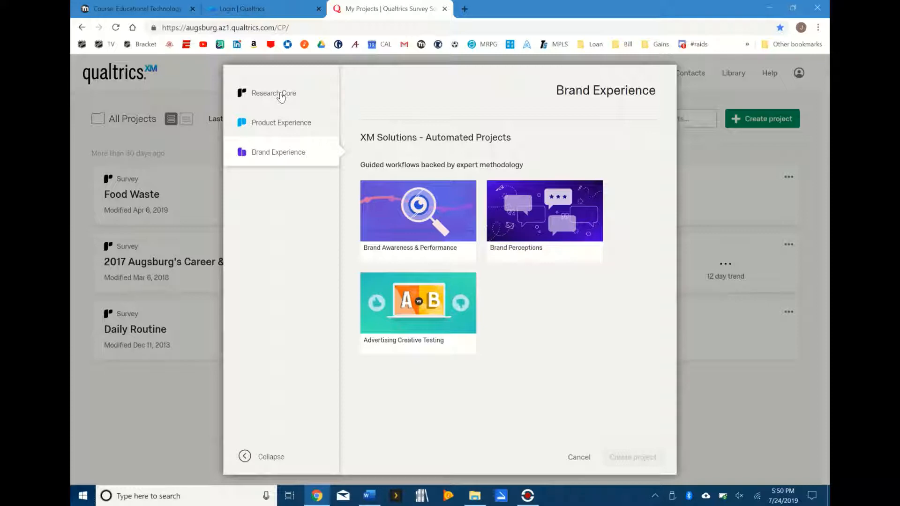
Step: Create a blank Research Core survey project named Class Survey
click(280, 95)
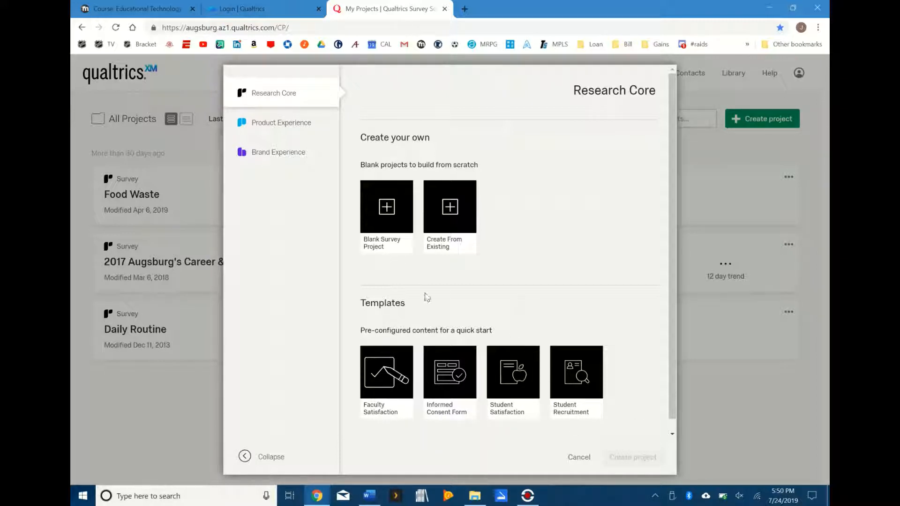
click(389, 211)
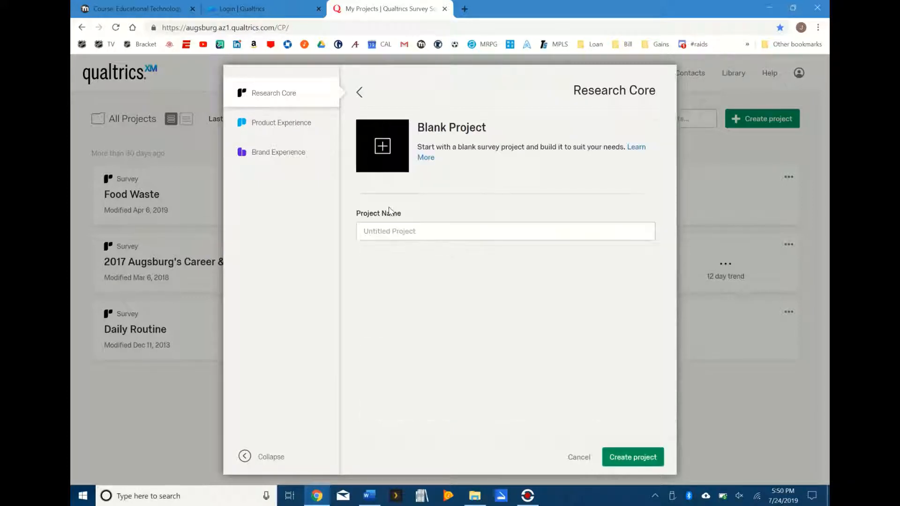
click(416, 232)
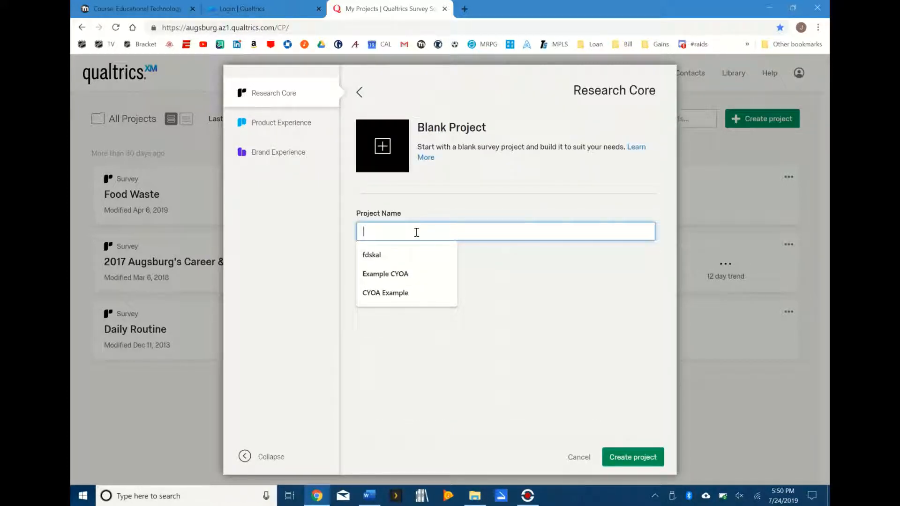
text(Class Survey)
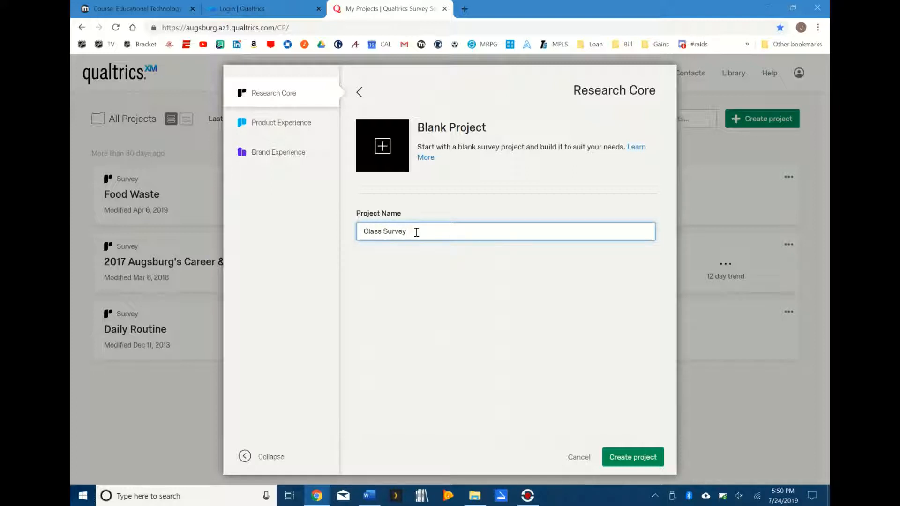
click(643, 461)
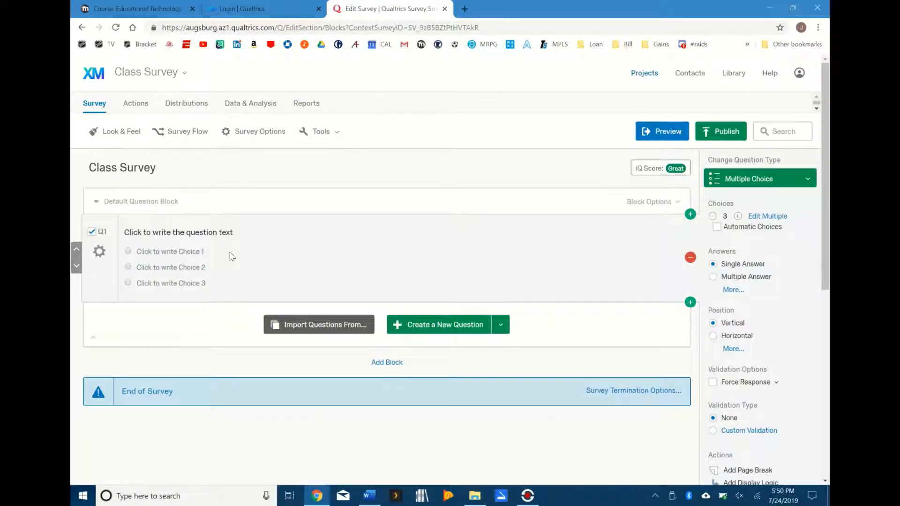
click(168, 202)
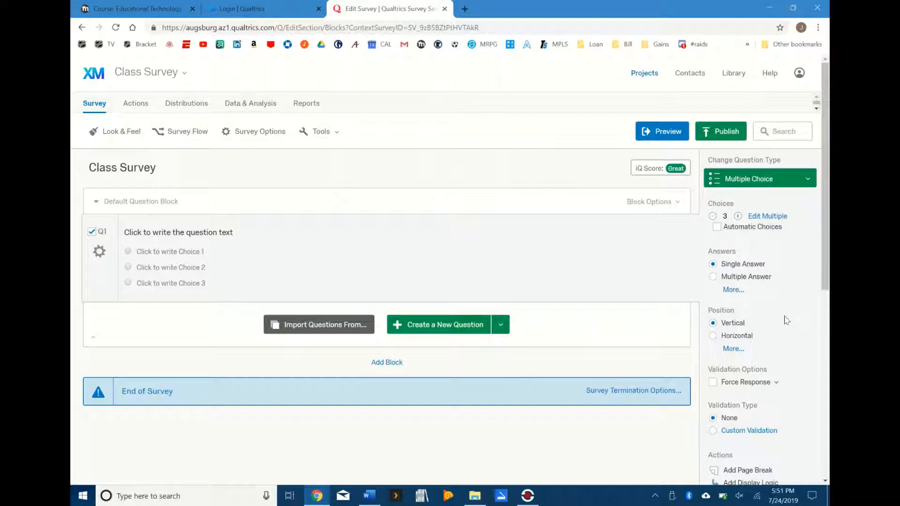
scroll(787, 323, down, 4)
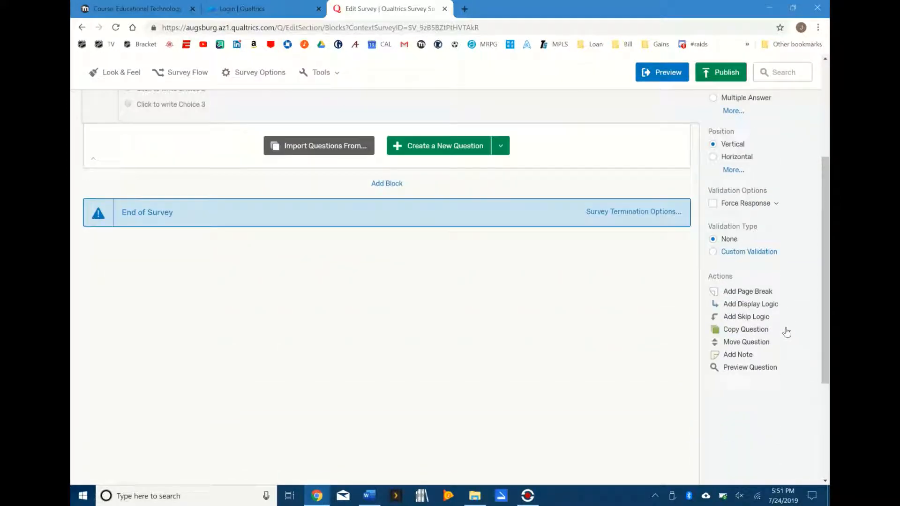
scroll(786, 330, up, 4)
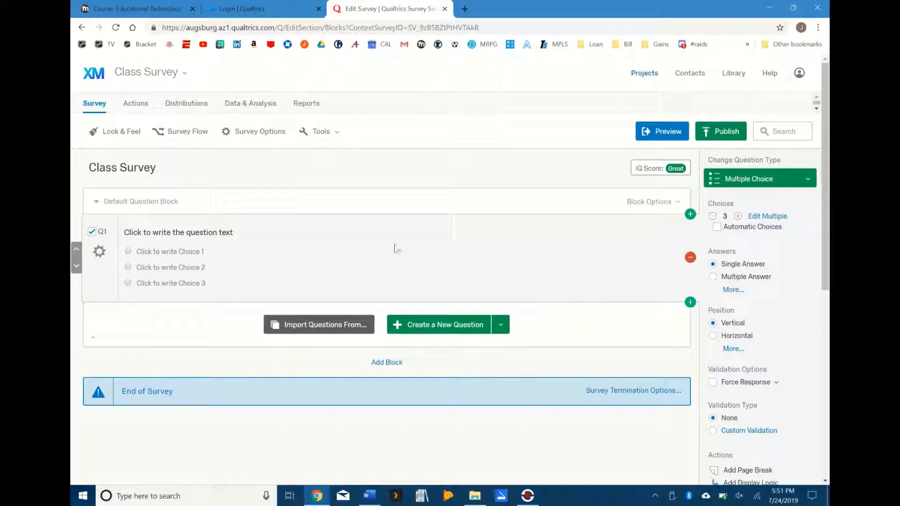
Step: Rename the default question block as Block 1
click(151, 202)
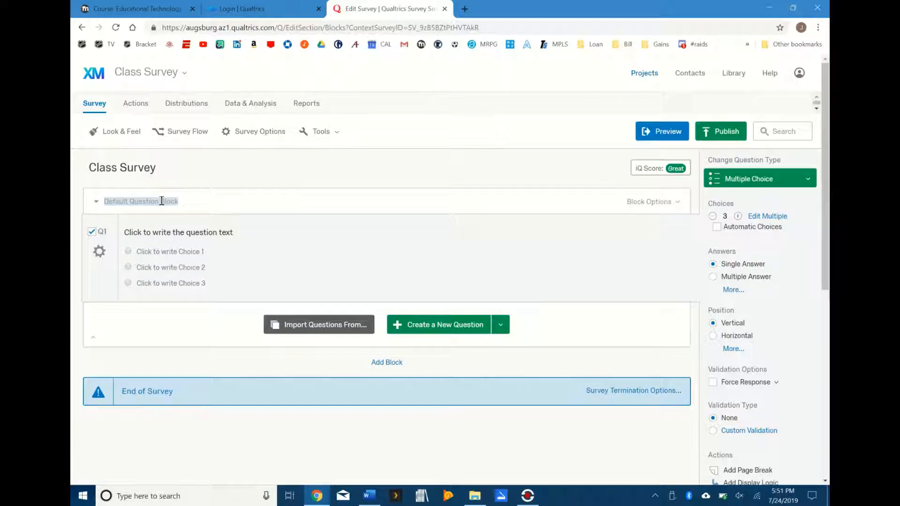
click(161, 201)
text(Block 1)
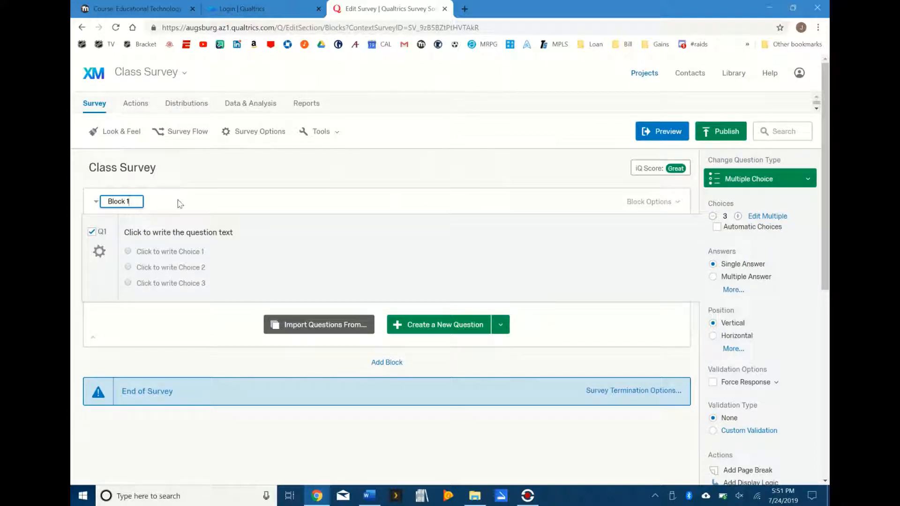
click(179, 203)
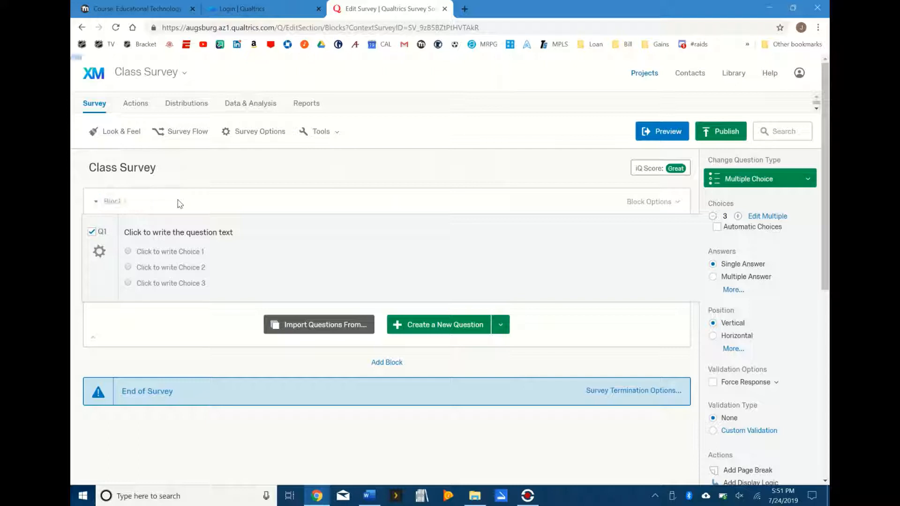
Step: Change the question block's name to Around the Block
click(123, 203)
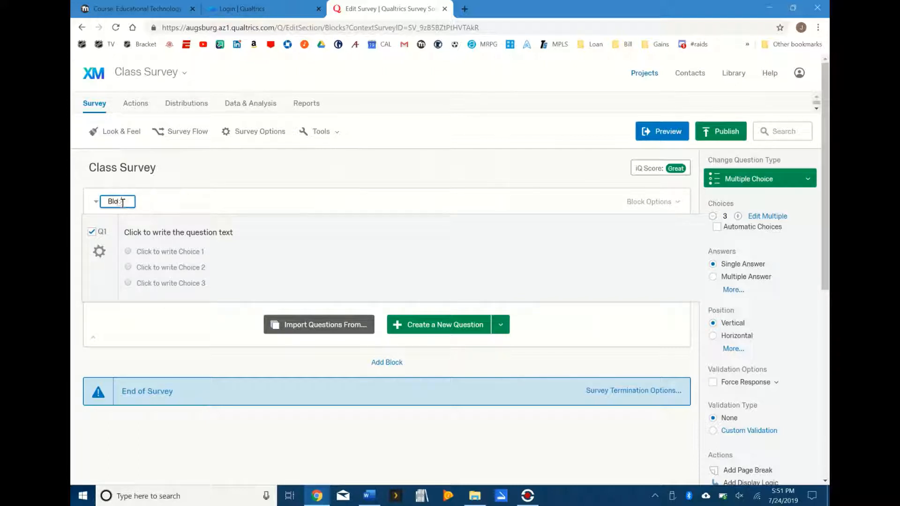
key(ctrl+a)
text(T)
key(BackSpace)
text(Around the Block)
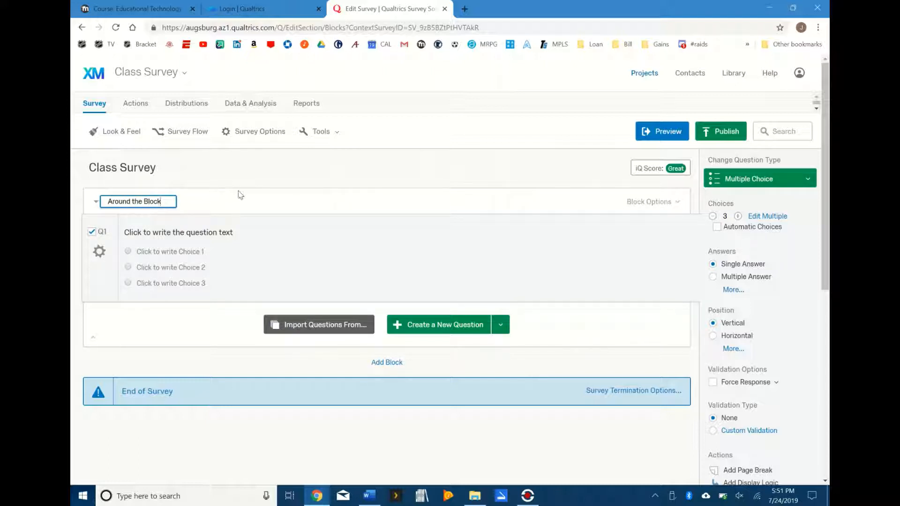
click(240, 195)
Step: Rename the survey's question block as Demographics
click(150, 202)
drag(160, 201, 109, 207)
text(Demographics)
click(230, 211)
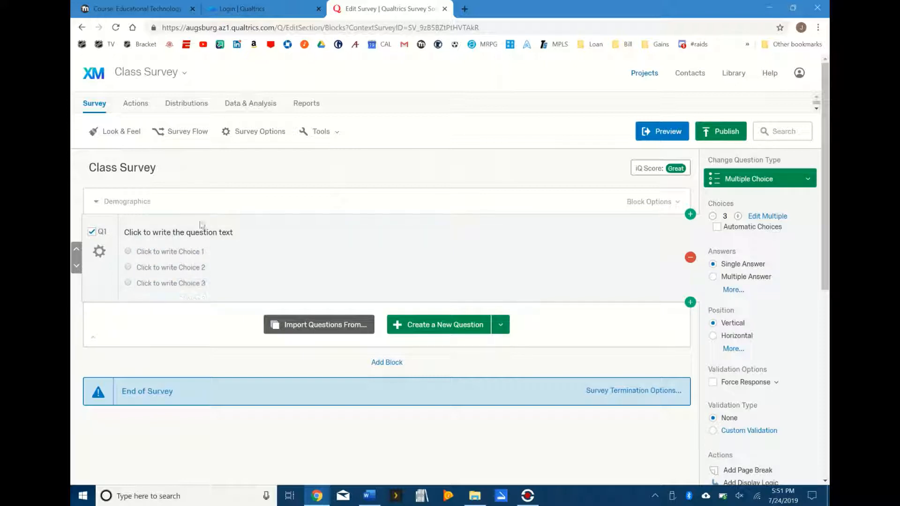
Step: Set the text of question Q1 to "What is your name?"
click(212, 237)
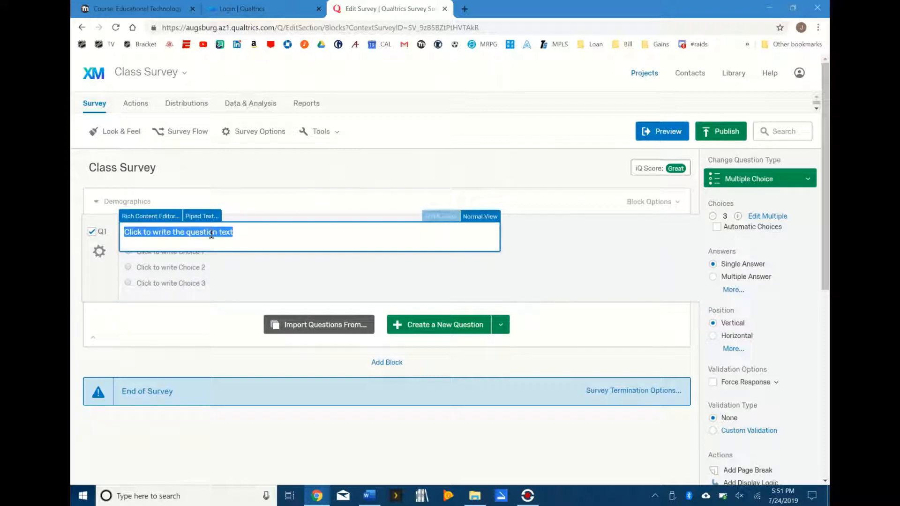
text(What)
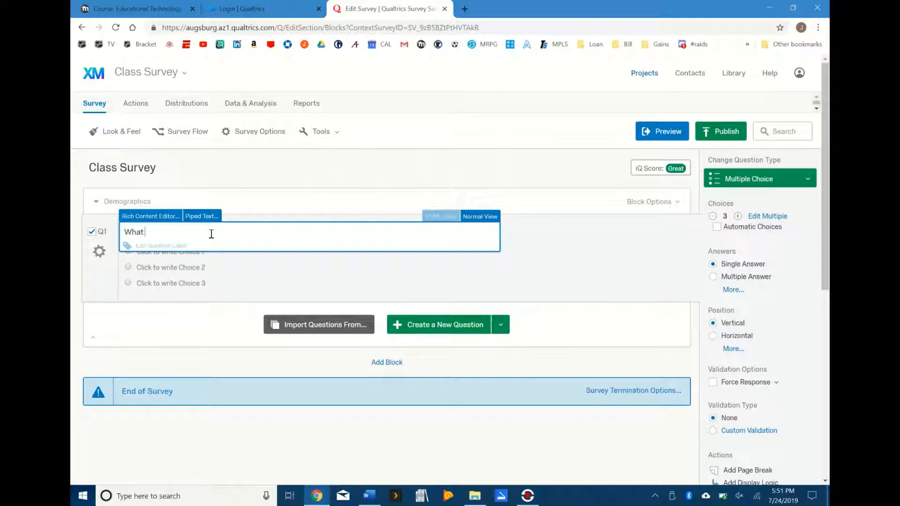
text( is your name?)
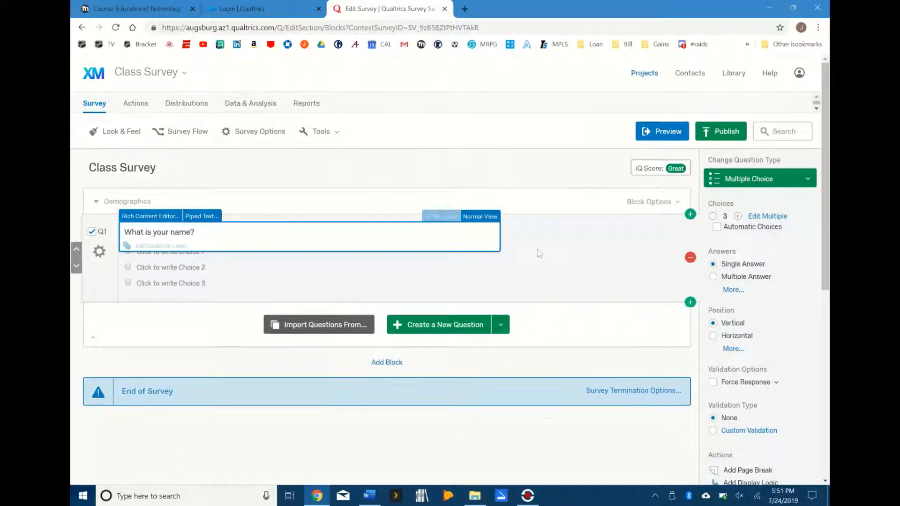
click(552, 246)
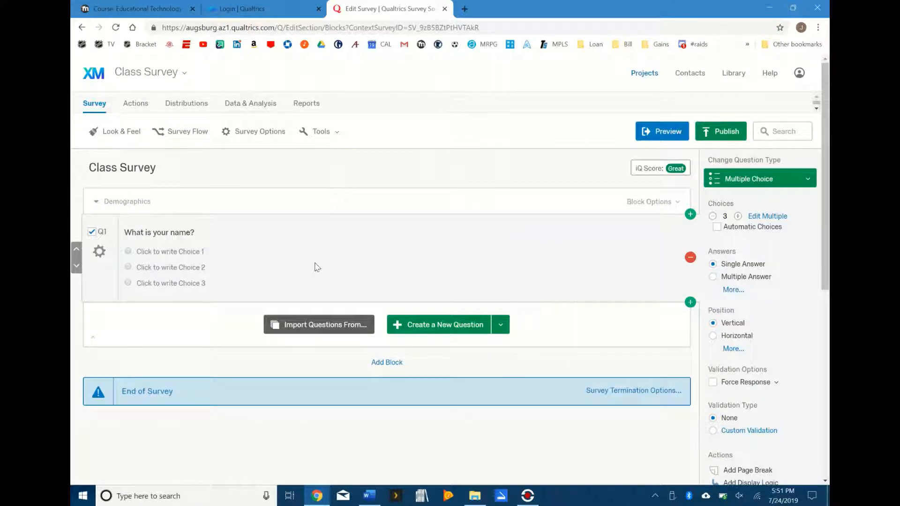
Step: Change question Q1 from multiple choice to a Text Entry question of the Single Line type
click(129, 268)
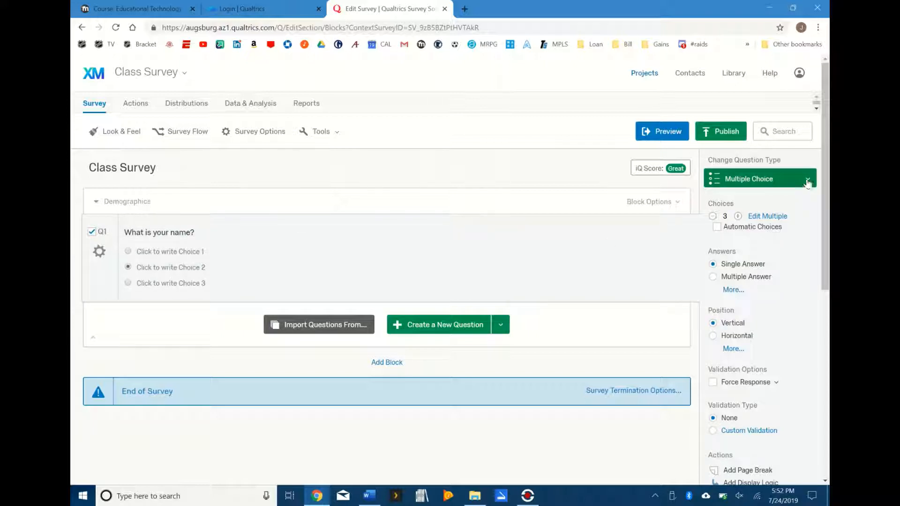
click(777, 179)
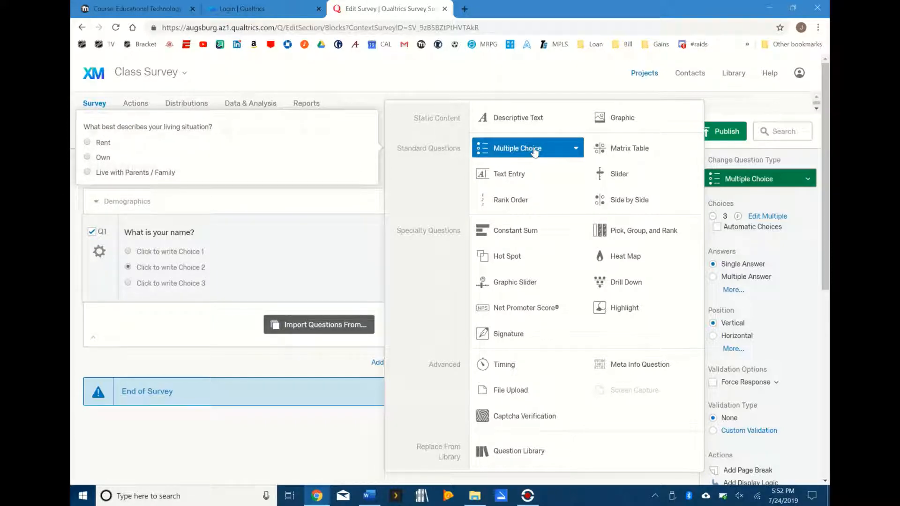
click(575, 148)
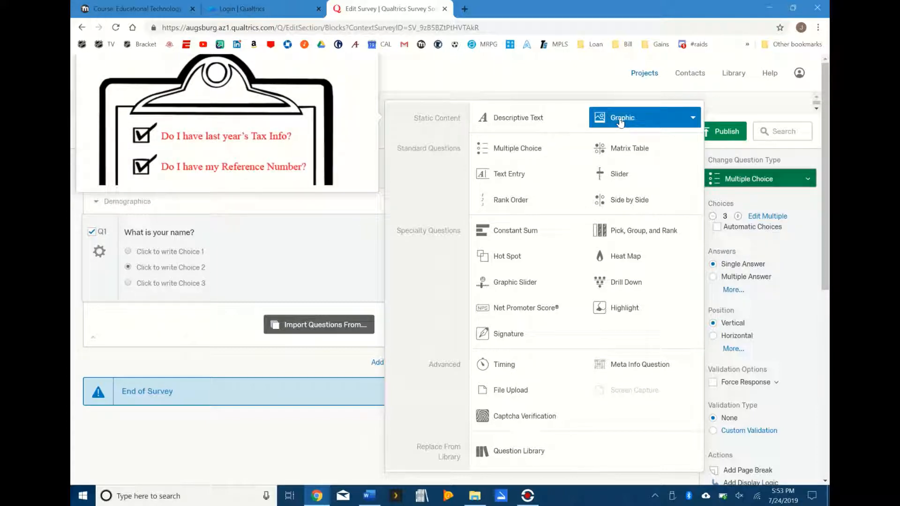
key(super+Down)
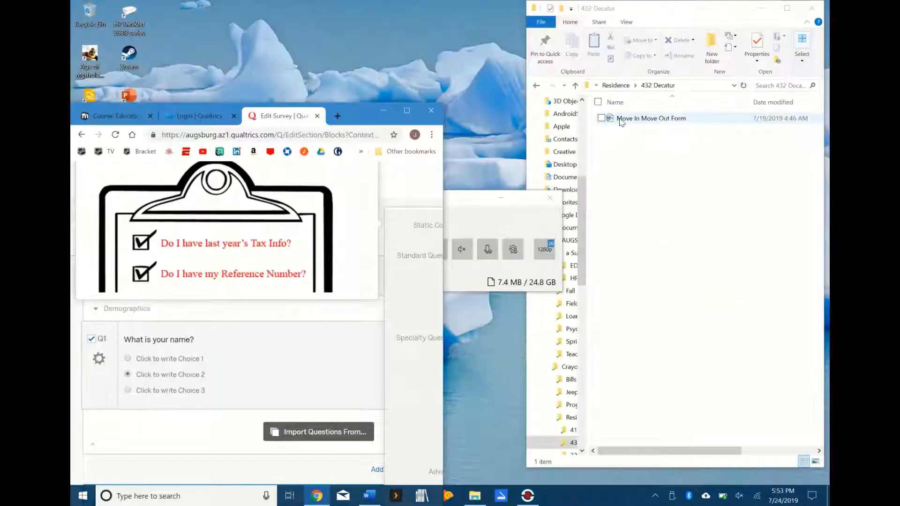
click(402, 110)
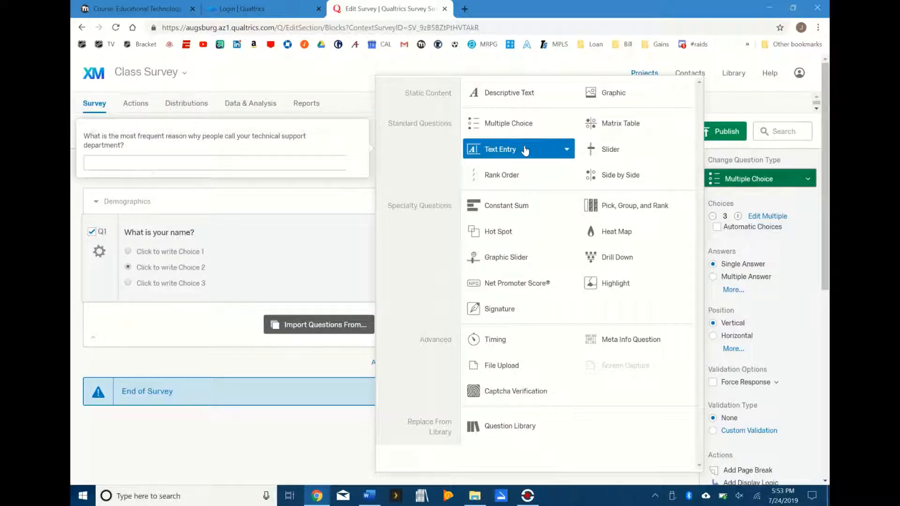
click(566, 149)
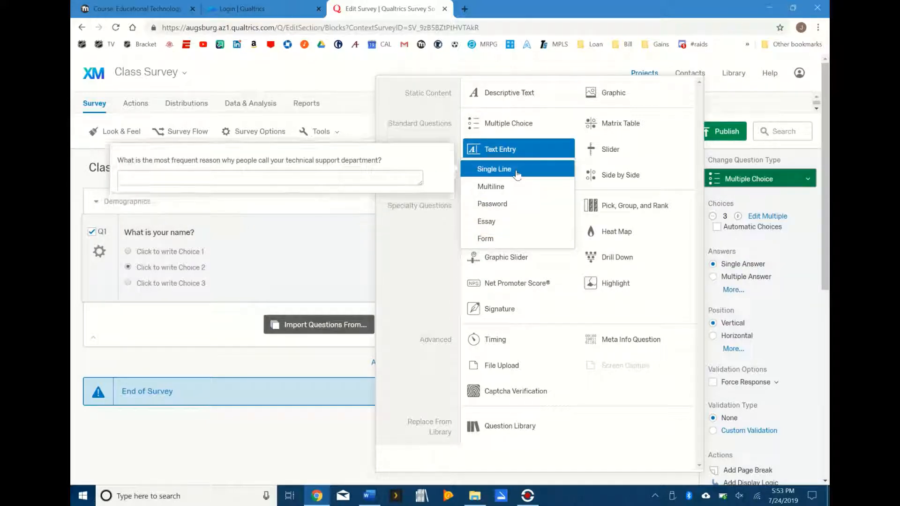
click(494, 169)
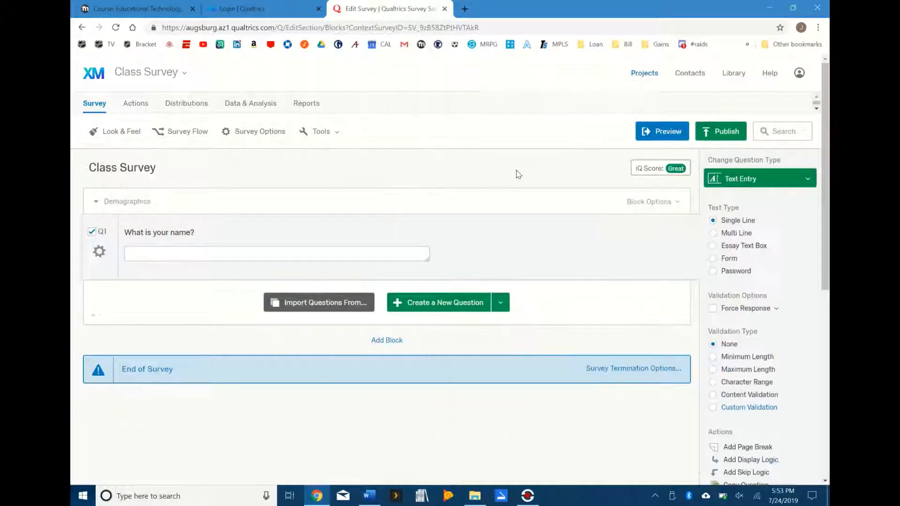
click(259, 253)
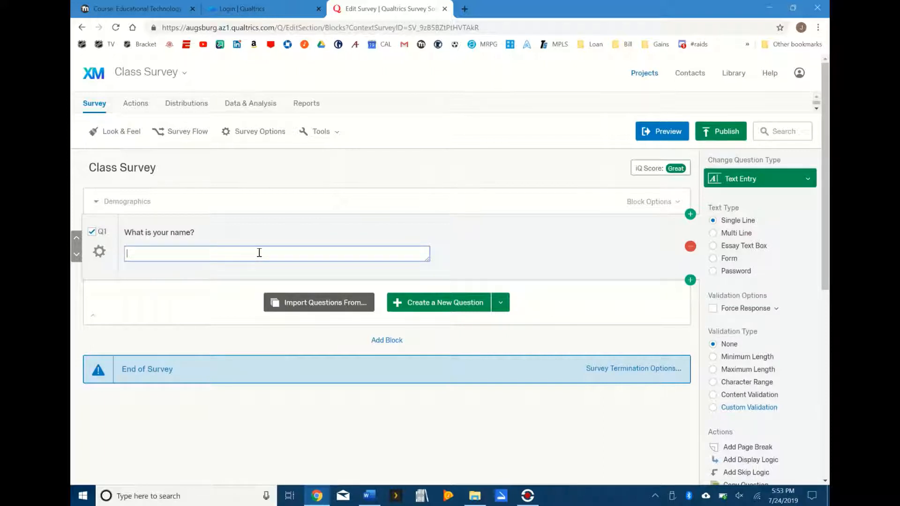
click(554, 244)
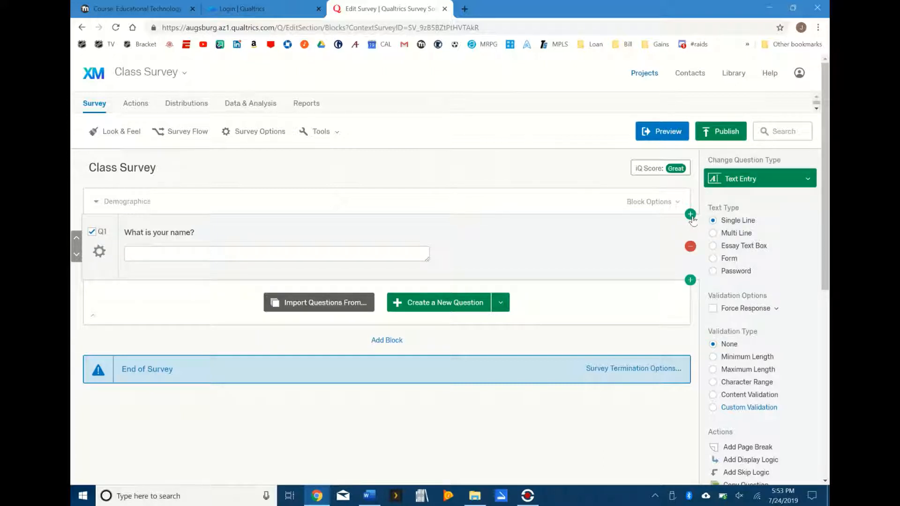
Step: Add a new question directly below Q1 in the Demographics block and keep only the new question selected
click(691, 280)
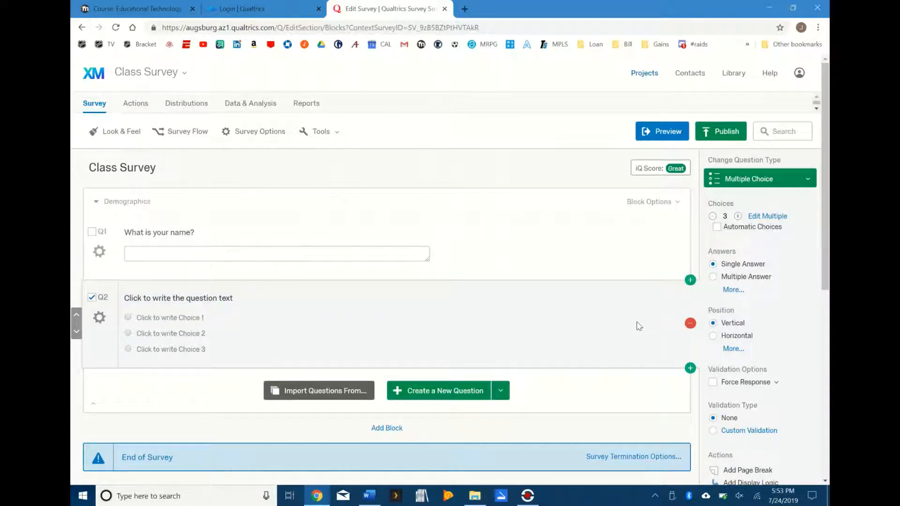
click(92, 233)
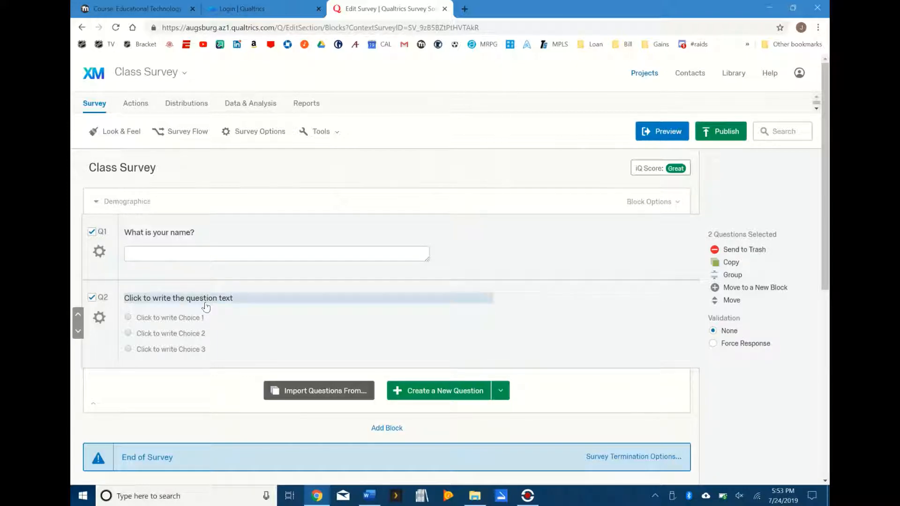
click(92, 232)
key(super+Down)
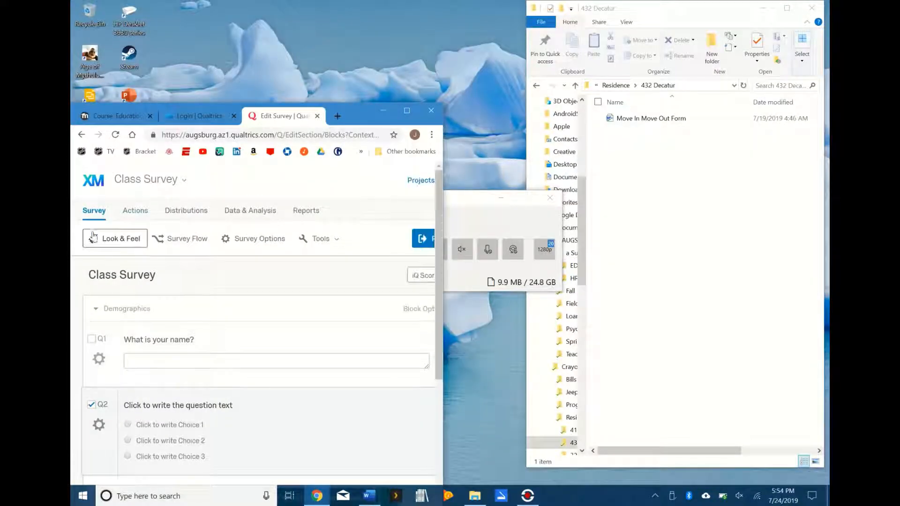
click(406, 112)
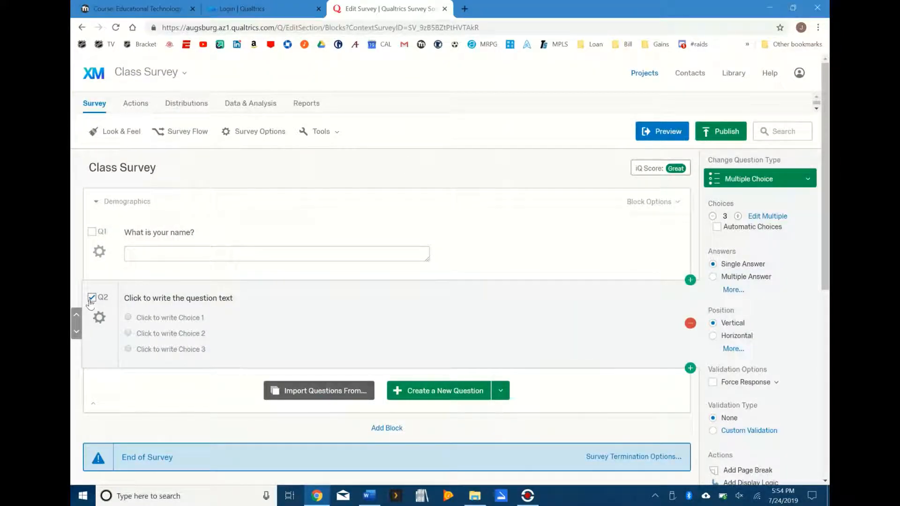
Step: Change the new question Q2 to a multiple choice question of the Dropdown List type
click(802, 181)
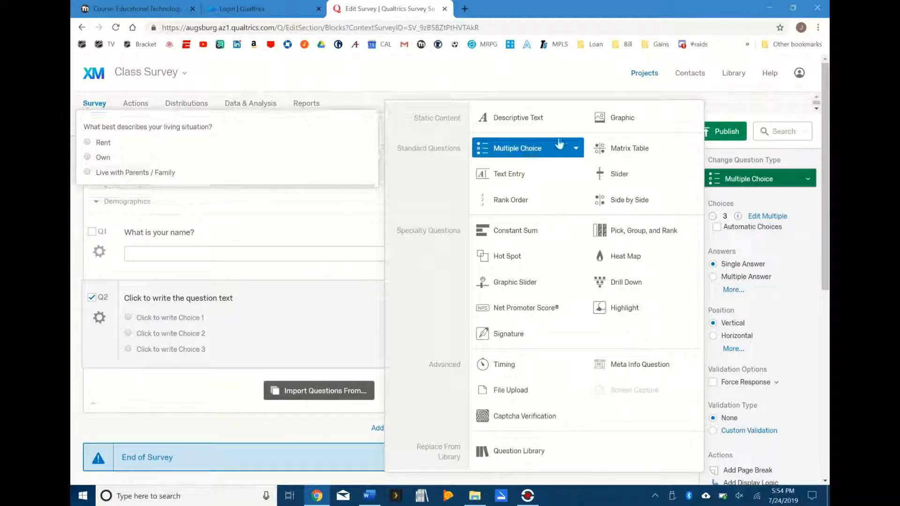
click(576, 149)
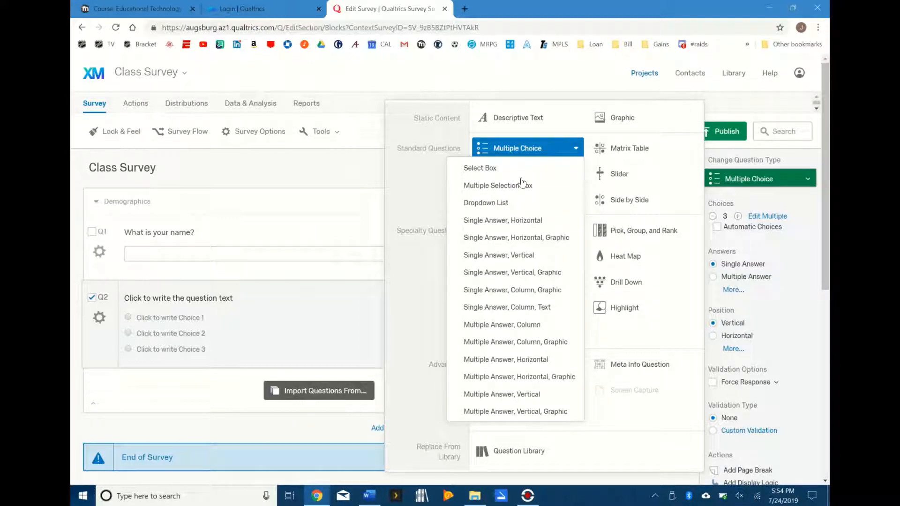
click(510, 205)
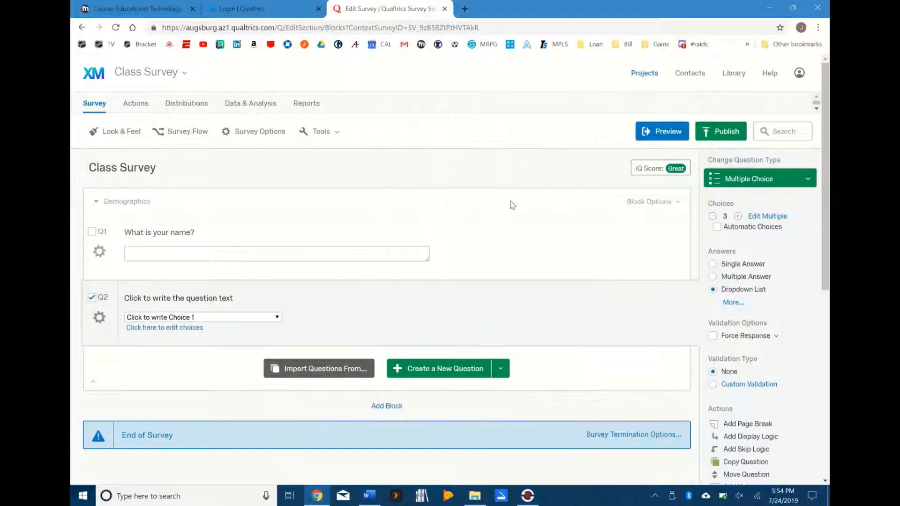
Step: Fill in question Q2's dropdown choices with the ages 14, 15, 16, 17, 18 and 19
click(186, 328)
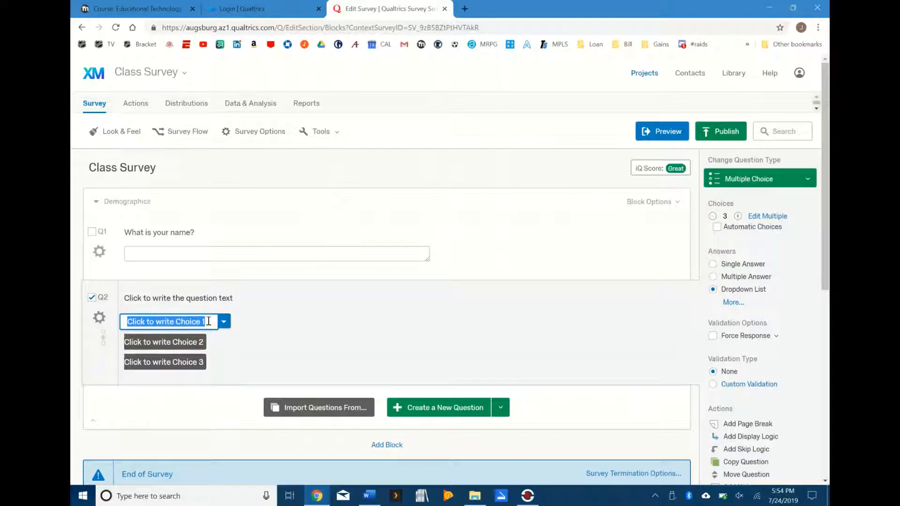
text(14)
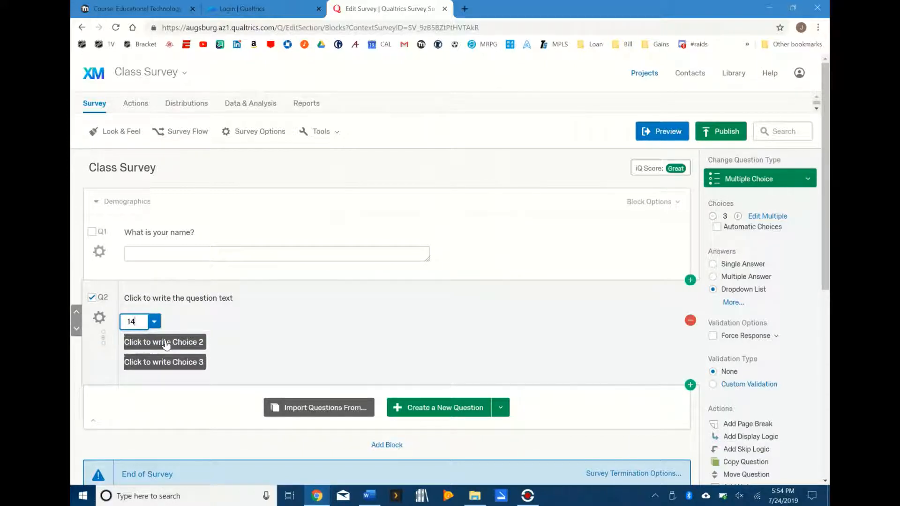
click(165, 344)
text(15)
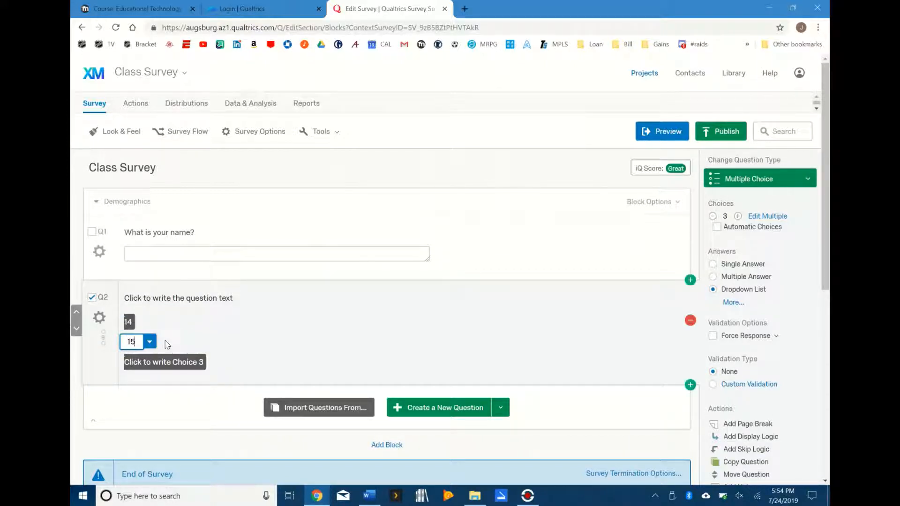
key(Tab)
text(16)
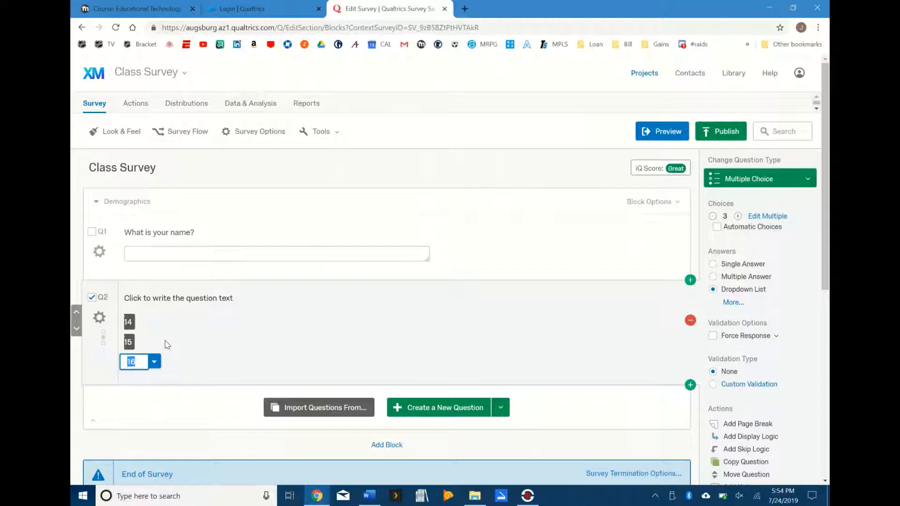
text(16)
key(Return)
key(Return)
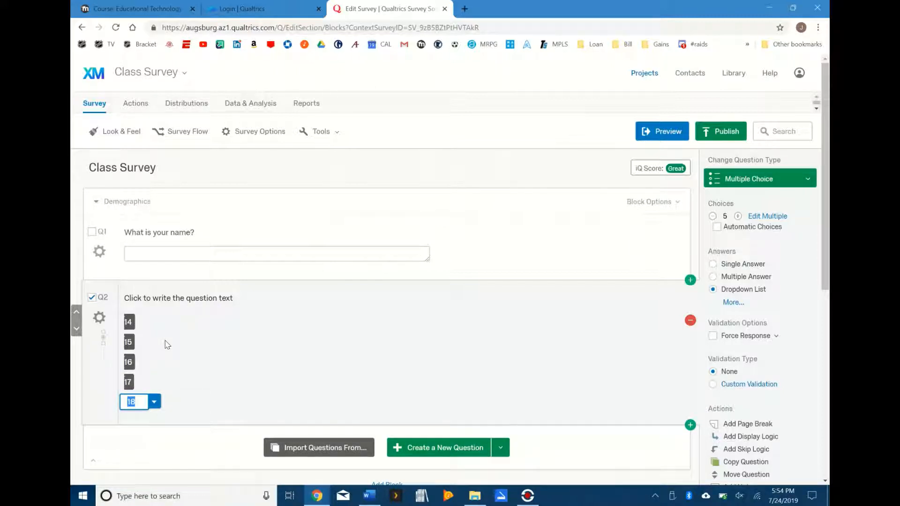
key(Return)
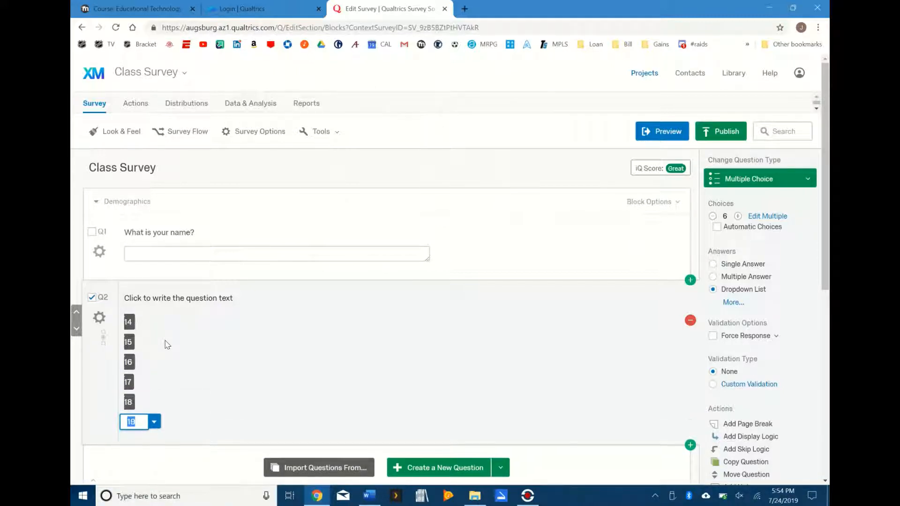
click(217, 352)
Step: Remove the last choice from question Q2's dropdown list and add 19 back as the final choice
right_click(131, 425)
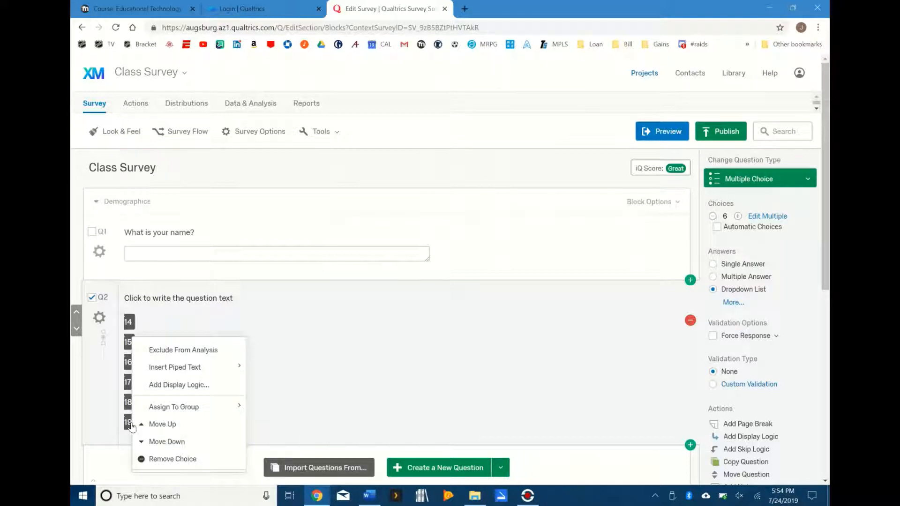
click(177, 428)
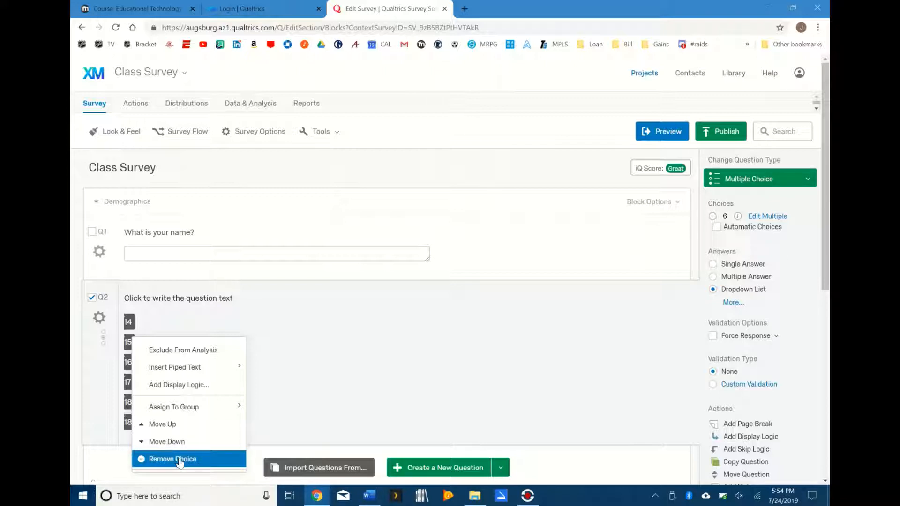
click(177, 459)
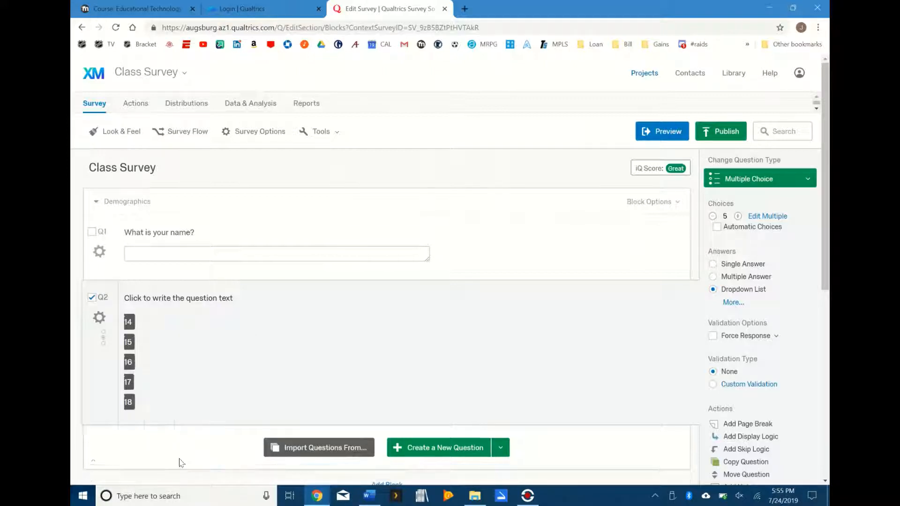
click(133, 403)
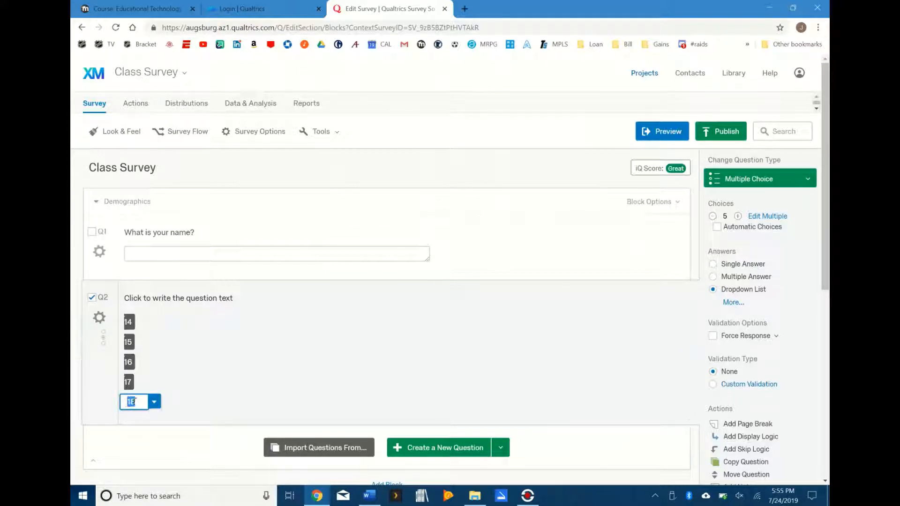
key(Return)
text(19)
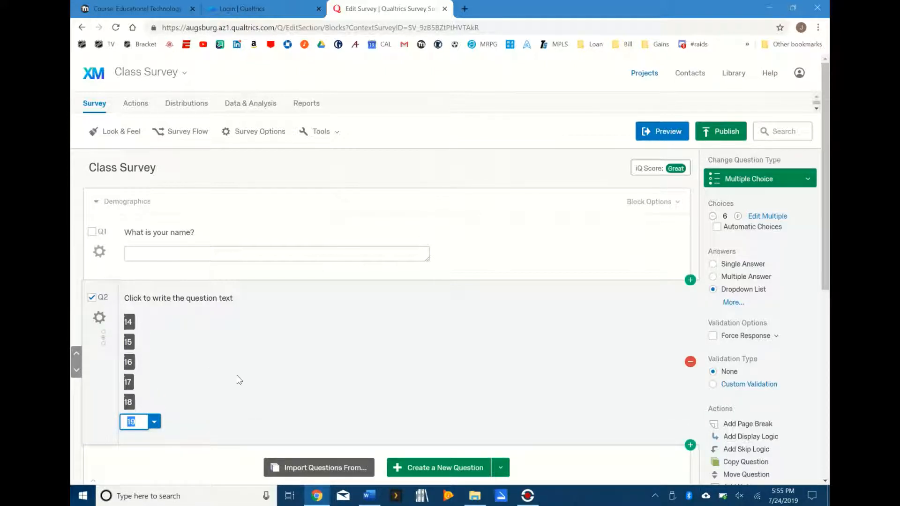
click(239, 379)
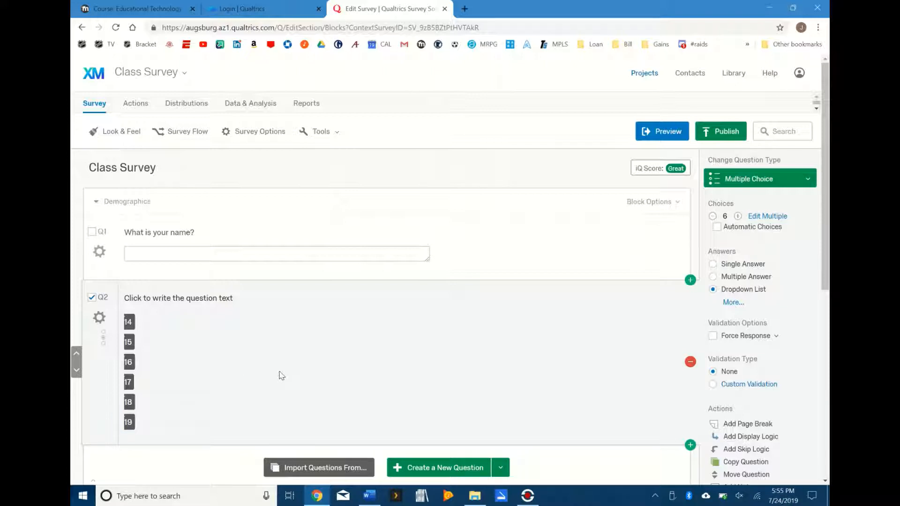
Step: Set the text of question Q2 to "What is your age?"
click(200, 303)
text(W)
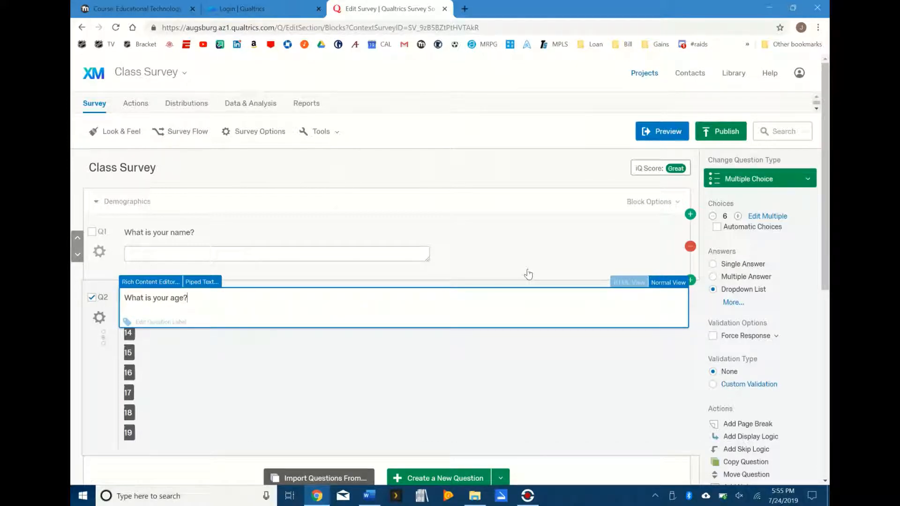
click(435, 407)
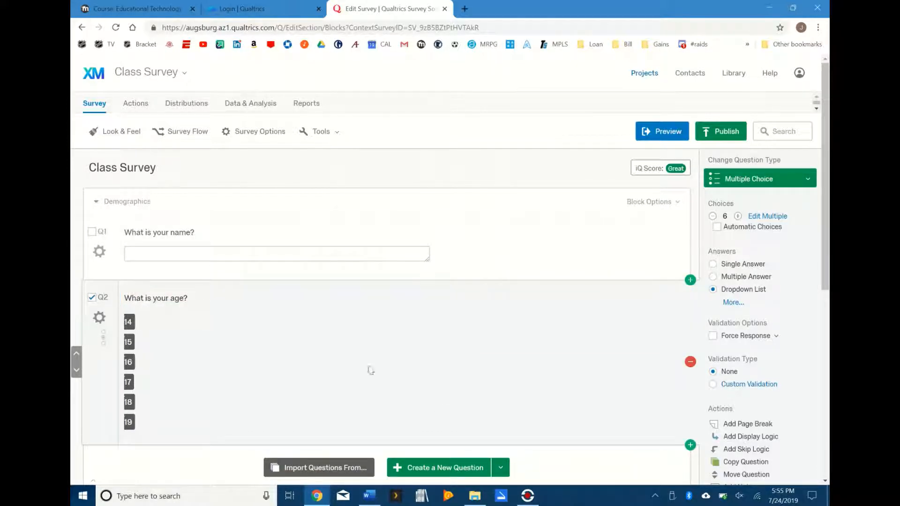
click(690, 445)
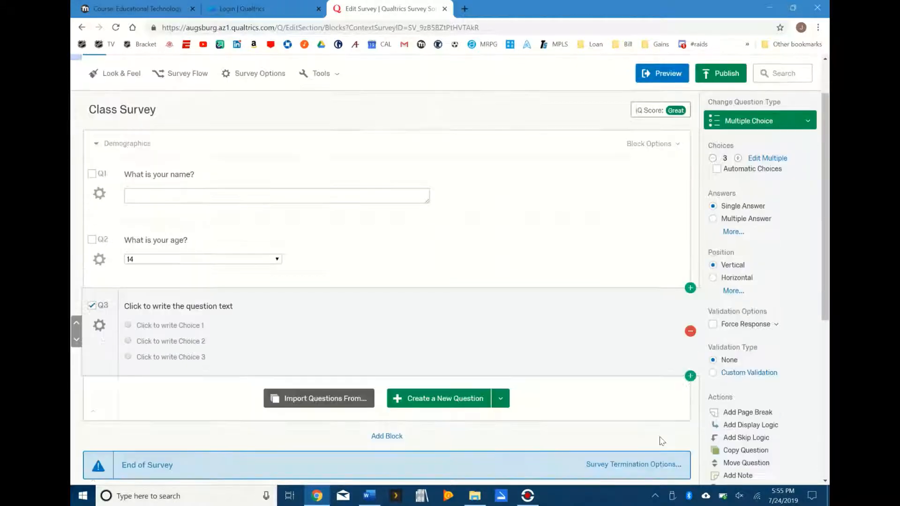
click(277, 260)
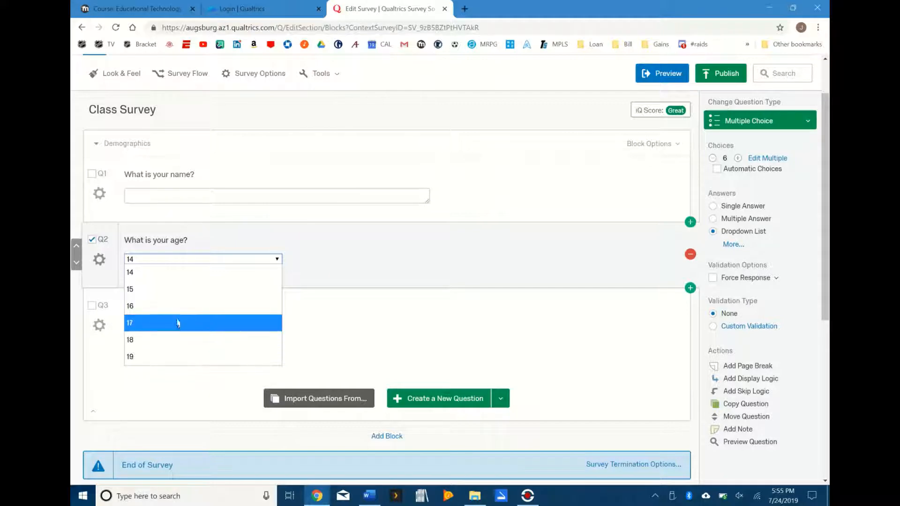
click(386, 331)
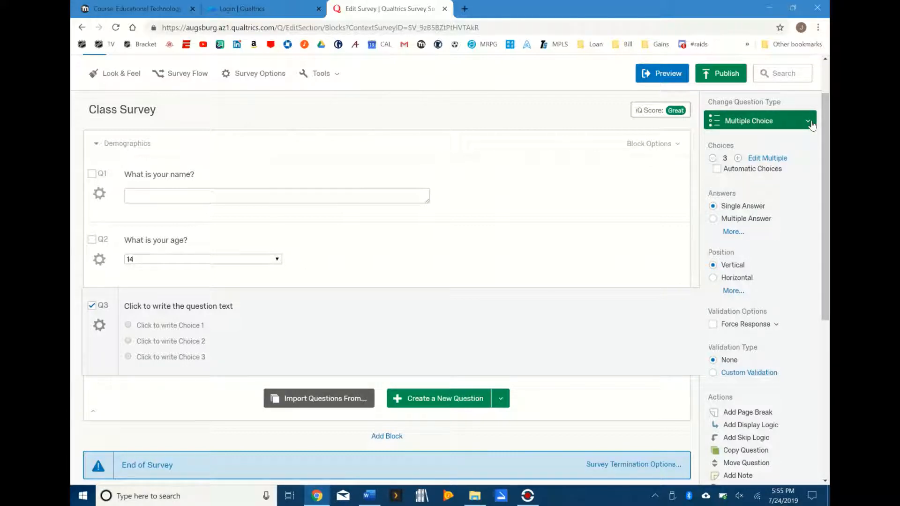
click(810, 123)
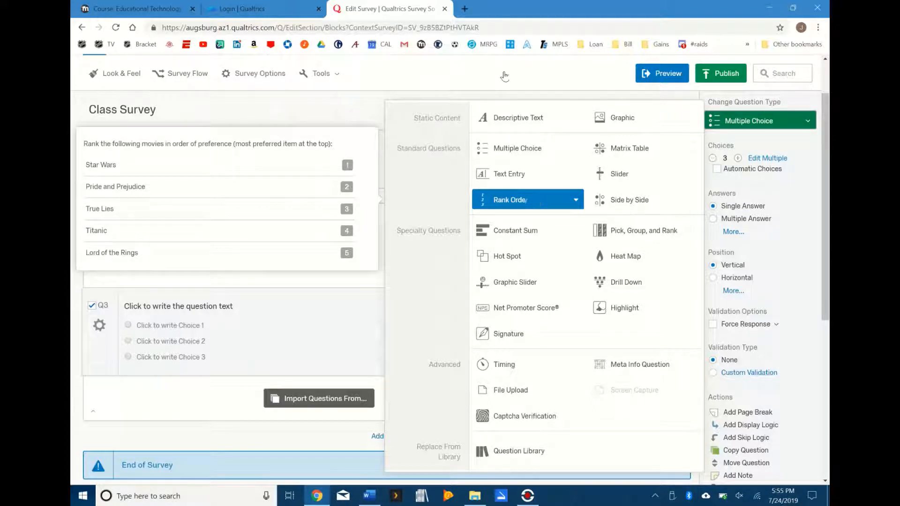
click(310, 342)
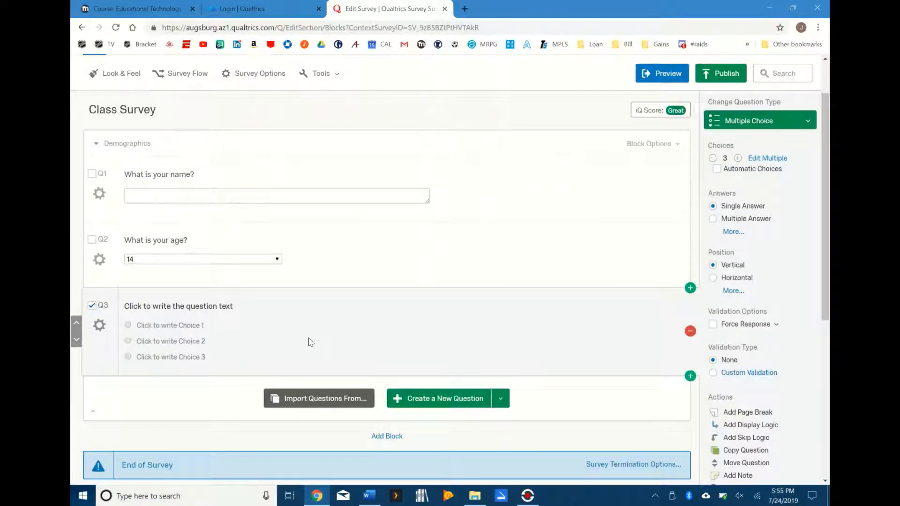
click(690, 332)
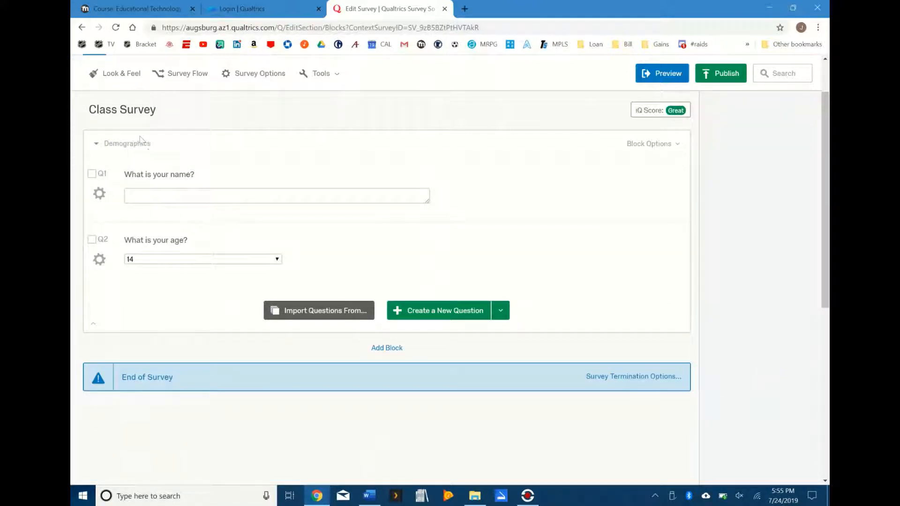
Step: Add a new block below the Demographics block and name it Survey Questions
click(384, 351)
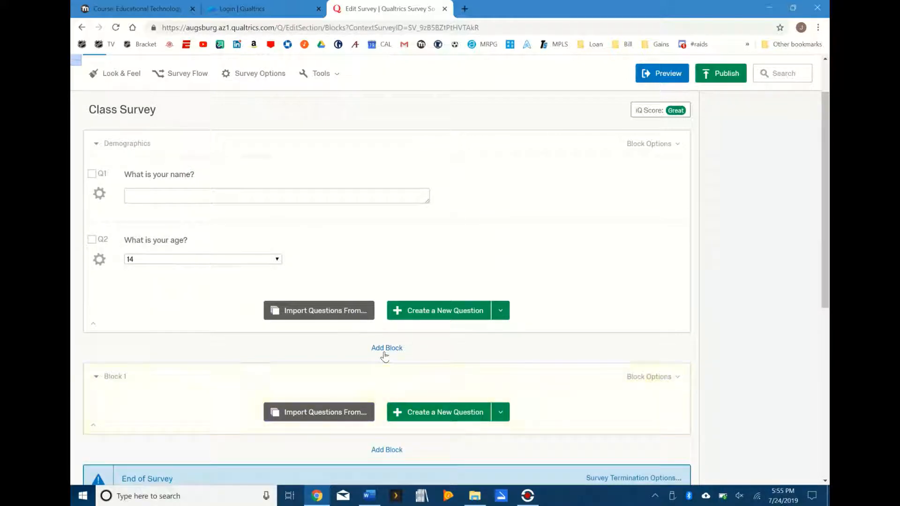
scroll(384, 355, down, 2)
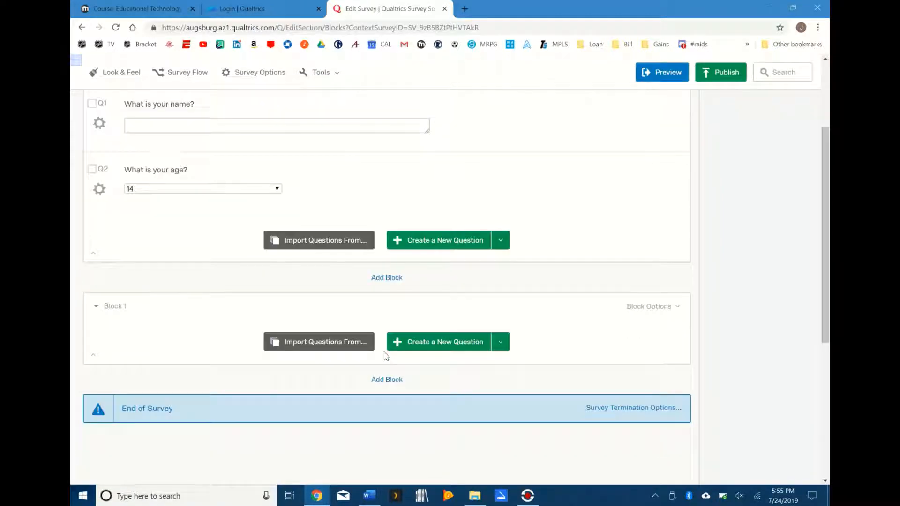
click(120, 307)
text(Survey Ques)
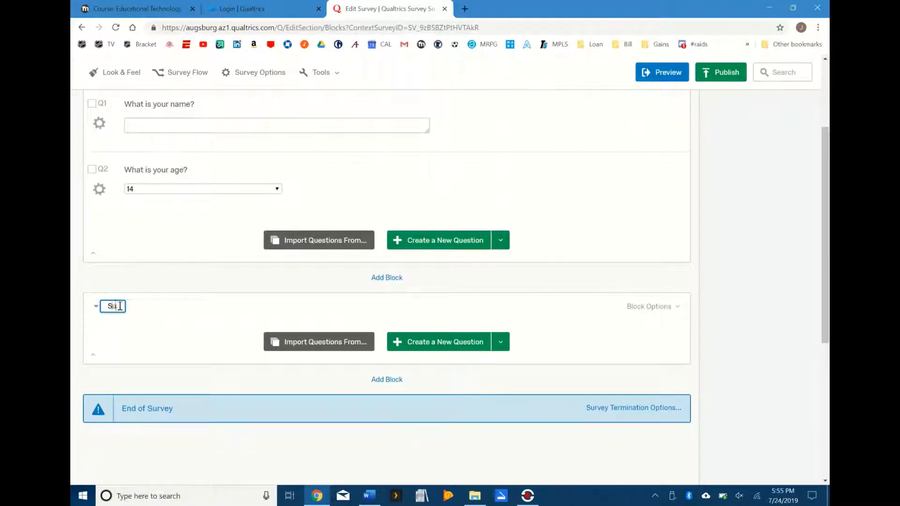
text(tions)
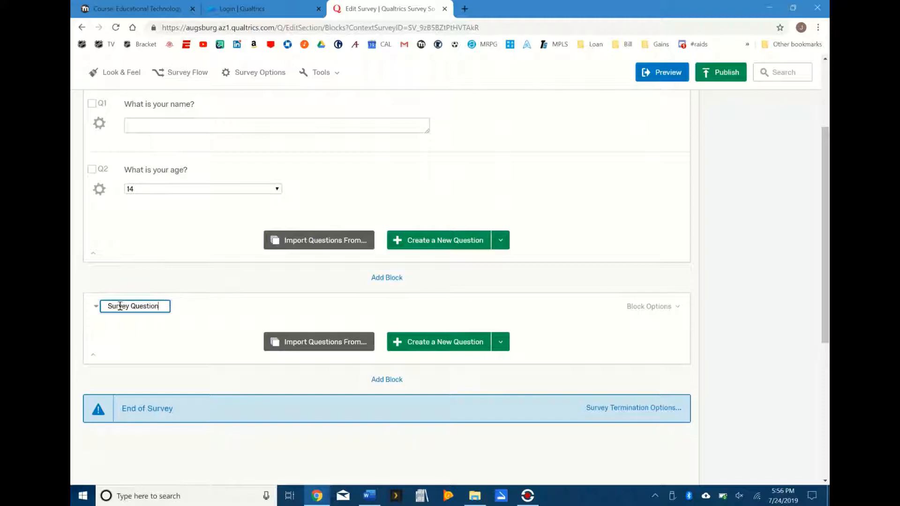
click(239, 307)
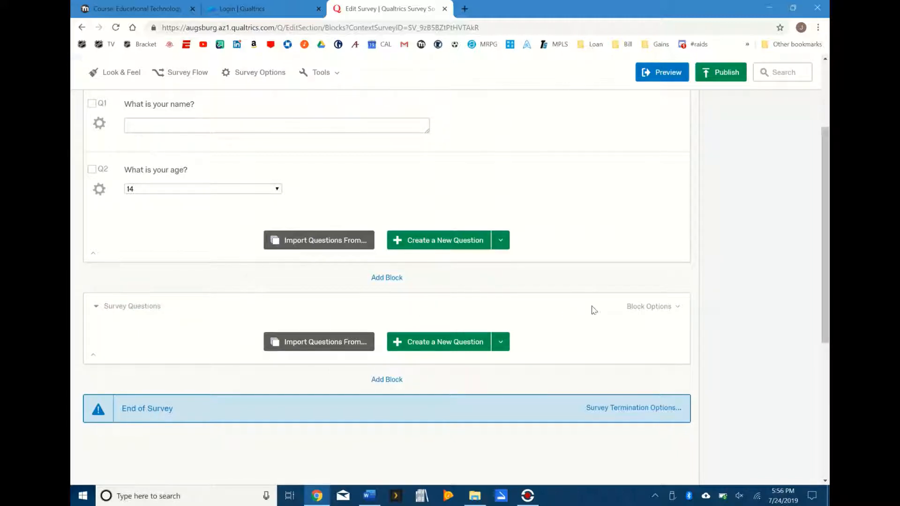
Step: Add five new multiple choice questions, Q4 to Q8, to the Survey Questions block
click(428, 342)
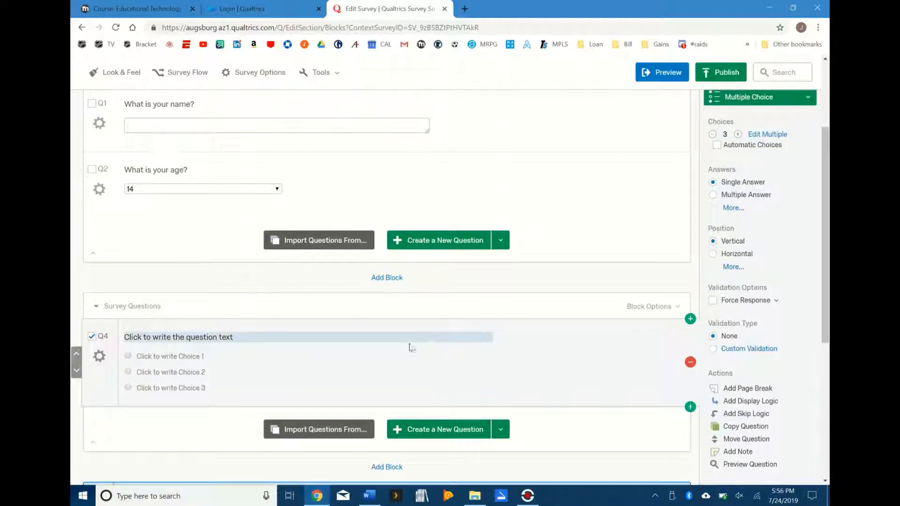
click(442, 429)
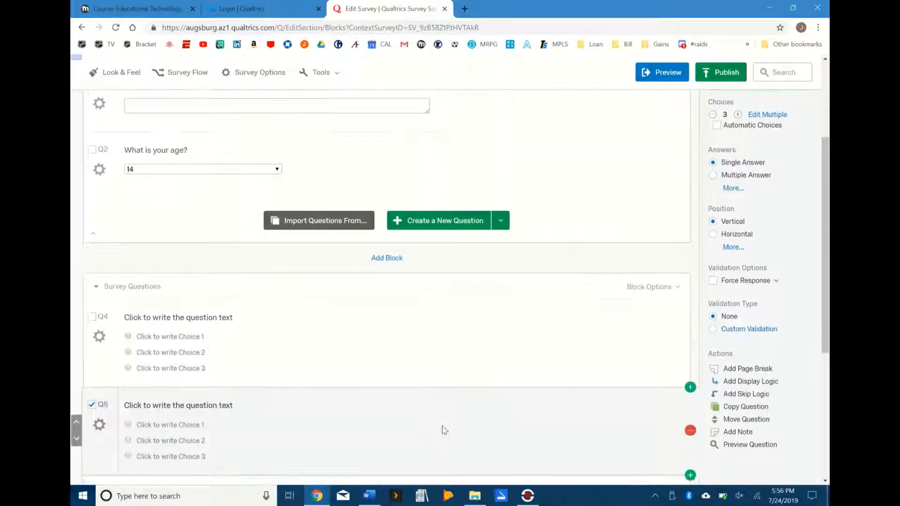
scroll(504, 368, down, 3)
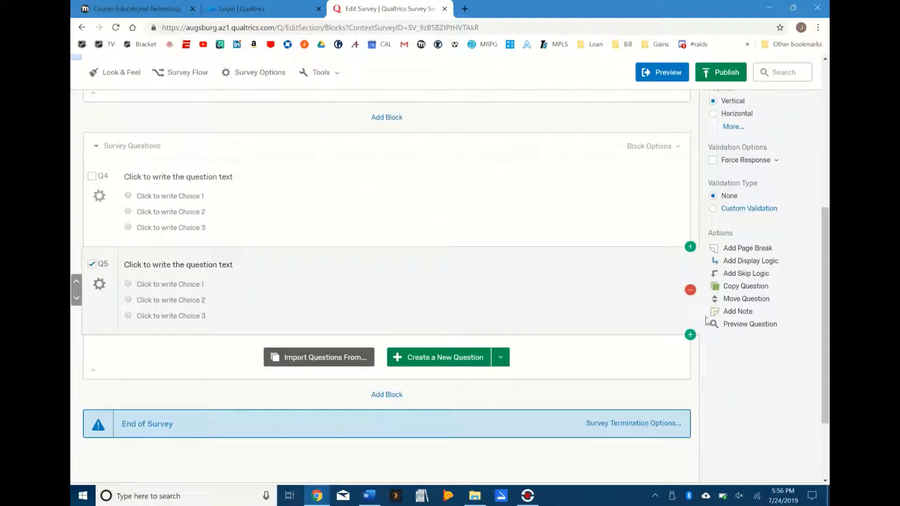
click(690, 335)
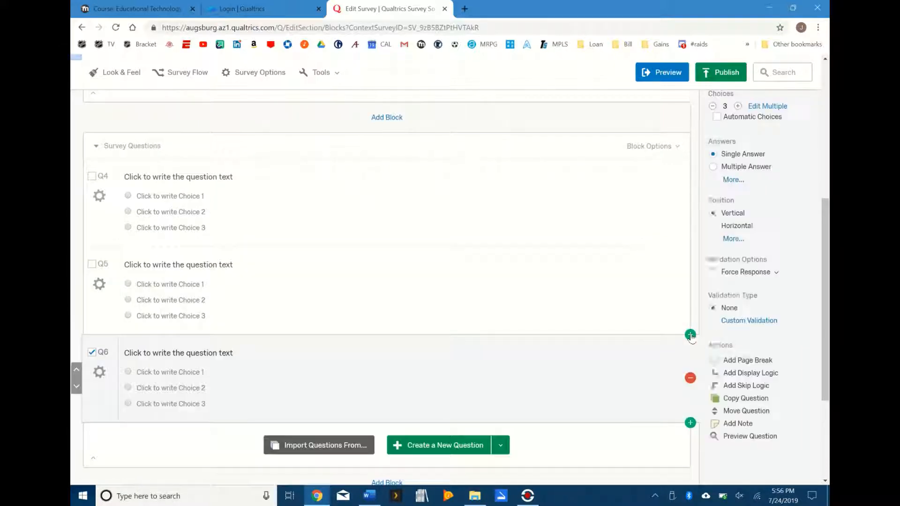
click(690, 423)
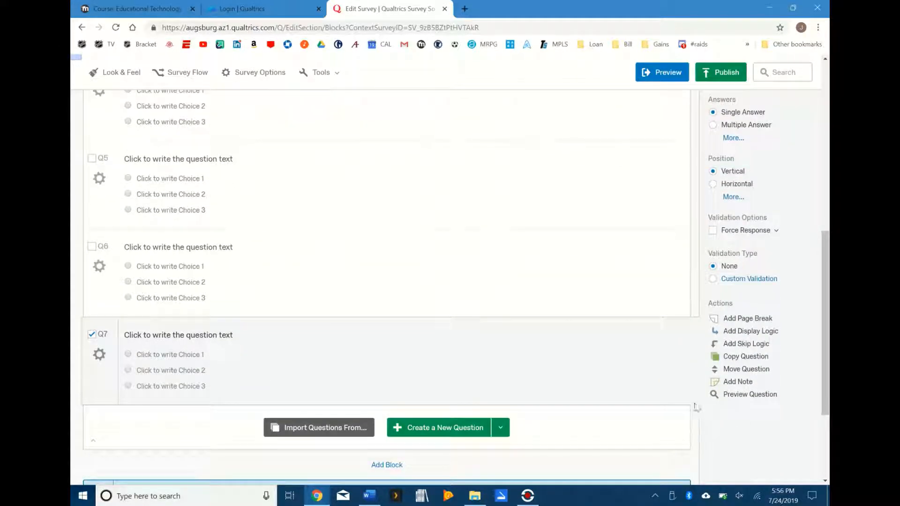
click(691, 404)
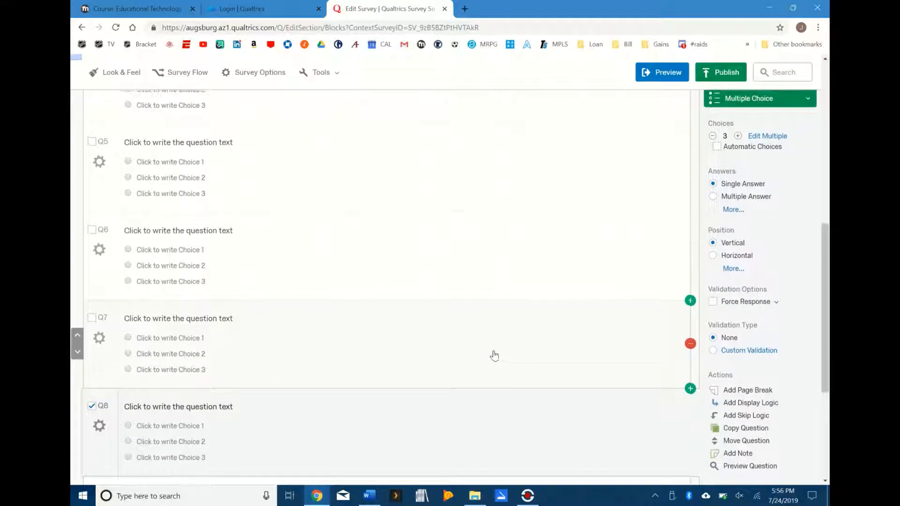
scroll(494, 356, up, 5)
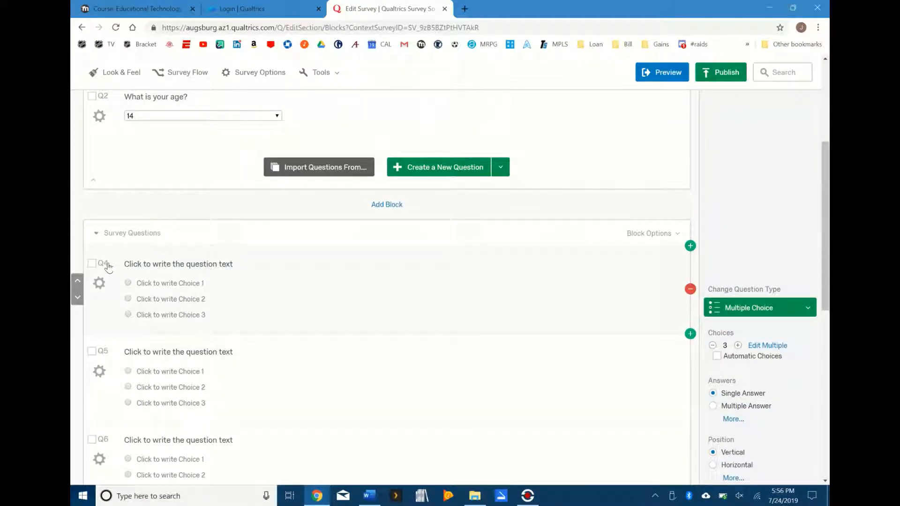
Step: Select question Q4 in the Survey Questions block and clear the selection of question Q8
click(92, 264)
scroll(93, 270, down, 6)
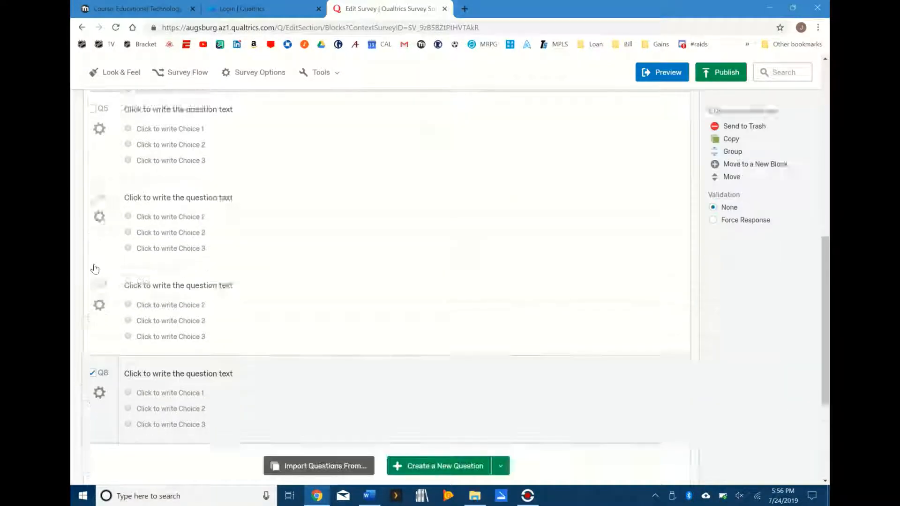
click(92, 334)
scroll(94, 336, up, 6)
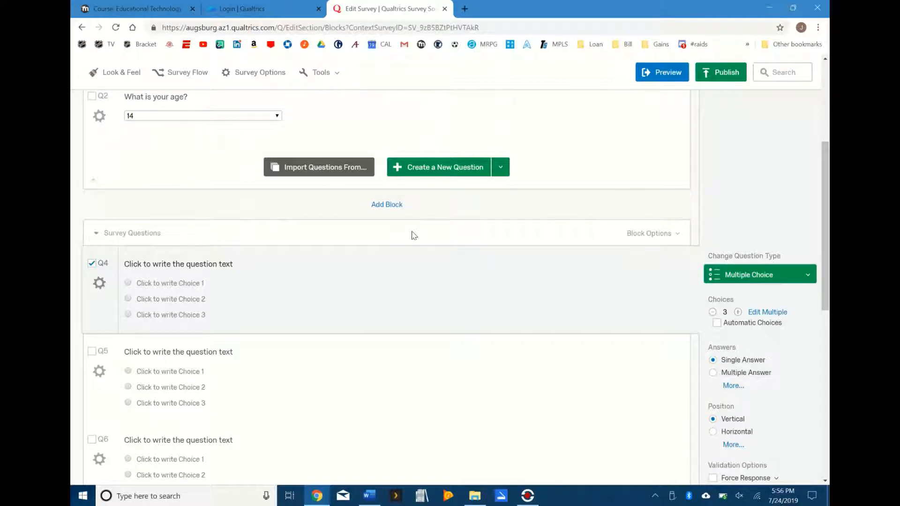
scroll(601, 258, down, 3)
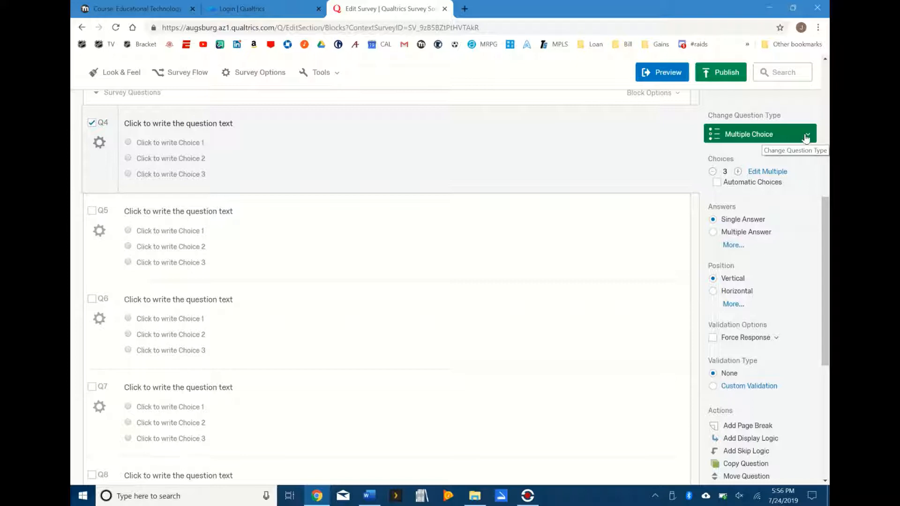
Step: Raise the number of choices in question Q4 to seven and bring it back to three
click(738, 171)
click(738, 172)
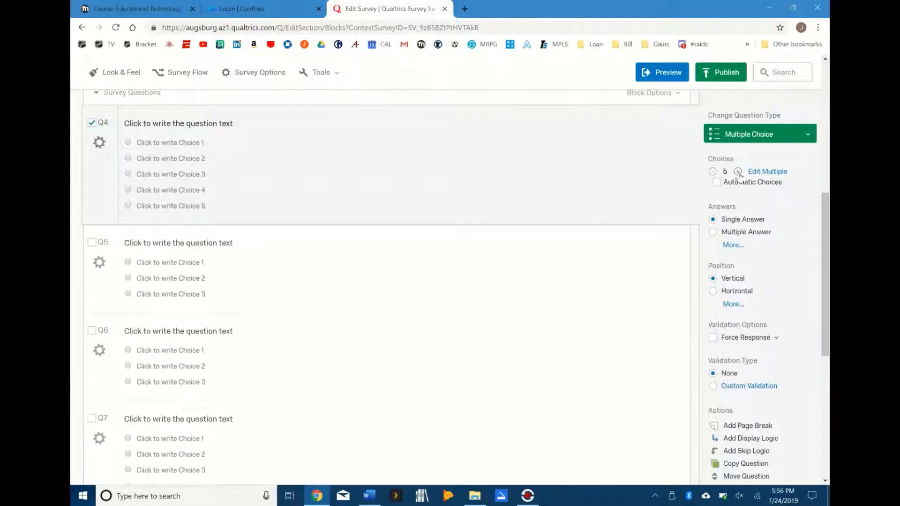
click(739, 172)
click(738, 172)
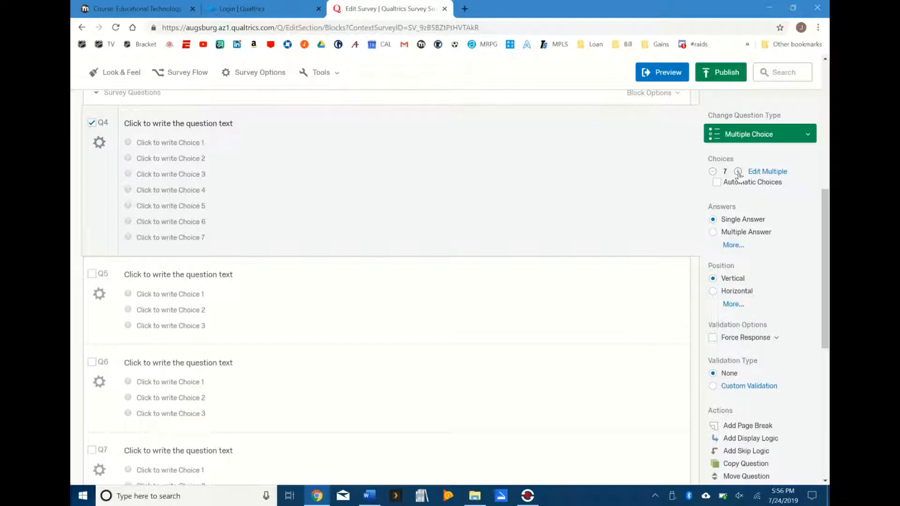
click(712, 172)
click(712, 171)
click(712, 171)
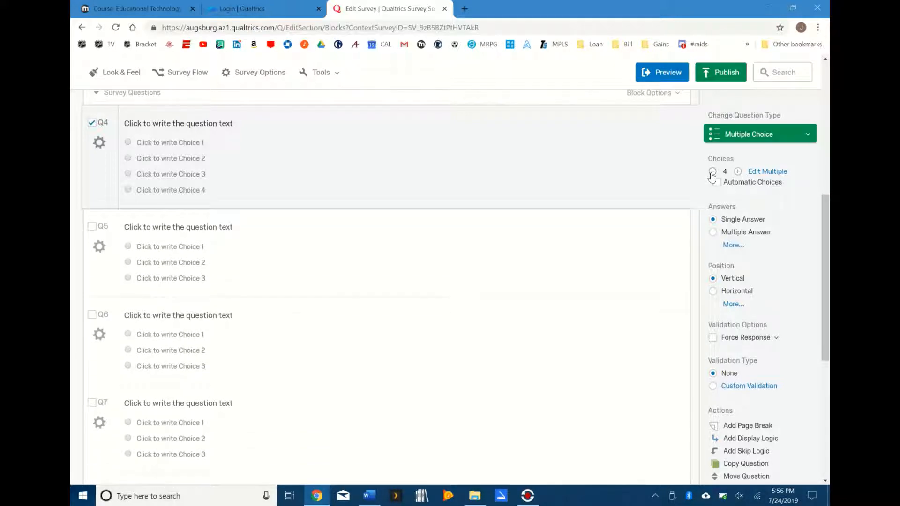
click(712, 172)
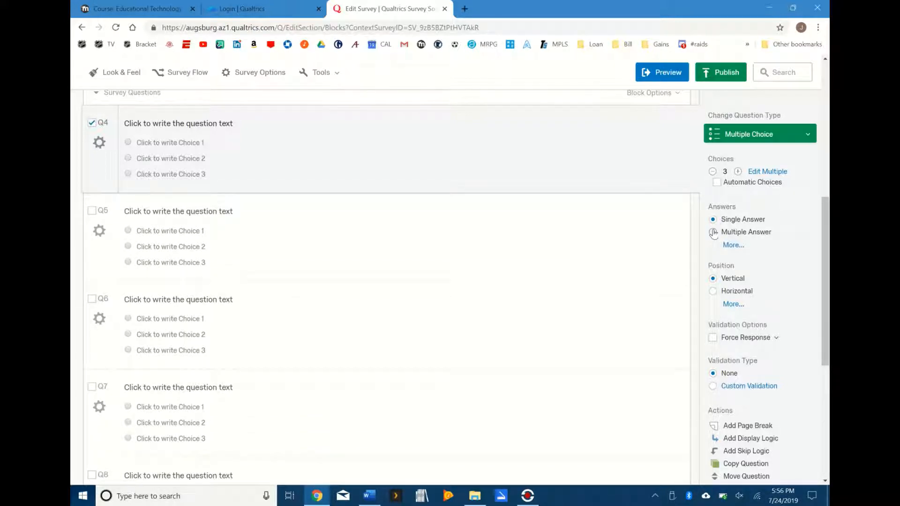
Step: Try marking the first choice of question Q4 and set the question to accept multiple answers
click(128, 143)
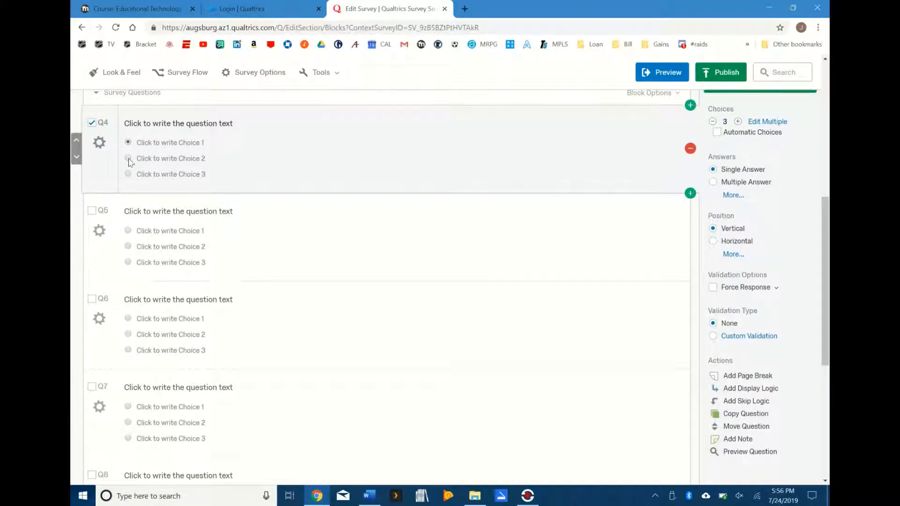
click(129, 142)
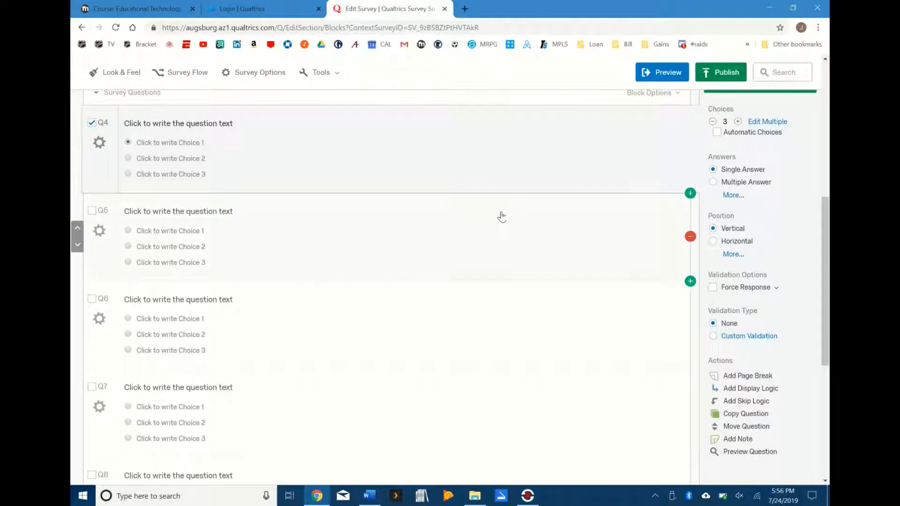
click(713, 183)
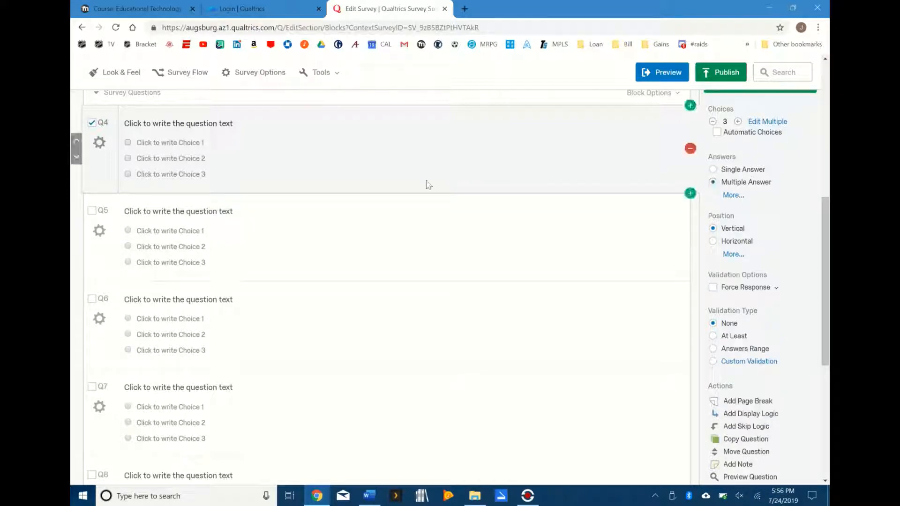
Step: Set the text of question Q4 to "Which of these sodas do you drink?"
click(203, 124)
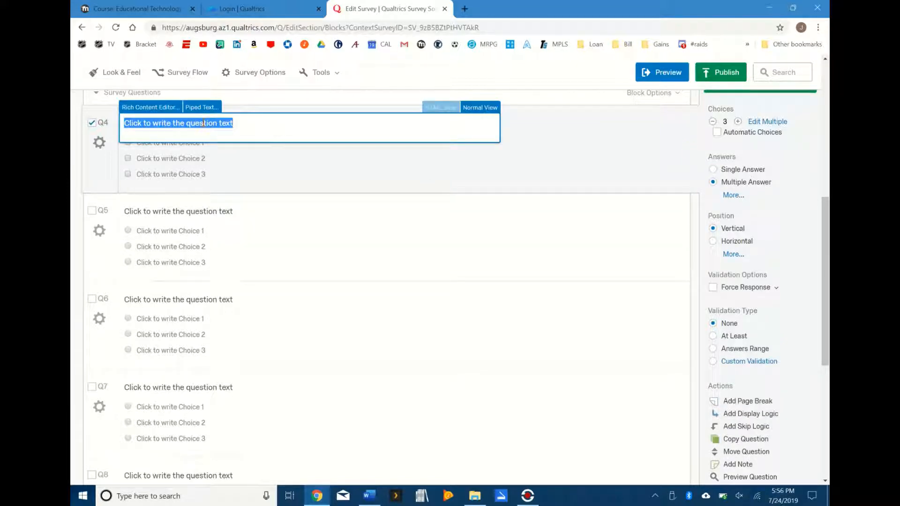
text(Wh)
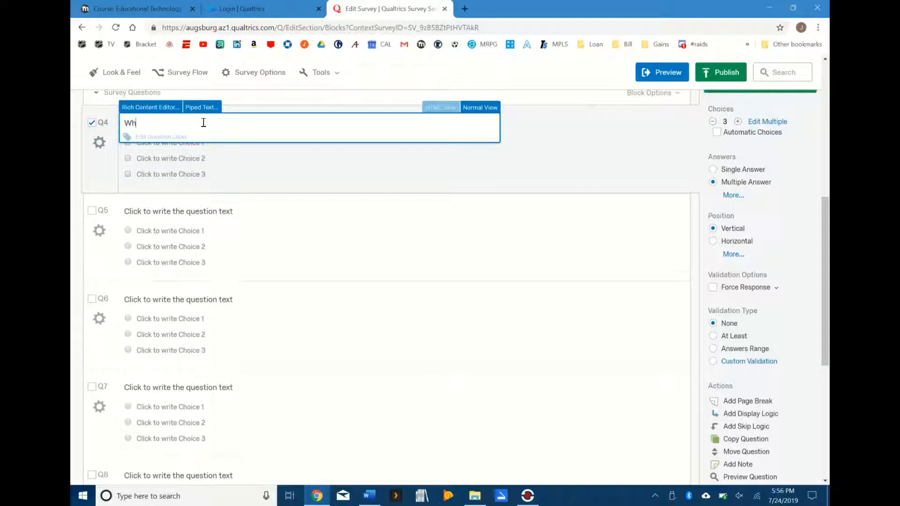
text(ich of these sodas do you drink?)
click(297, 161)
Step: Fill in the three choices of question Q4 as Mtn Dew, Pepsi and Coke
click(193, 148)
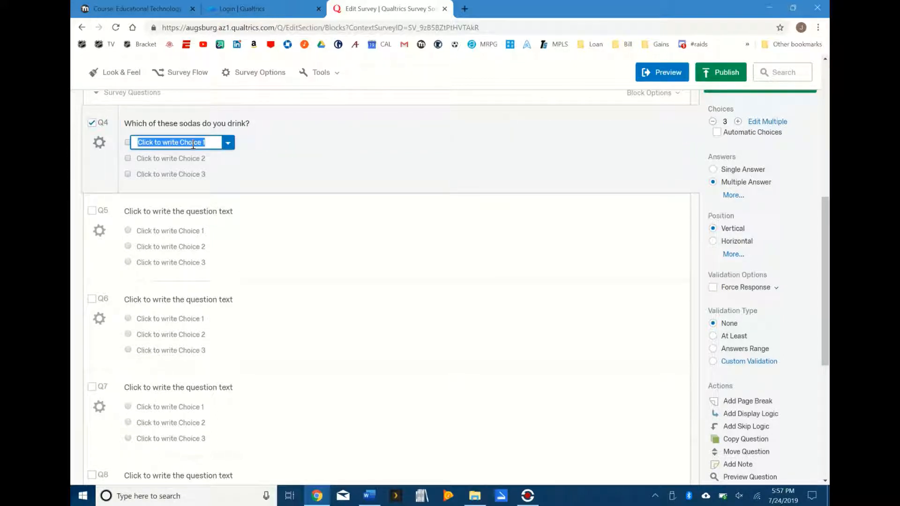
text(Mtn Dew)
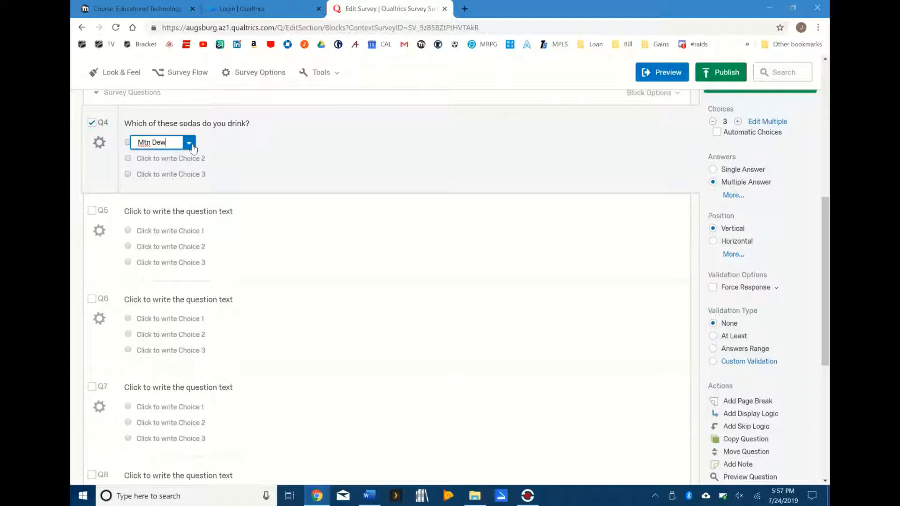
key(Return)
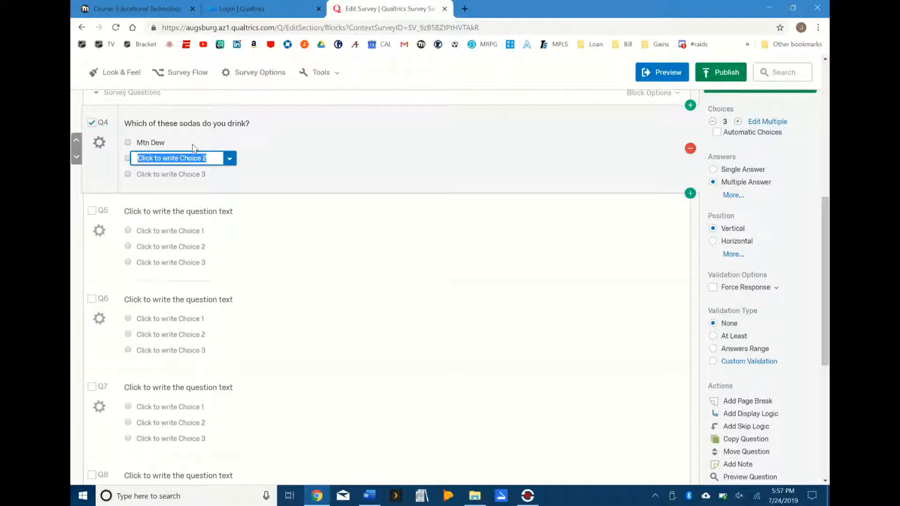
text(Pepsi)
key(Return)
text(Coke)
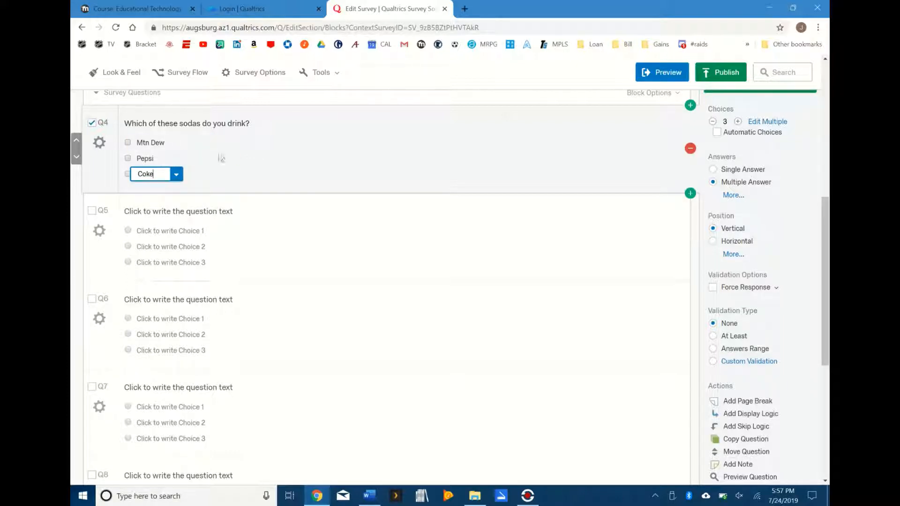
click(258, 173)
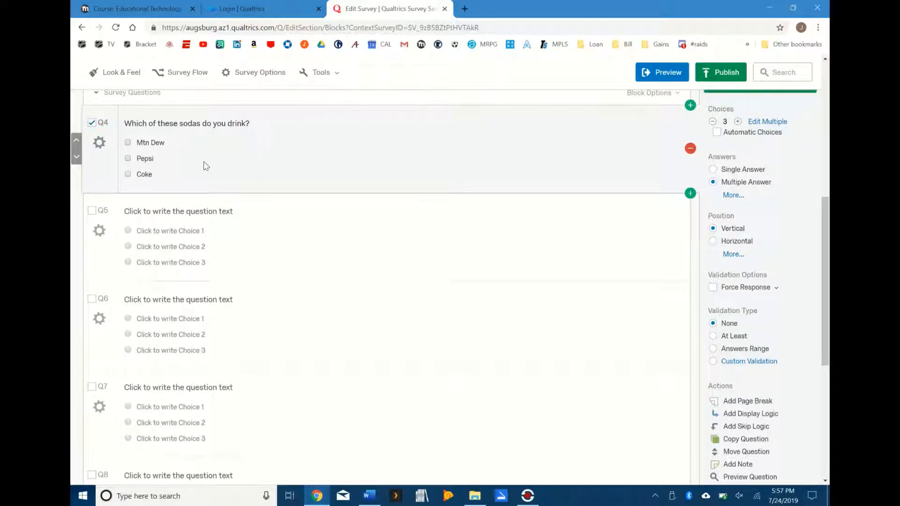
Step: Try marking both Mtn Dew and Pepsi in question Q4 and set the question to a single answer
click(129, 143)
click(130, 159)
click(714, 170)
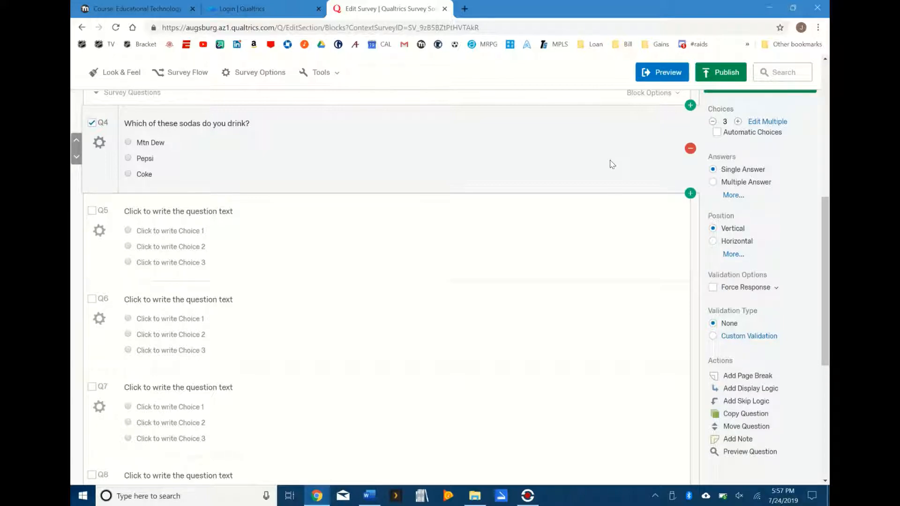
Step: Change the question type of Q4 to Rank Order
scroll(469, 188, up, 2)
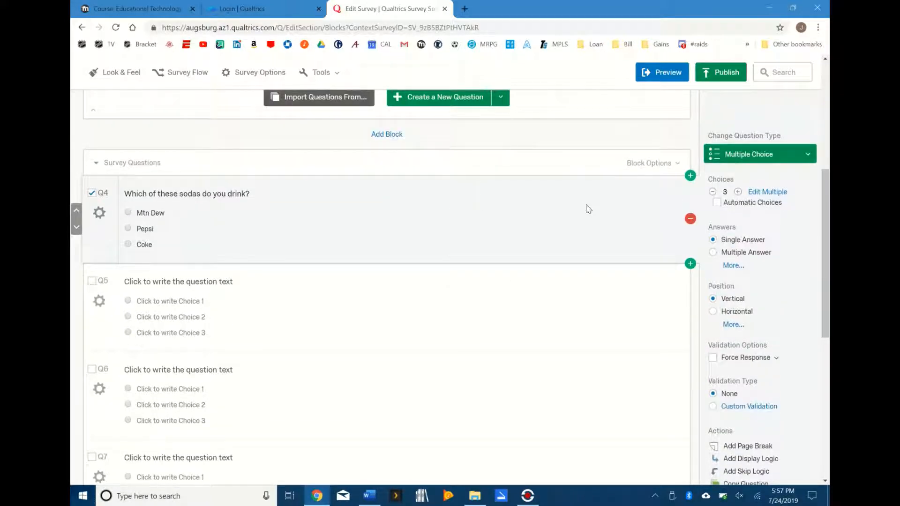
scroll(587, 207, down, 3)
scroll(587, 208, up, 2)
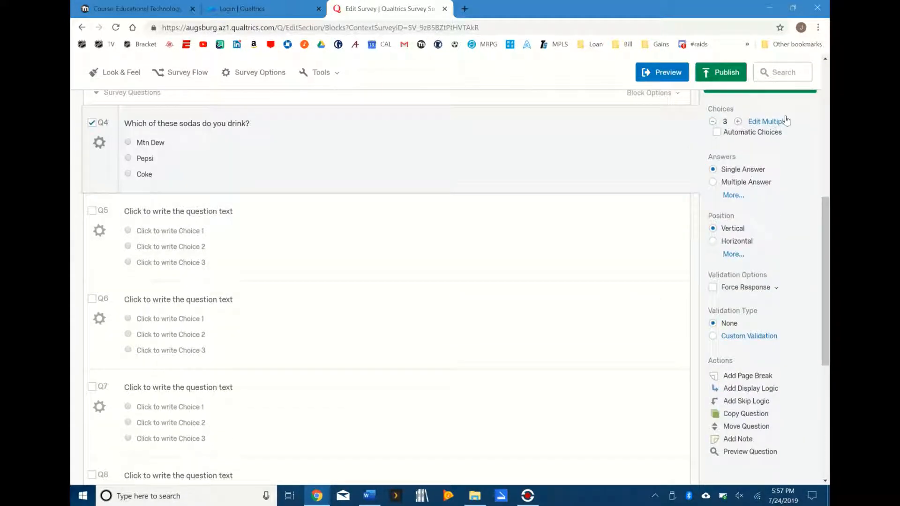
scroll(808, 153, up, 1)
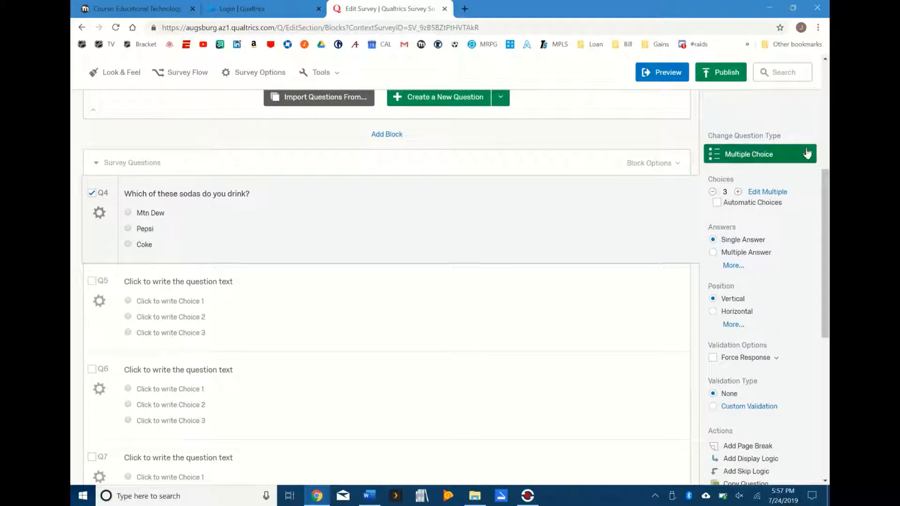
click(806, 152)
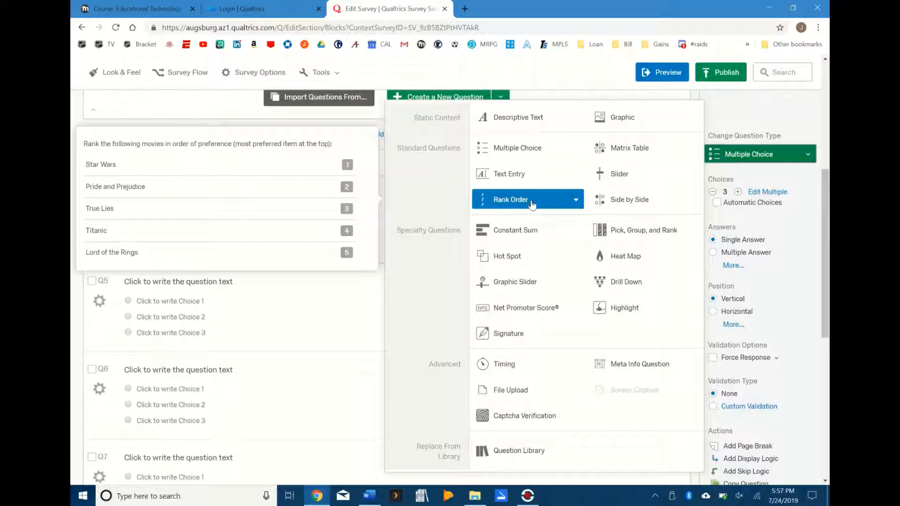
click(532, 202)
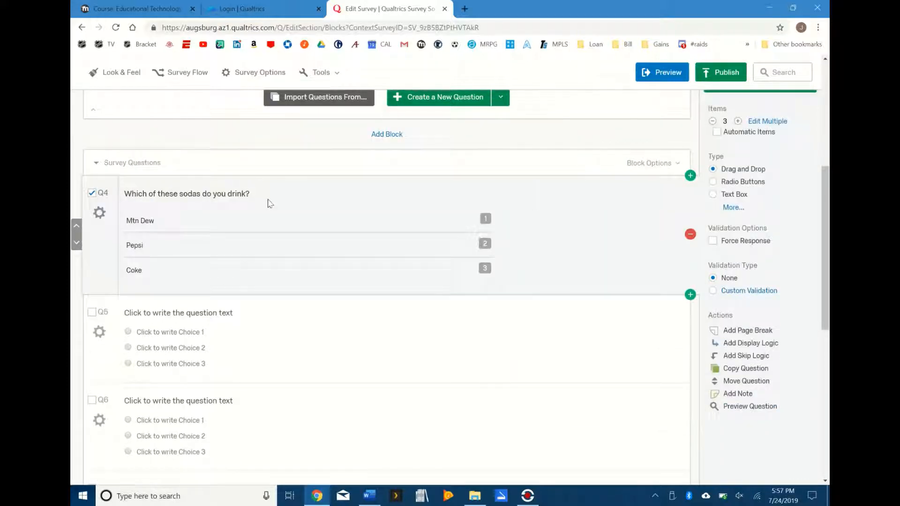
Step: Rename the Survey Questions block to Survey Movie Questions
click(146, 162)
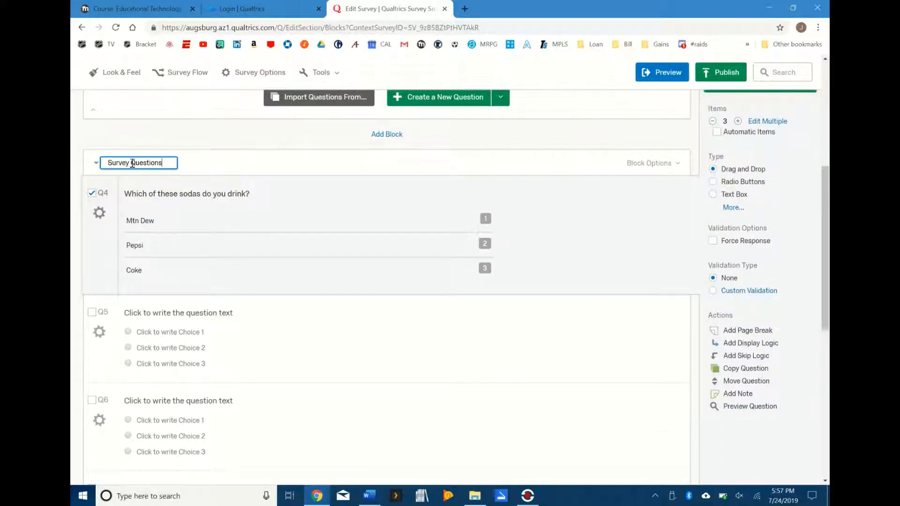
text(Movie)
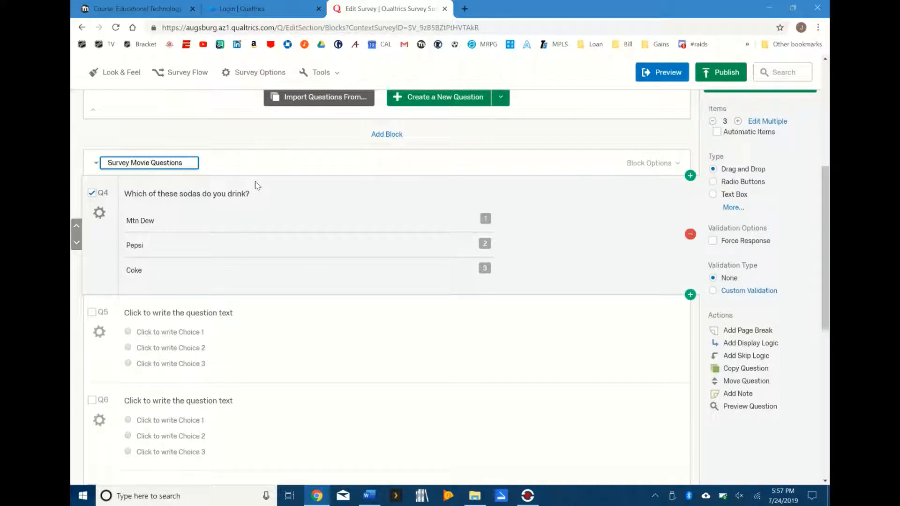
Step: Replace the text of question Q4 with "Put these Star Wars movies in order from best to worst?"
scroll(256, 187, down, 3)
scroll(256, 187, up, 2)
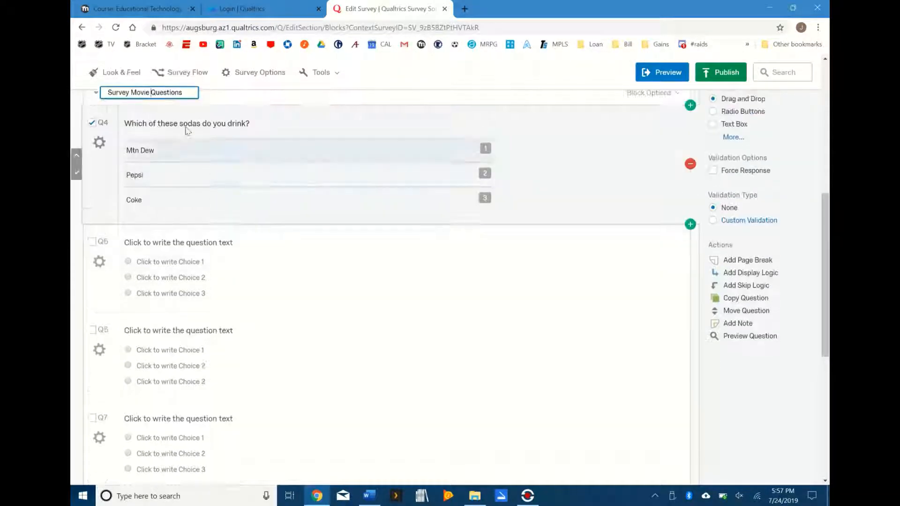
click(182, 127)
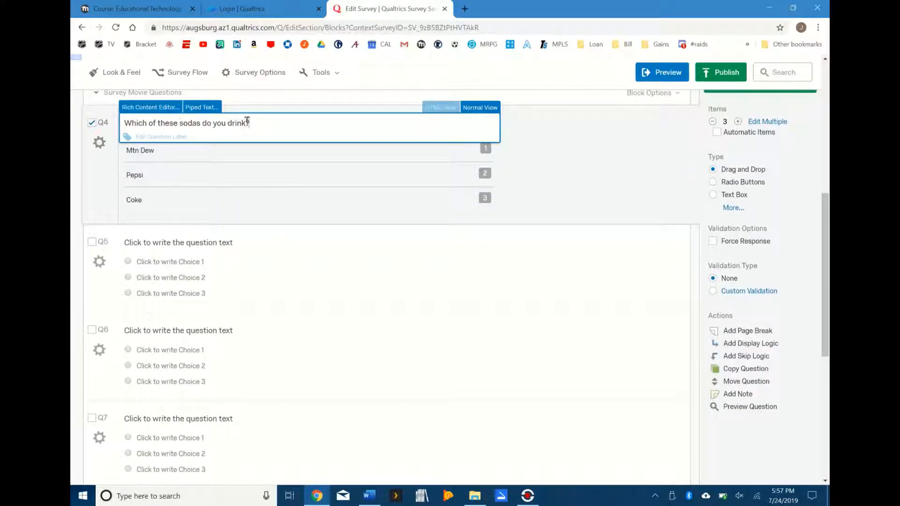
drag(257, 124, 125, 124)
key(BackSpace)
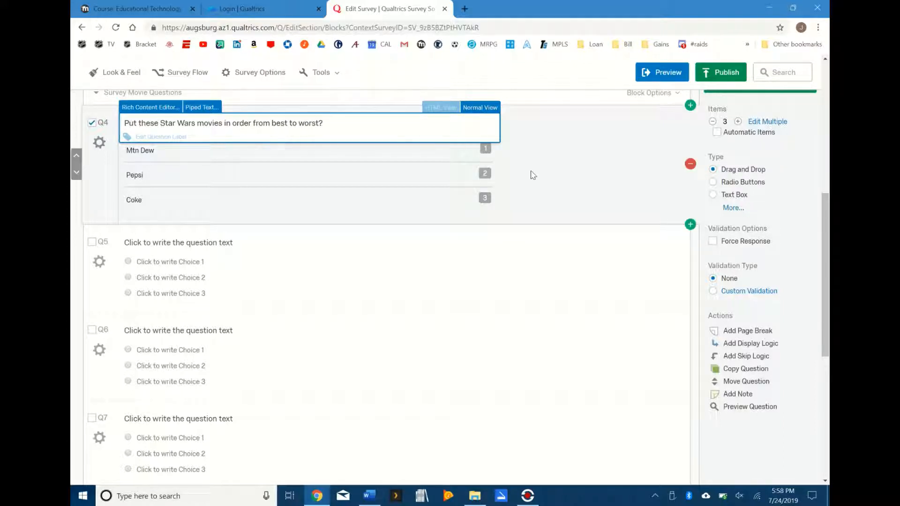
click(583, 160)
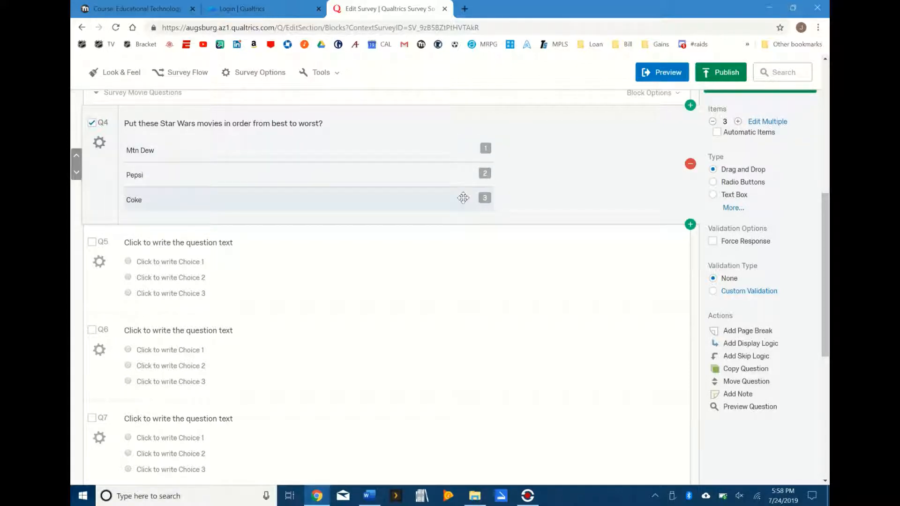
Step: Increase the number of items in rank order question Q4 to eight
click(737, 123)
click(737, 122)
click(737, 122)
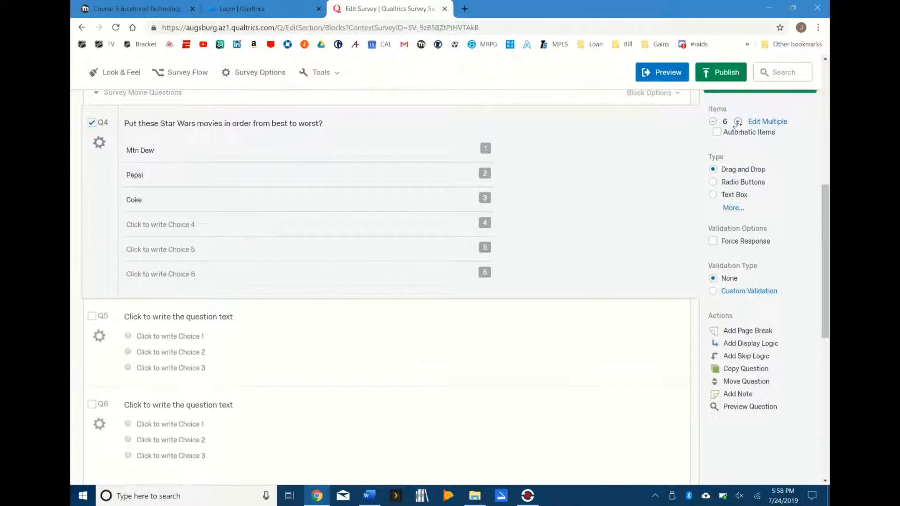
click(738, 122)
click(737, 122)
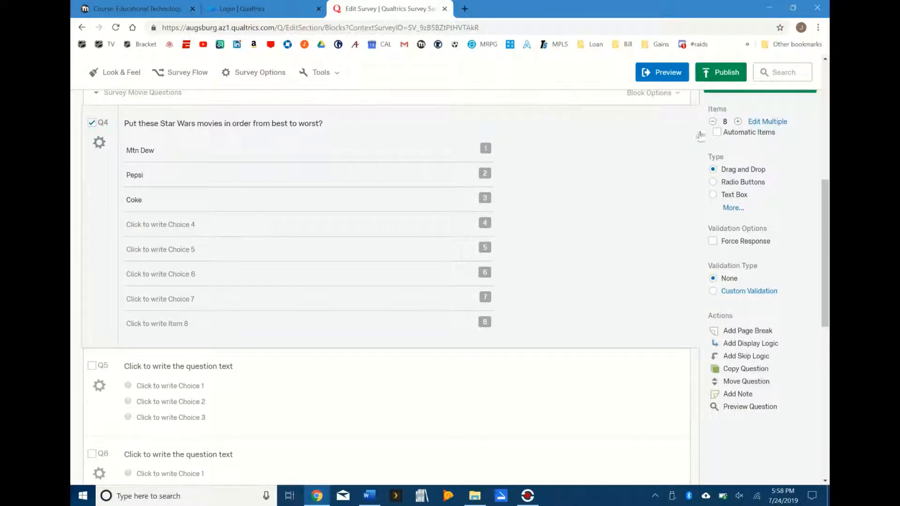
Step: Delete the Mtn Dew item from question Q4's ranking list
click(152, 150)
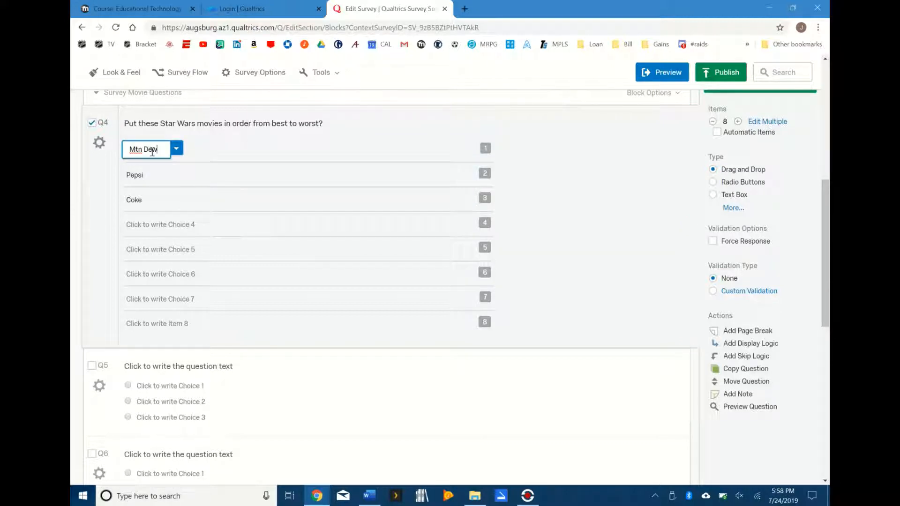
drag(157, 150, 116, 155)
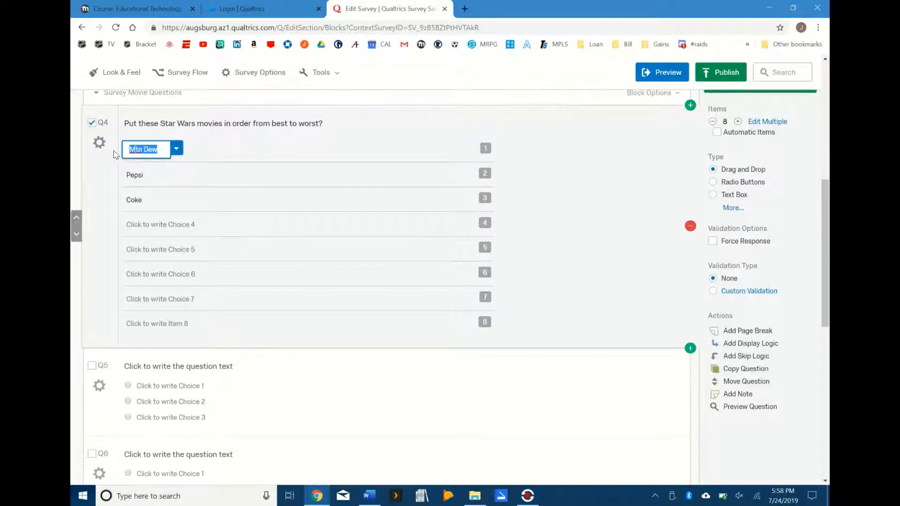
key(BackSpace)
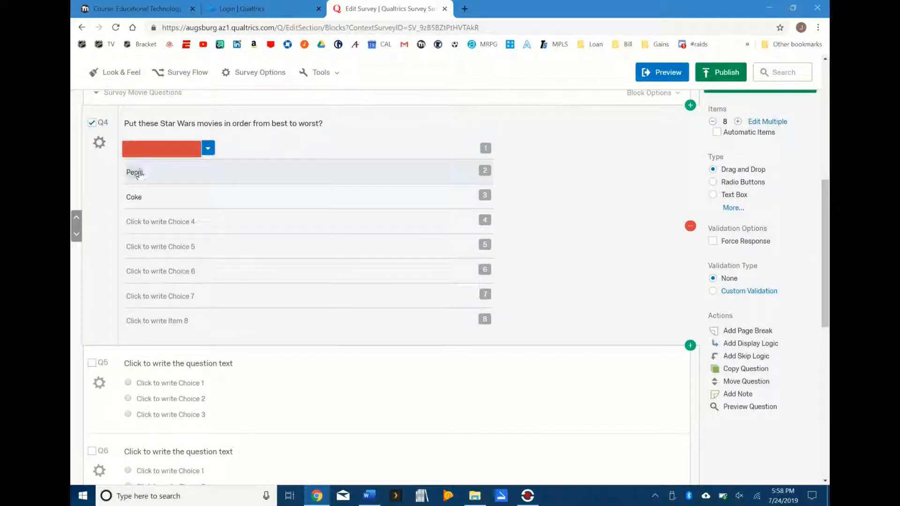
key(BackSpace)
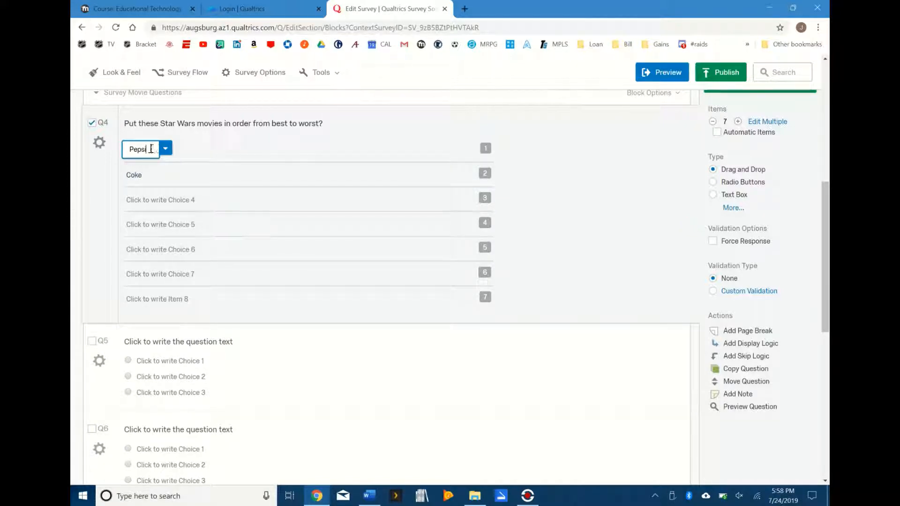
Step: Delete the Pepsi item from question Q4's ranking list
drag(150, 149, 89, 158)
key(BackSpace)
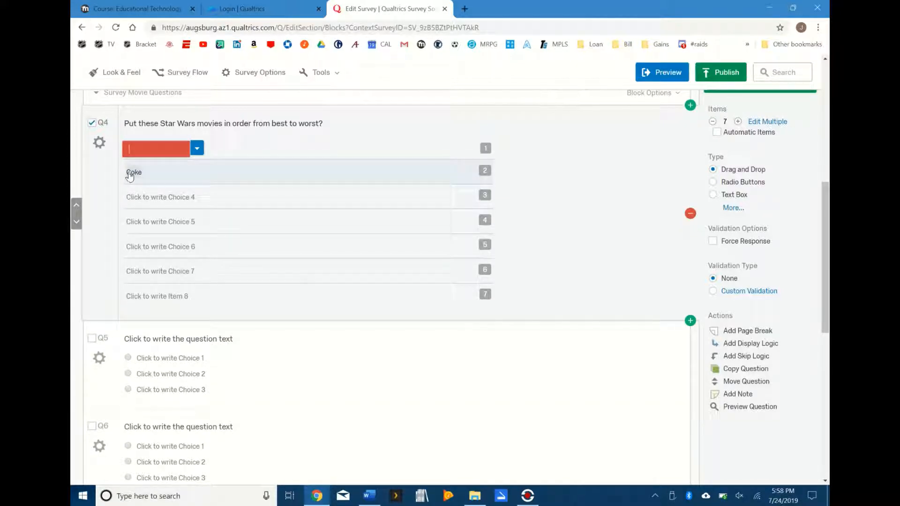
key(BackSpace)
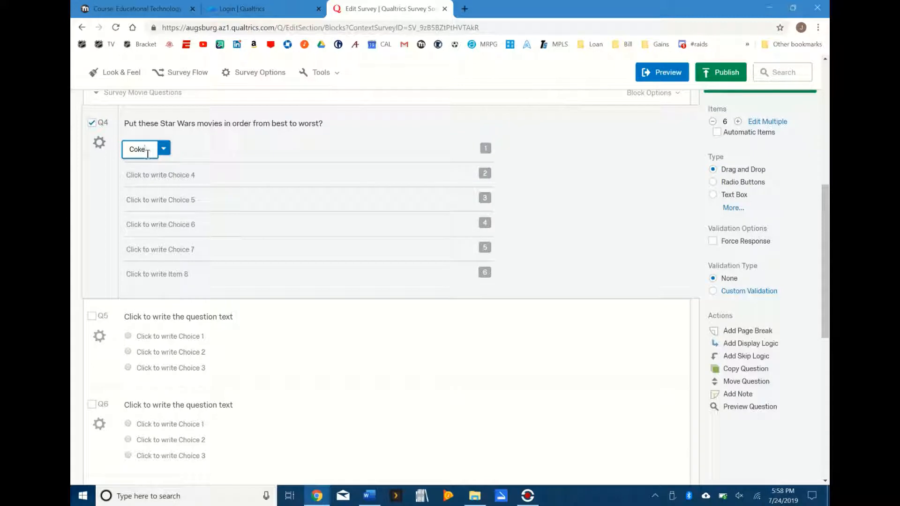
Step: Clear the Coke item in question Q4 and begin a new graphic upload for it using an image from the web
drag(148, 154, 89, 157)
key(BackSpace)
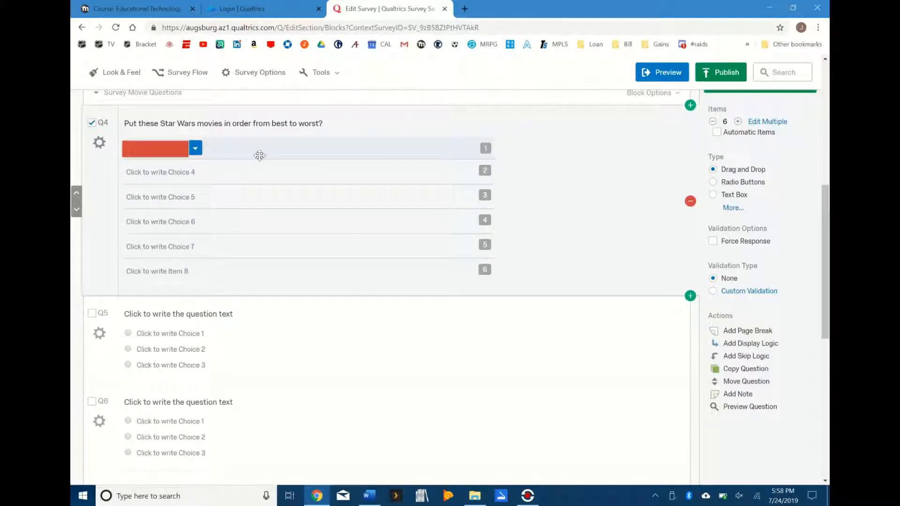
click(195, 148)
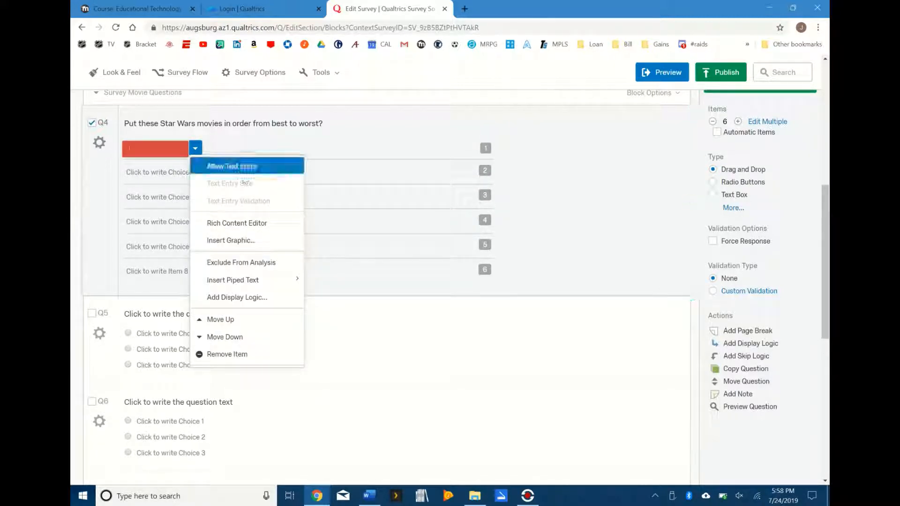
click(241, 242)
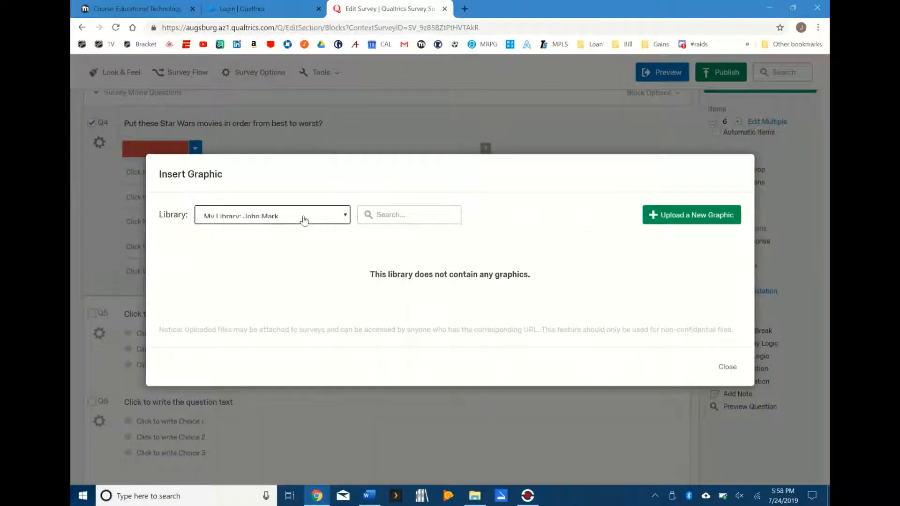
click(688, 217)
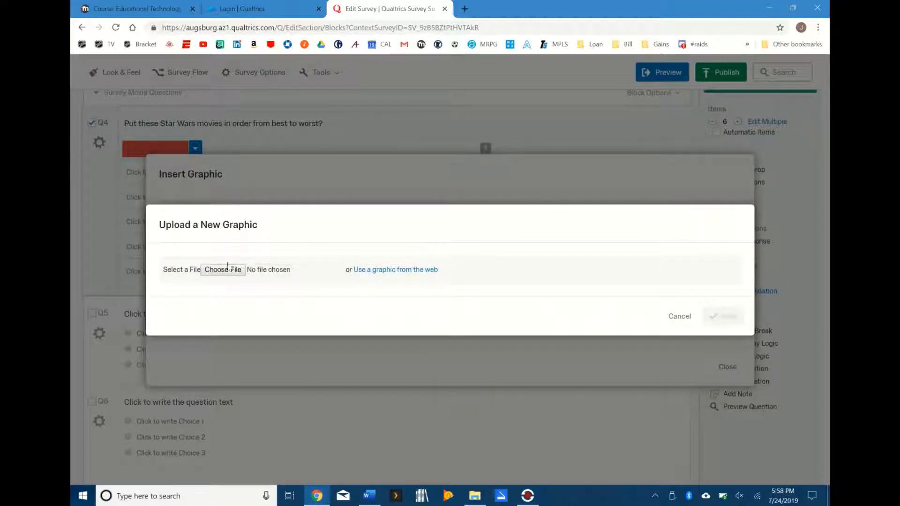
click(424, 272)
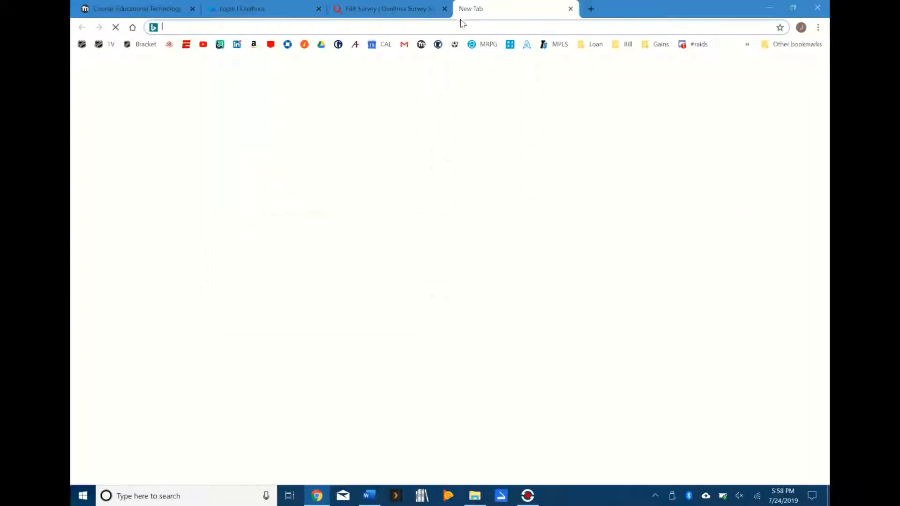
Step: Search Bing images for "star wars a new hope" in a new browser tab and open the Episode IV poster at full size
click(464, 9)
text(sta)
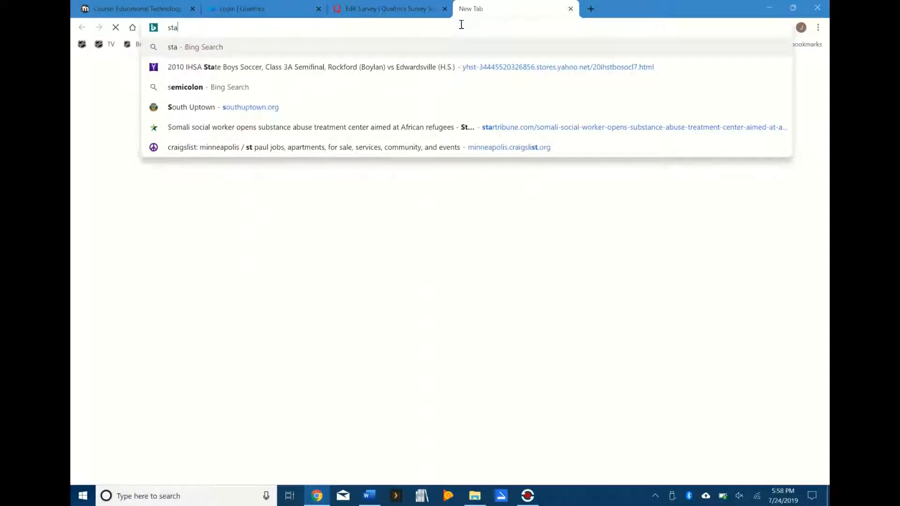
text(r wars a new hope)
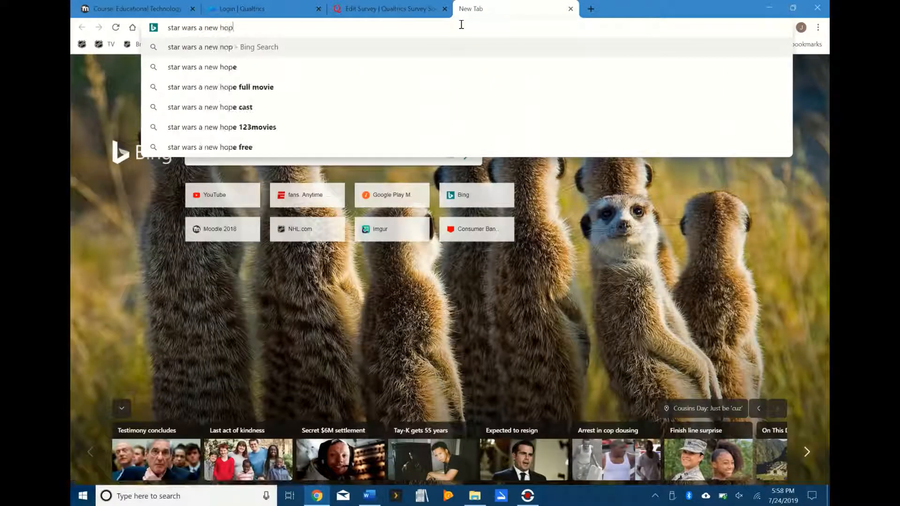
key(Return)
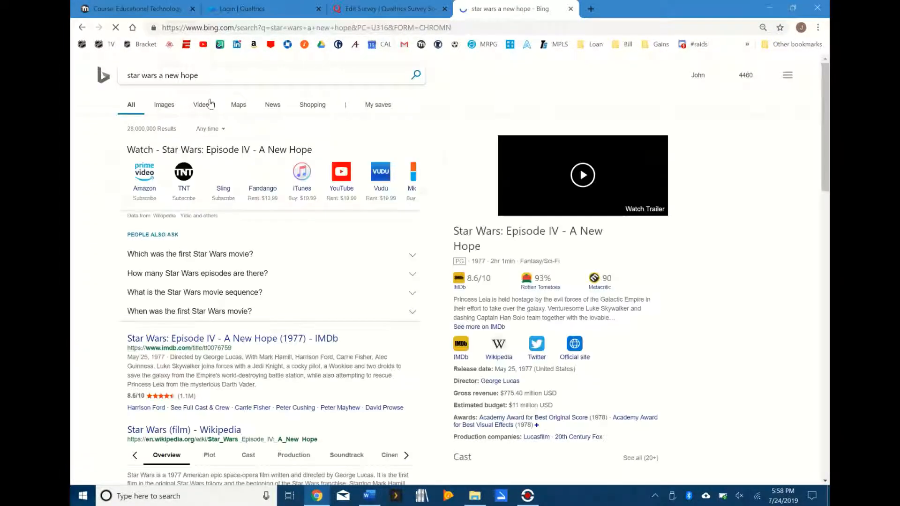
click(167, 108)
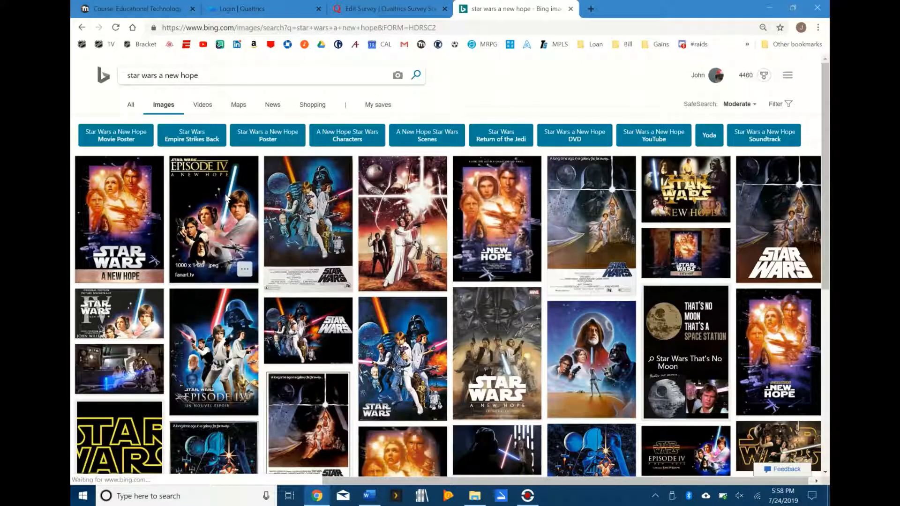
click(225, 198)
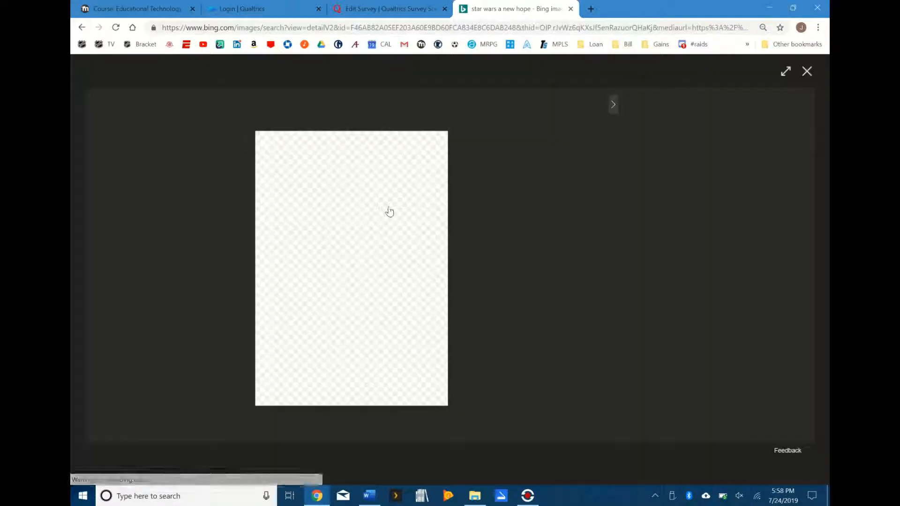
click(388, 211)
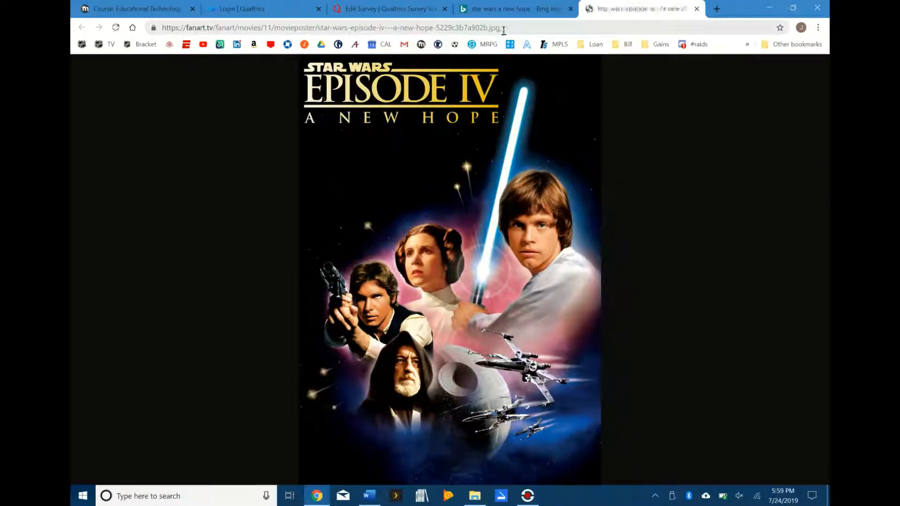
Step: Copy the Episode IV poster's web address and save it in Qualtrics as the graphic for question Q4's first item
click(501, 29)
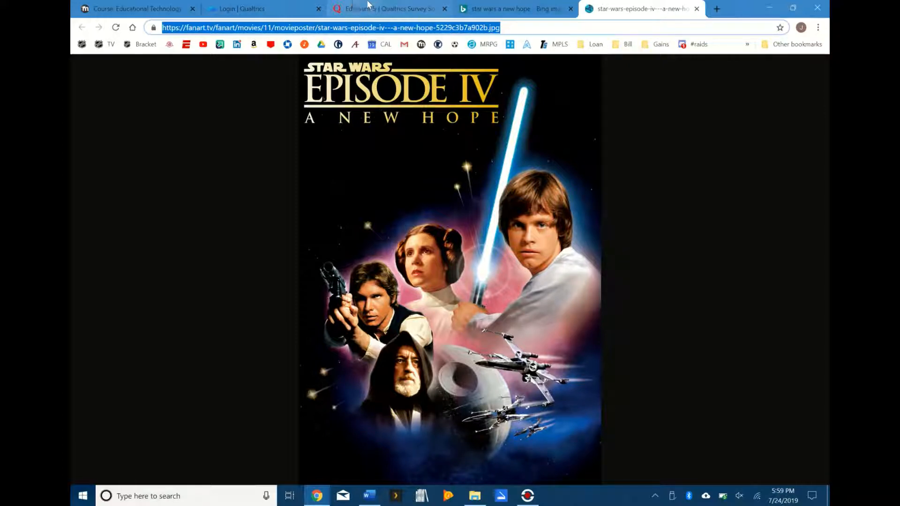
click(418, 10)
click(274, 268)
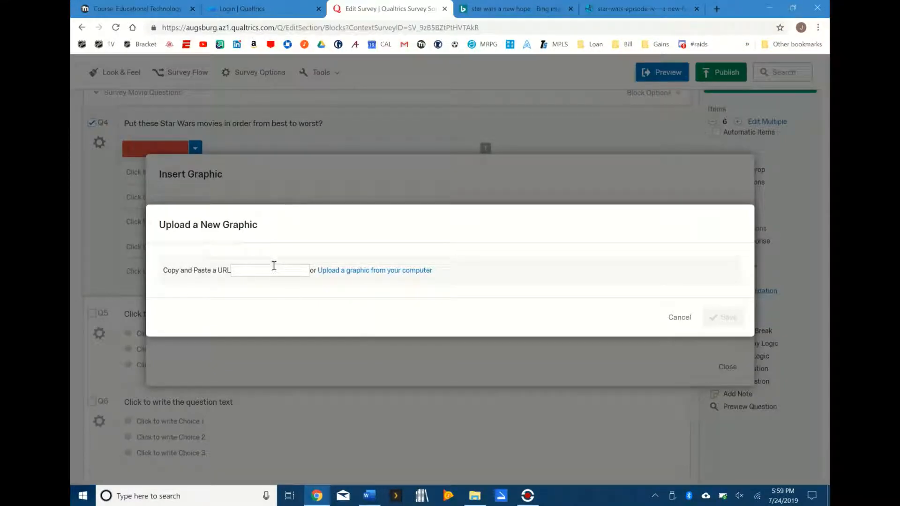
key(ctrl+v)
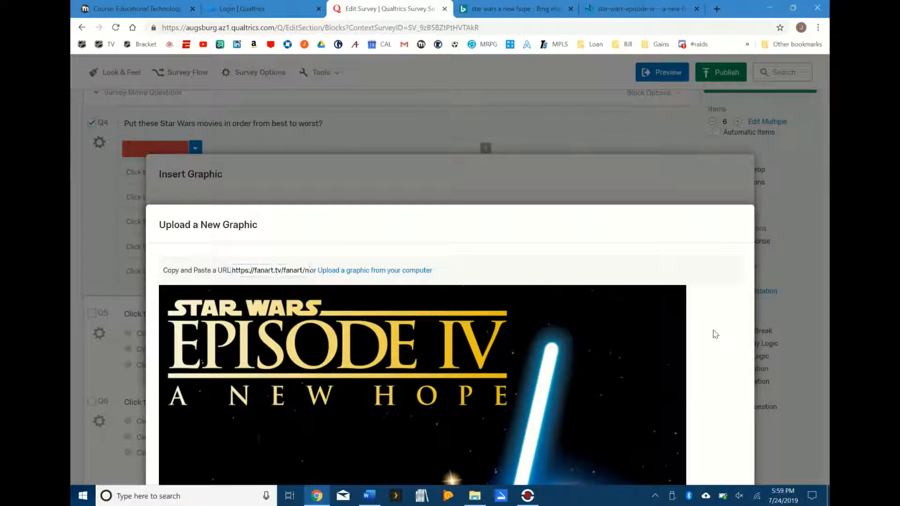
scroll(717, 356, down, 10)
click(727, 462)
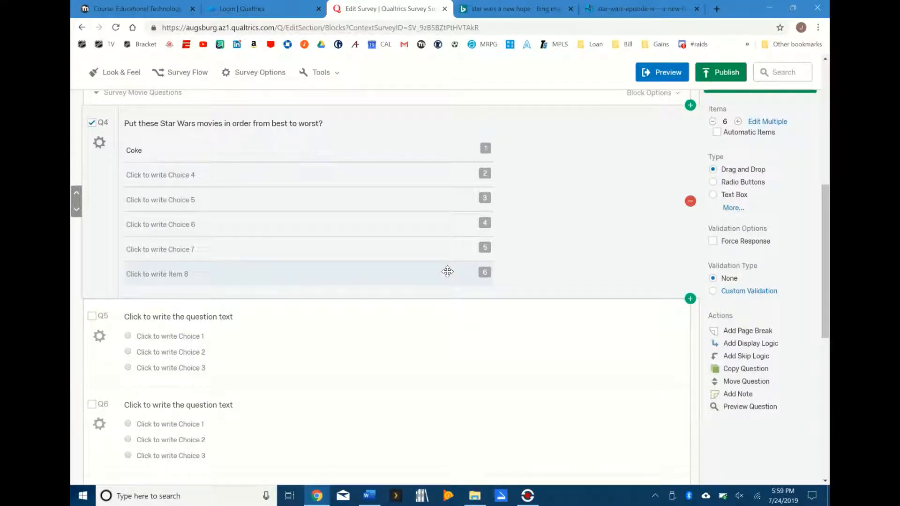
Step: Delete rank order question Q4 from the Survey Movie Questions block
scroll(436, 236, up, 3)
scroll(438, 237, down, 2)
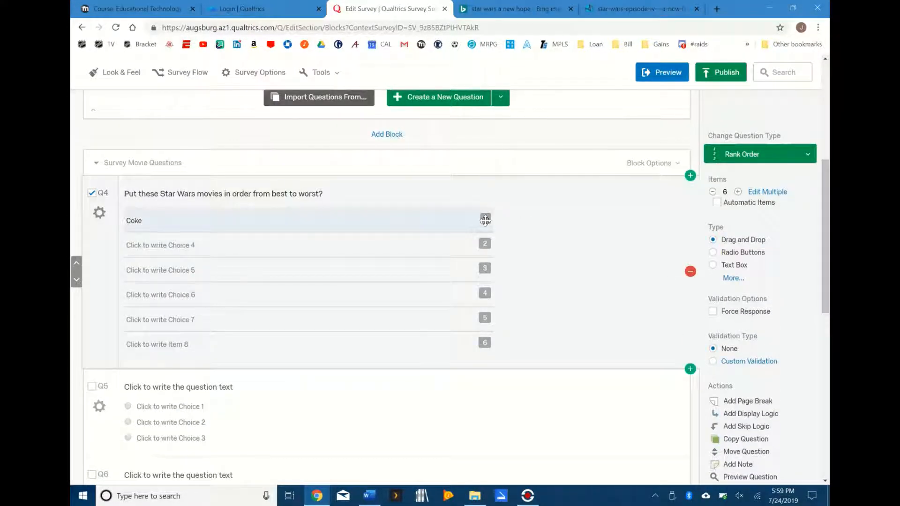
click(691, 272)
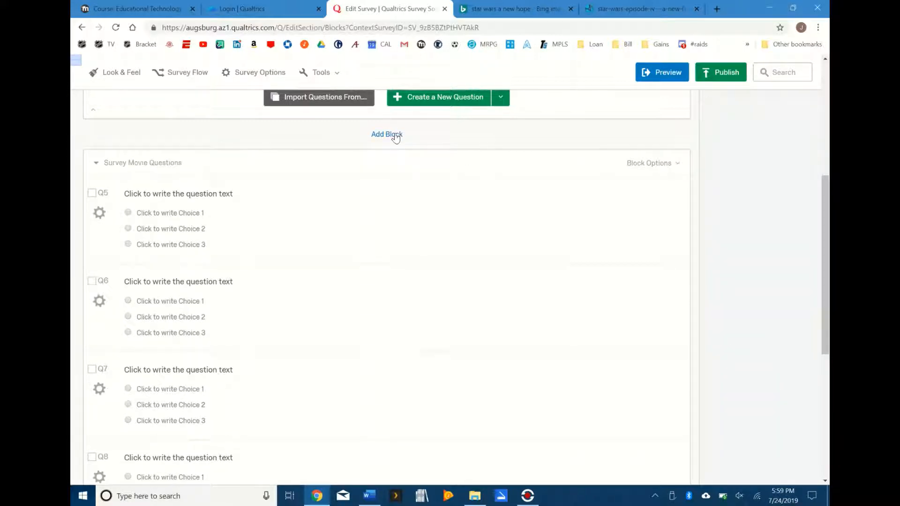
Step: Collapse the questions in the Survey Movie Questions block and look over the survey's blocks
click(670, 163)
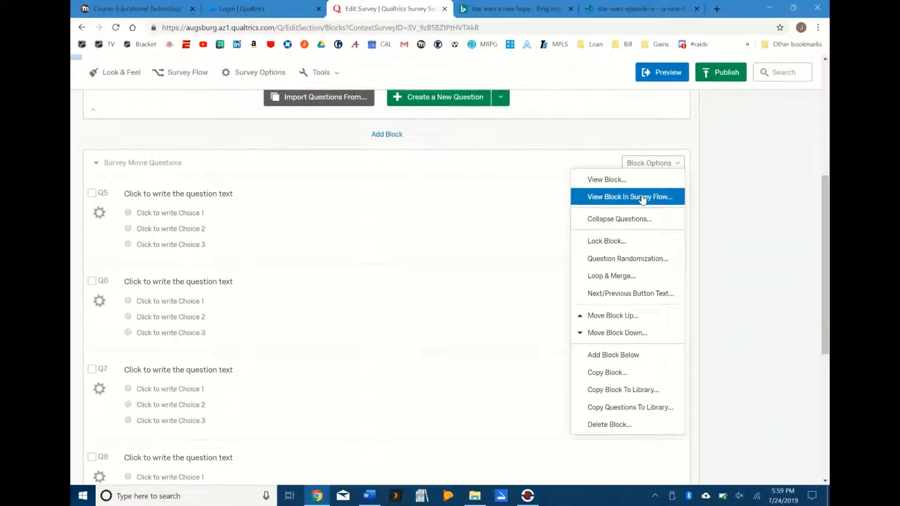
click(641, 221)
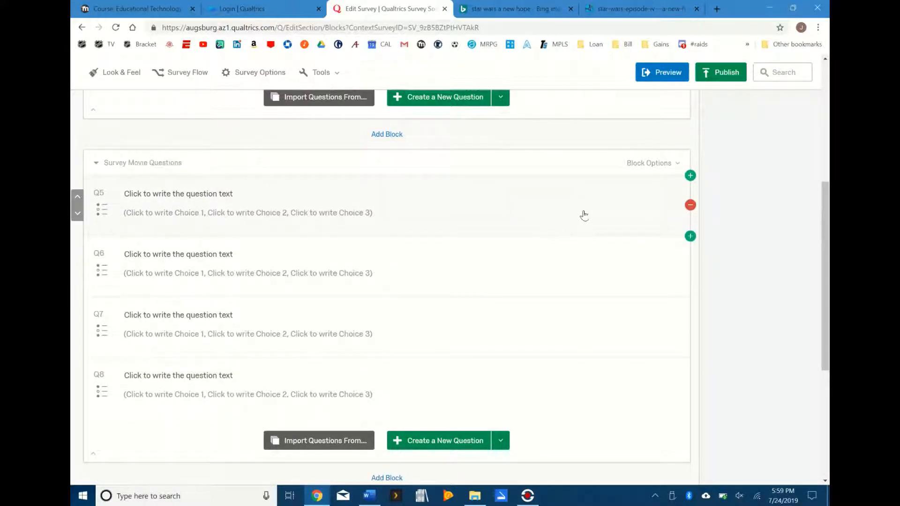
scroll(585, 260, down, 5)
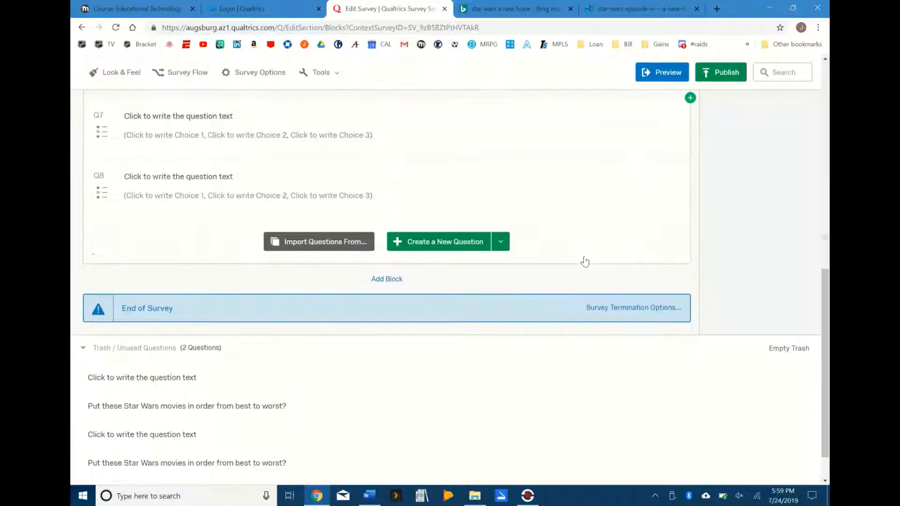
scroll(584, 260, up, 11)
scroll(585, 260, down, 4)
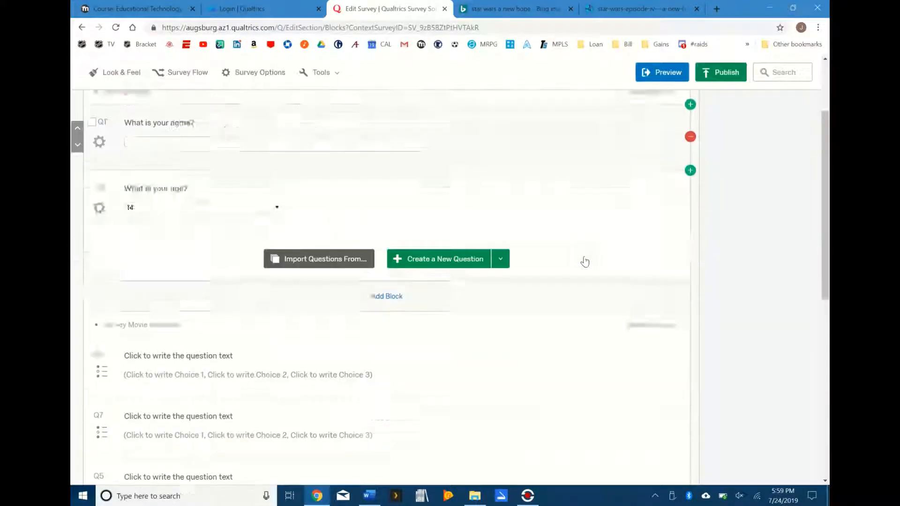
Step: Move the Survey Movie Questions block up so it precedes the Demographics block
click(662, 224)
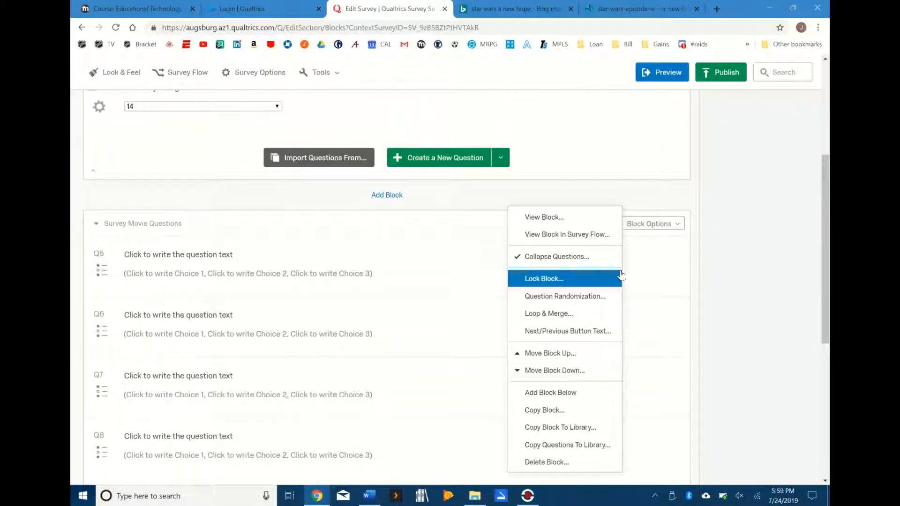
click(585, 359)
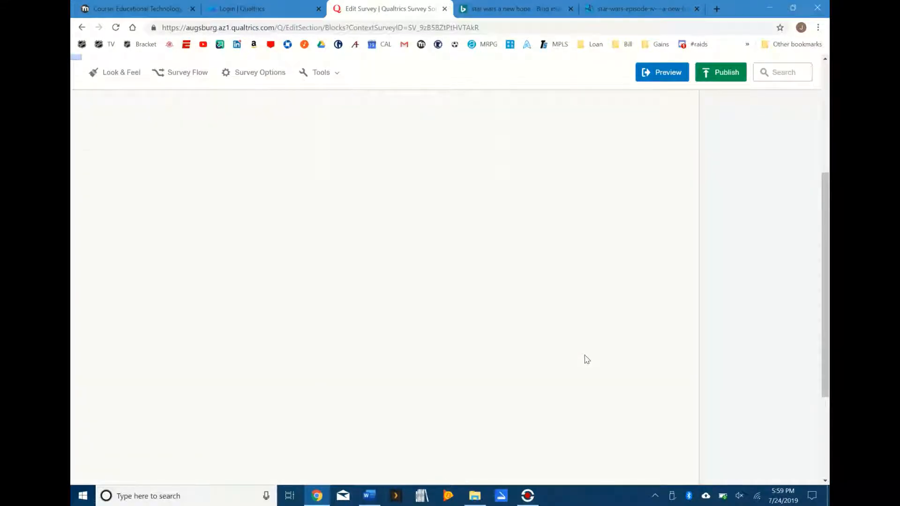
scroll(485, 326, down, 6)
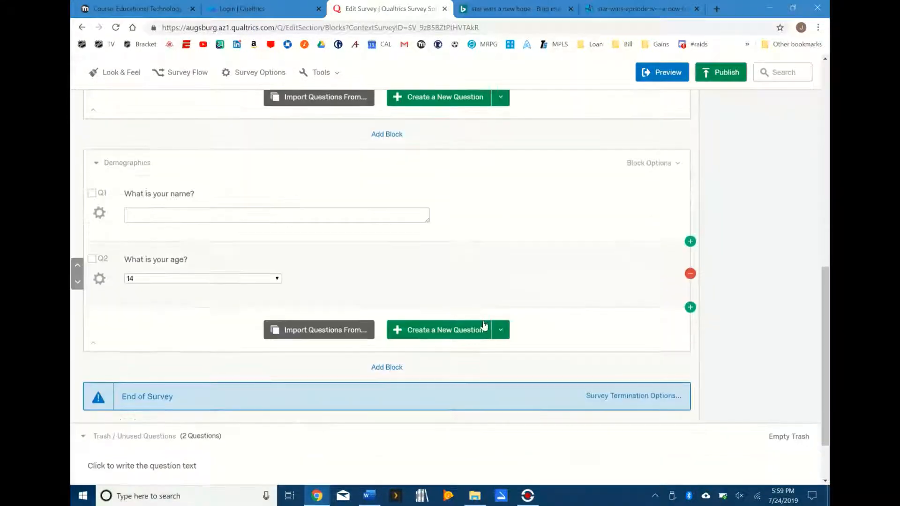
scroll(484, 326, up, 2)
scroll(484, 326, up, 10)
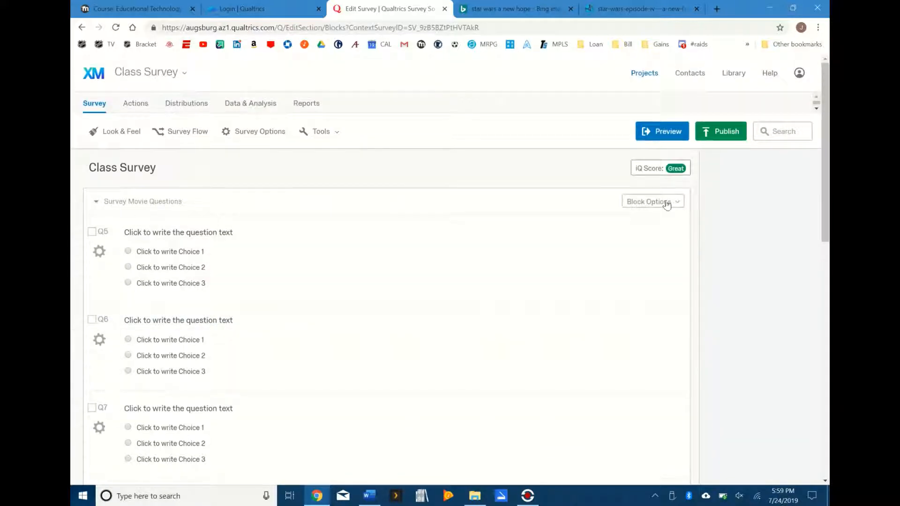
click(665, 202)
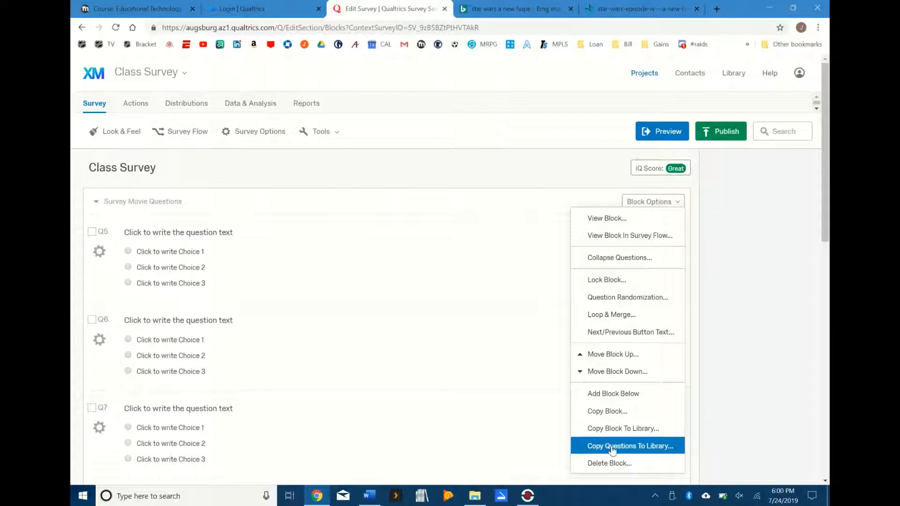
click(459, 183)
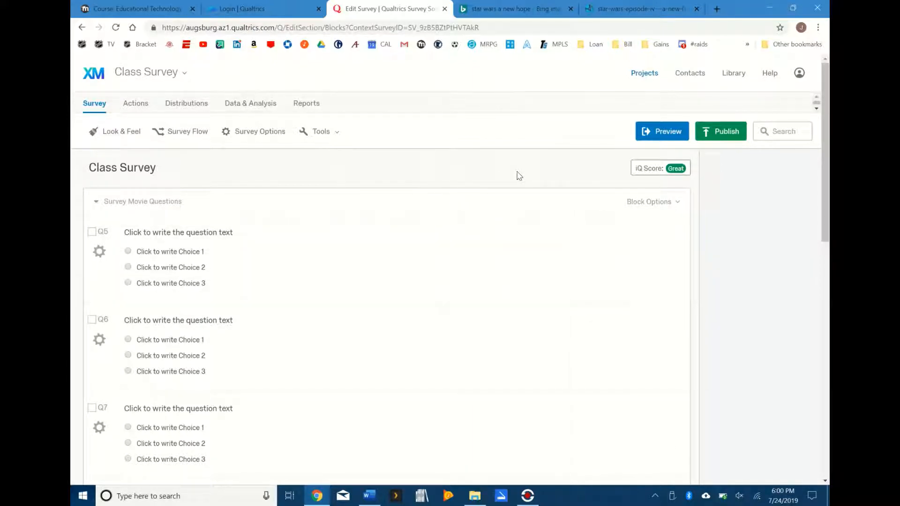
scroll(555, 186, down, 5)
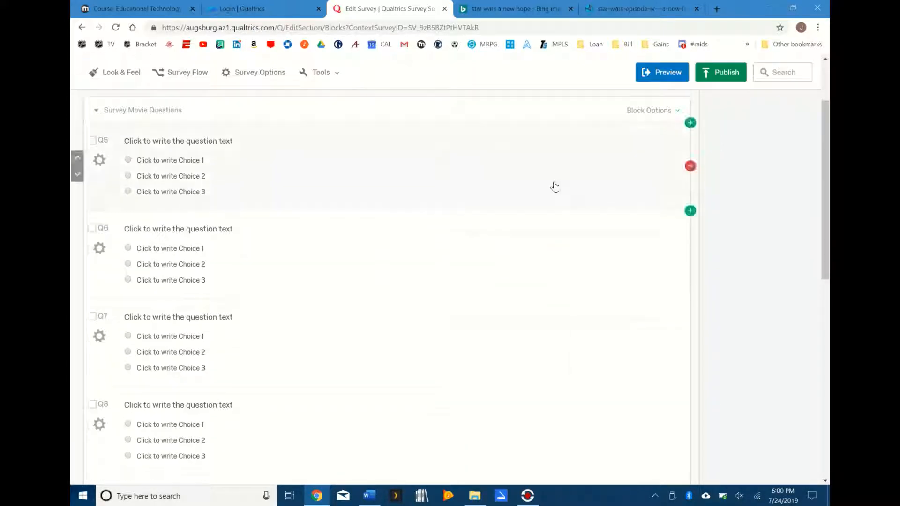
scroll(554, 186, up, 3)
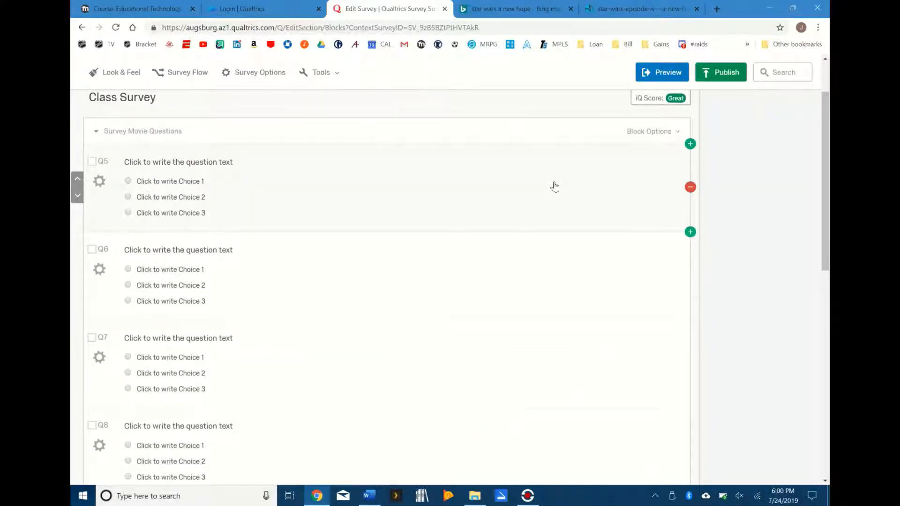
scroll(555, 186, up, 2)
Step: Look through the question types available for question Q5, leaving it as Multiple Choice
click(425, 249)
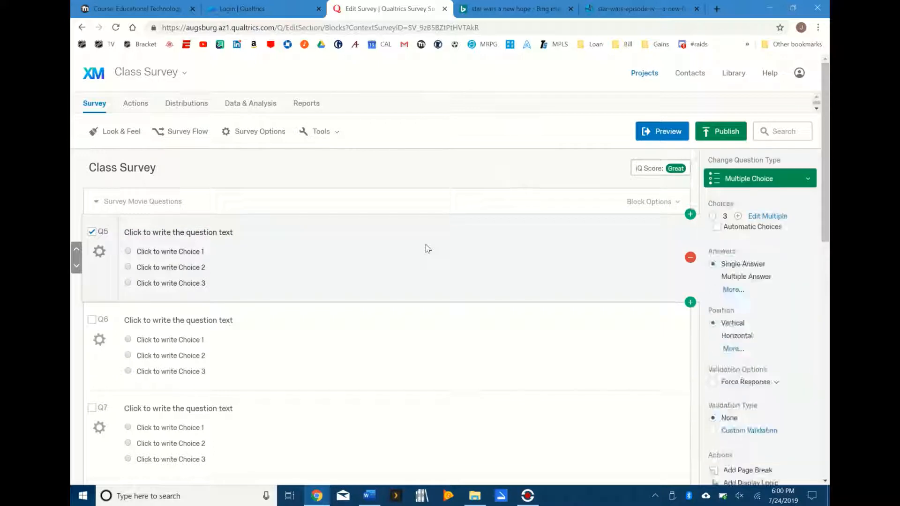
click(785, 177)
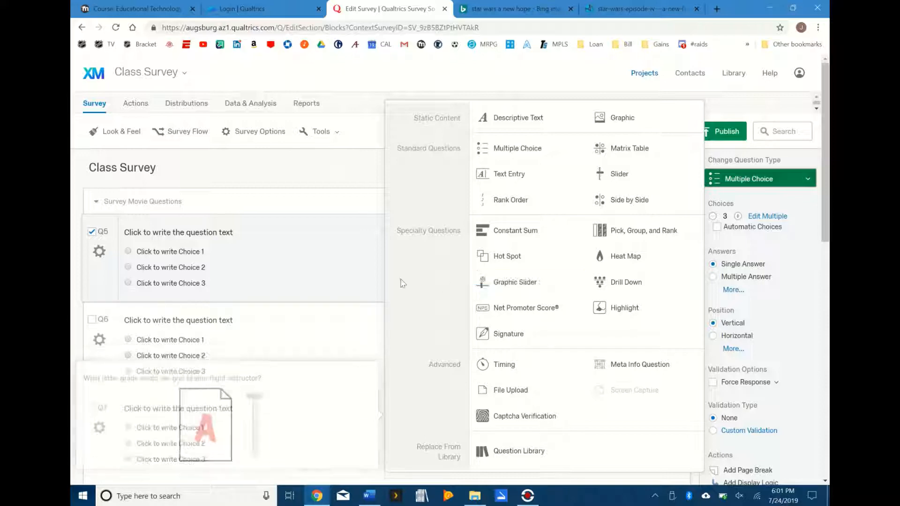
click(338, 273)
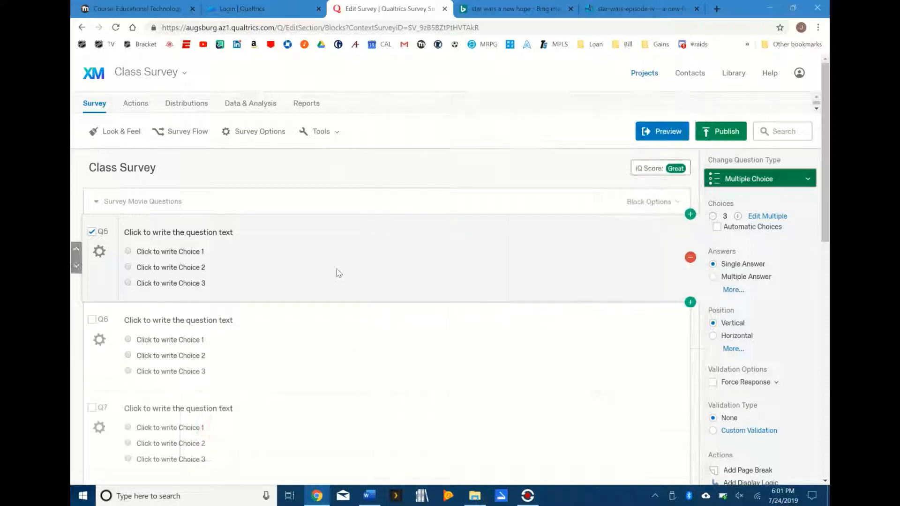
Step: Open a preview of the Class Survey
click(666, 137)
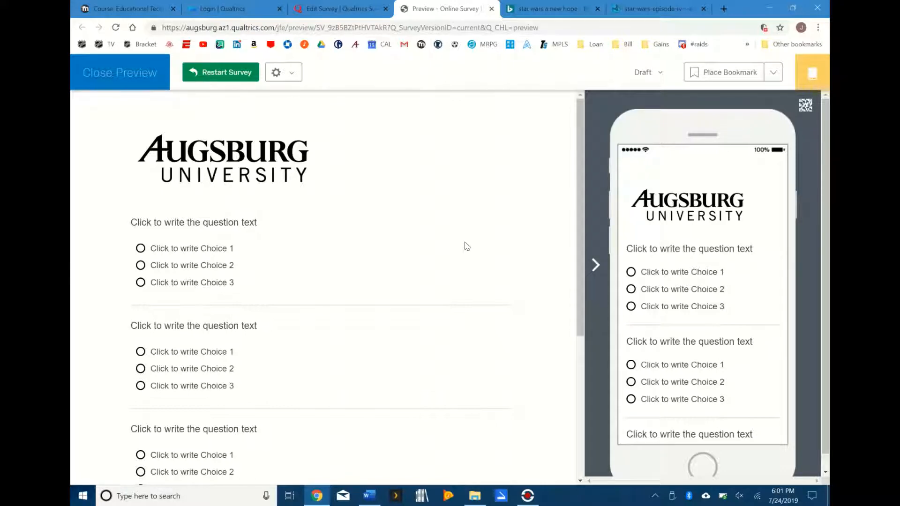
scroll(465, 247, down, 3)
key(super+Down)
key(super+Down)
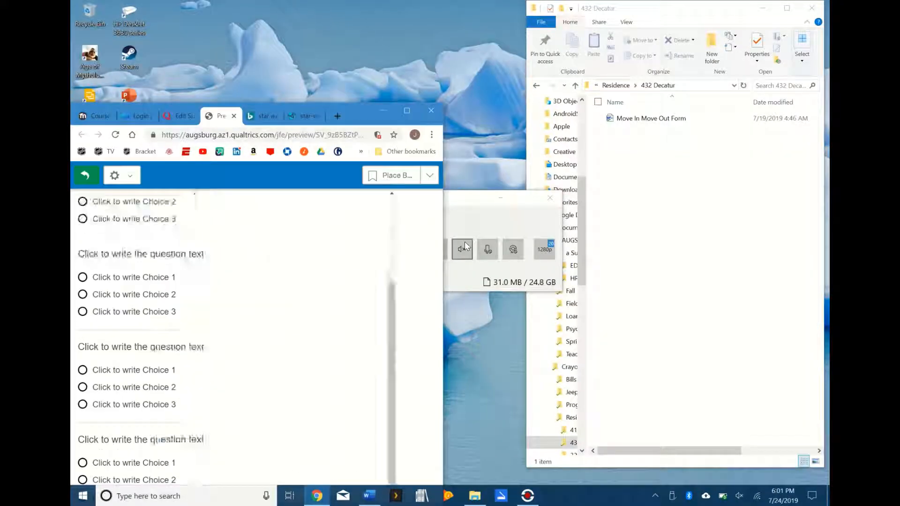
click(326, 498)
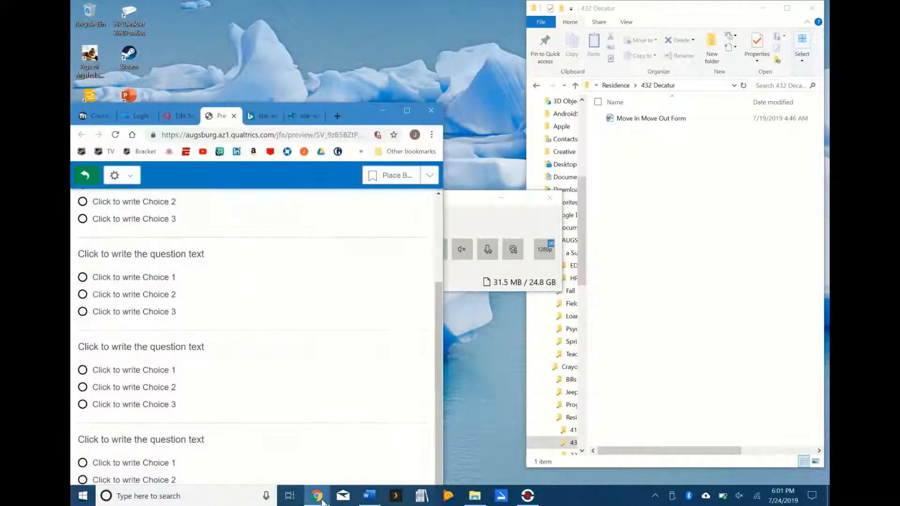
click(408, 111)
scroll(500, 270, down, 3)
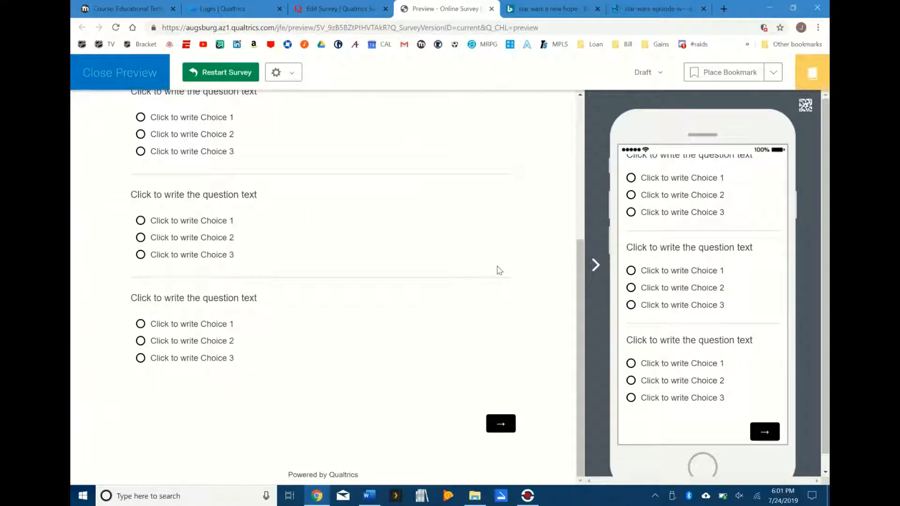
key(super+Down)
key(super+Down)
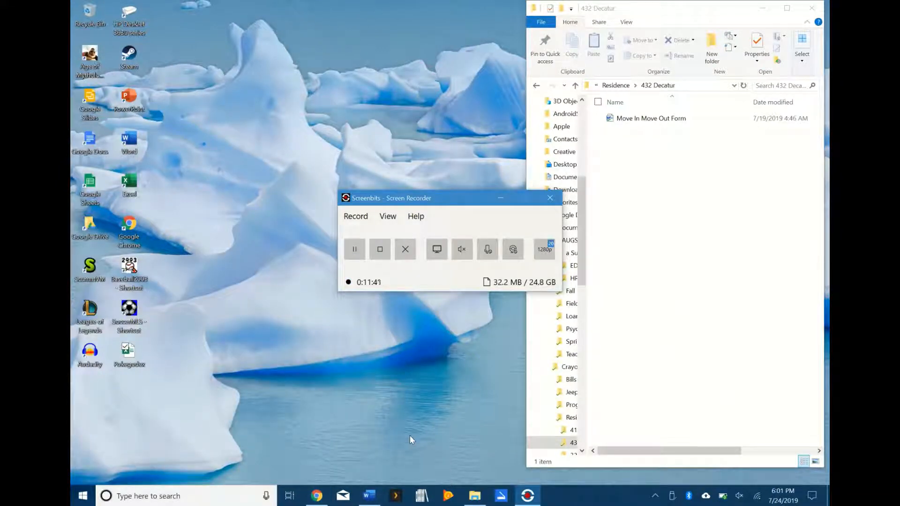
click(322, 500)
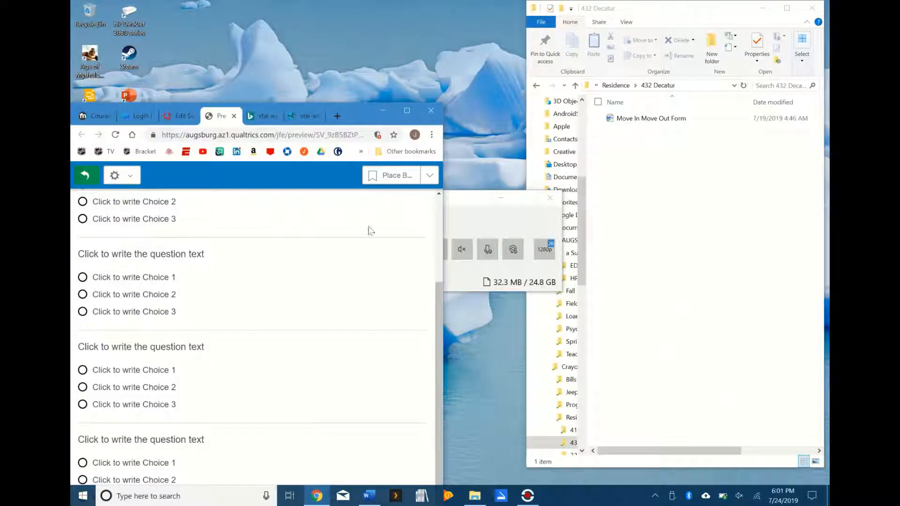
click(408, 110)
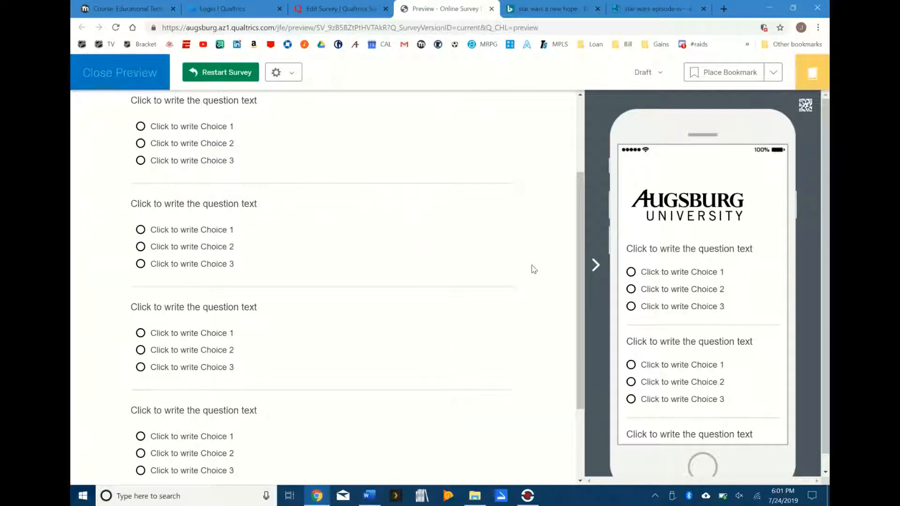
Step: Run through the survey preview, skipping the placeholder questions, entering a respondent name and age 16, submitting the response and closing the preview
scroll(534, 270, down, 2)
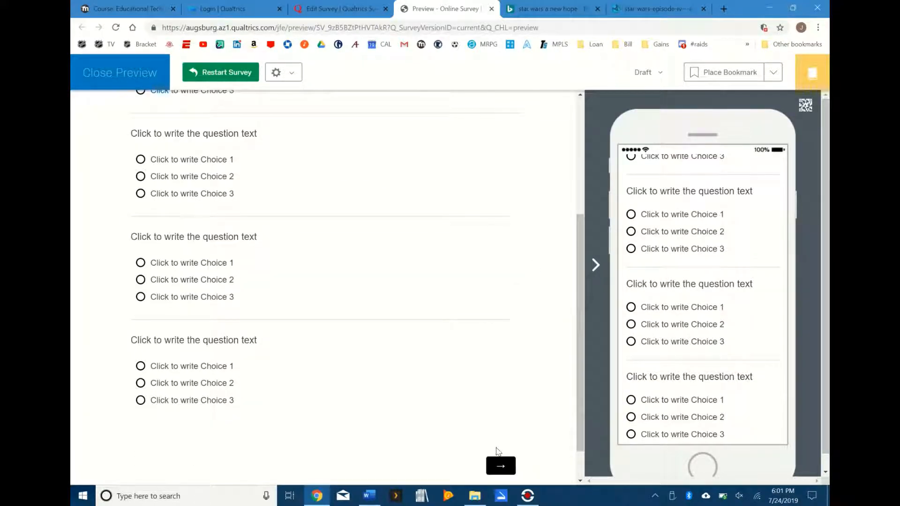
click(505, 467)
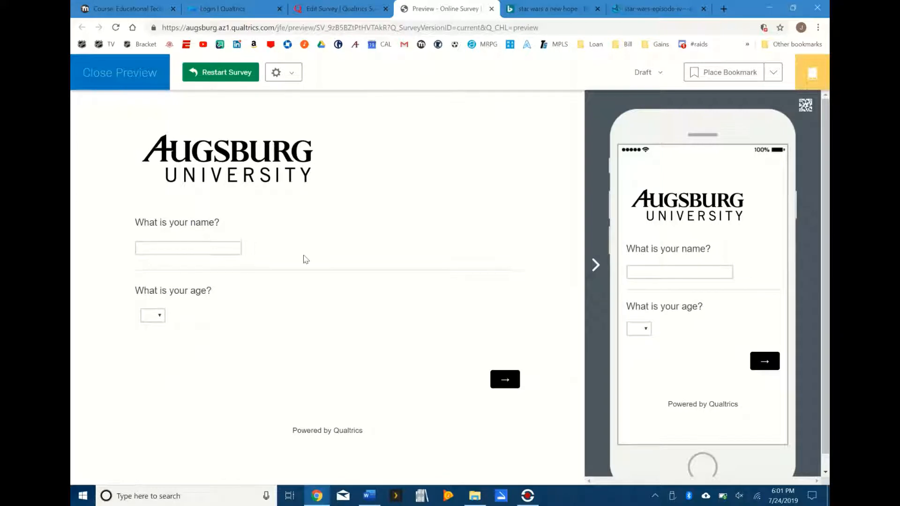
click(218, 252)
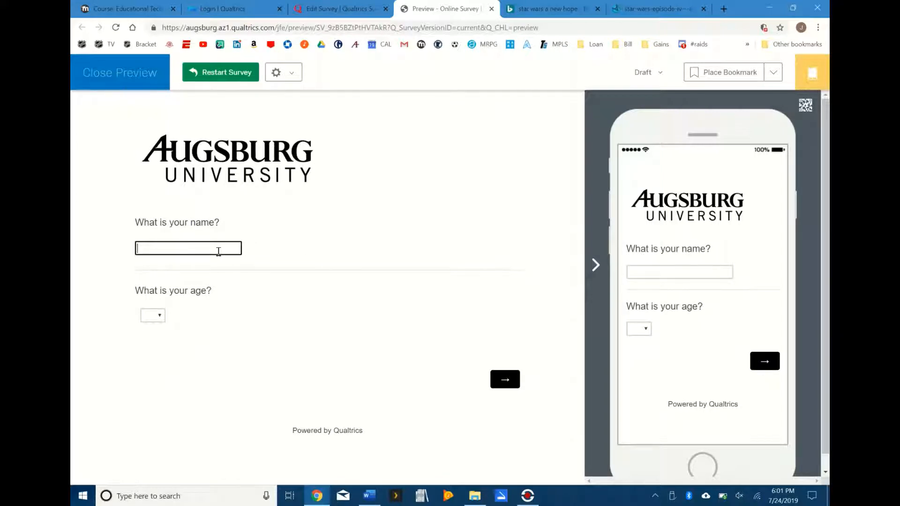
text(Adam)
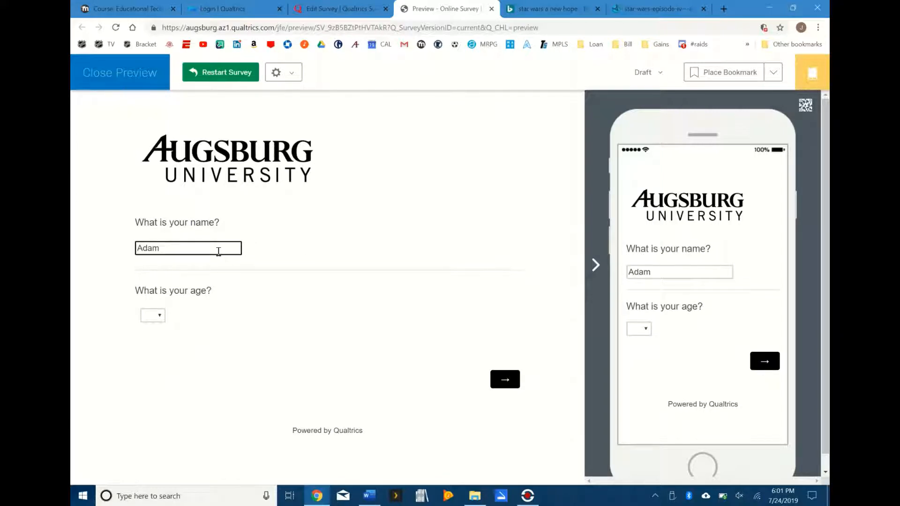
click(158, 319)
click(153, 382)
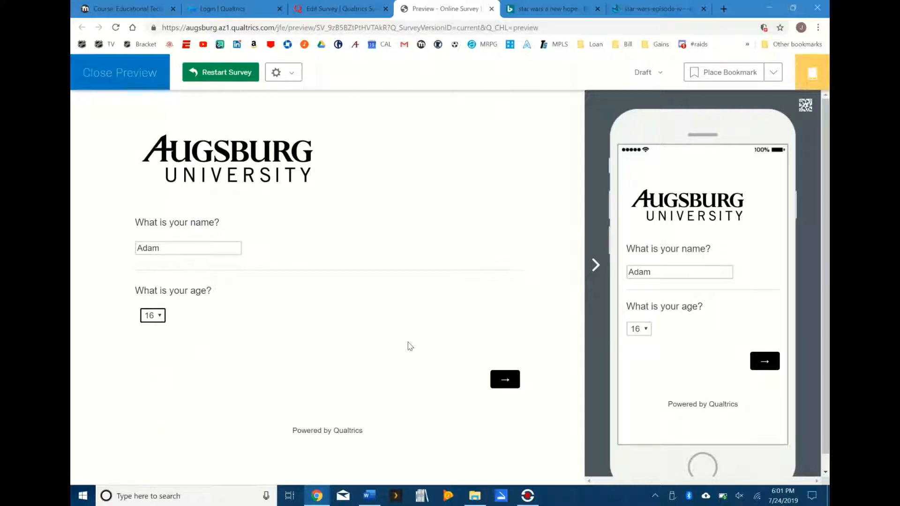
click(502, 379)
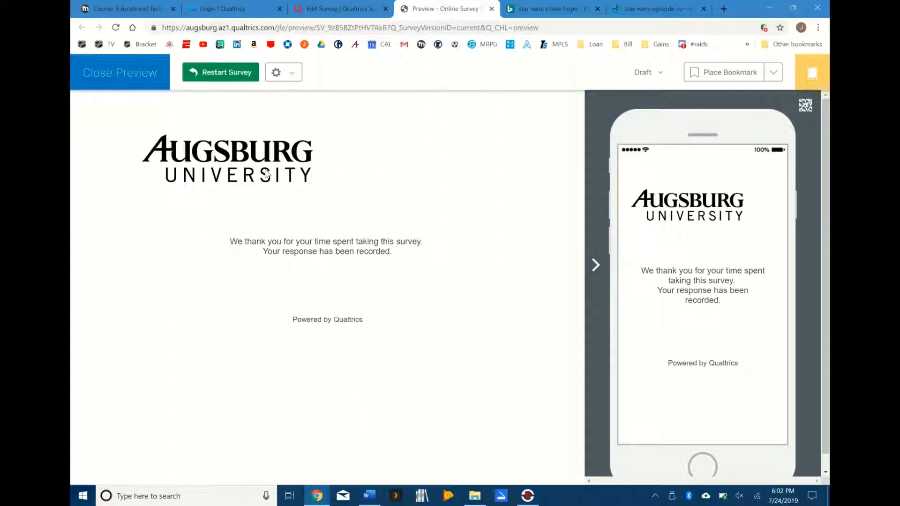
click(147, 75)
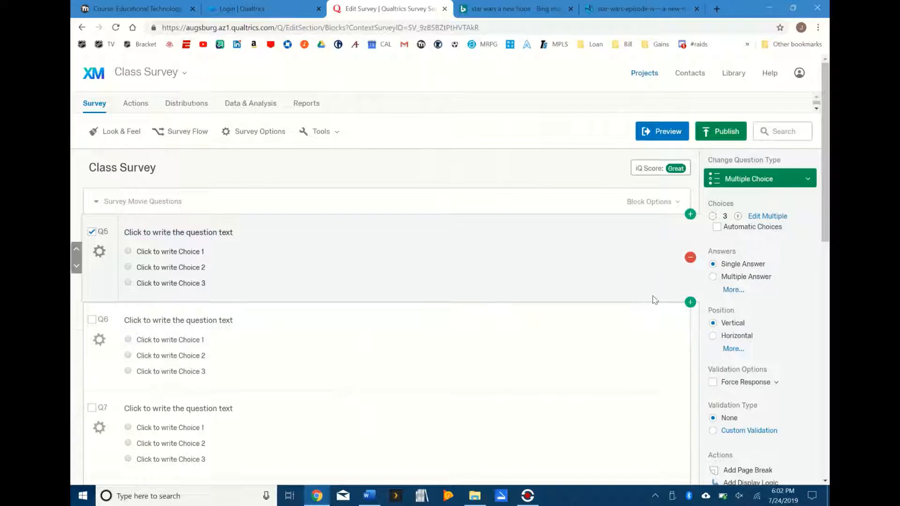
click(808, 181)
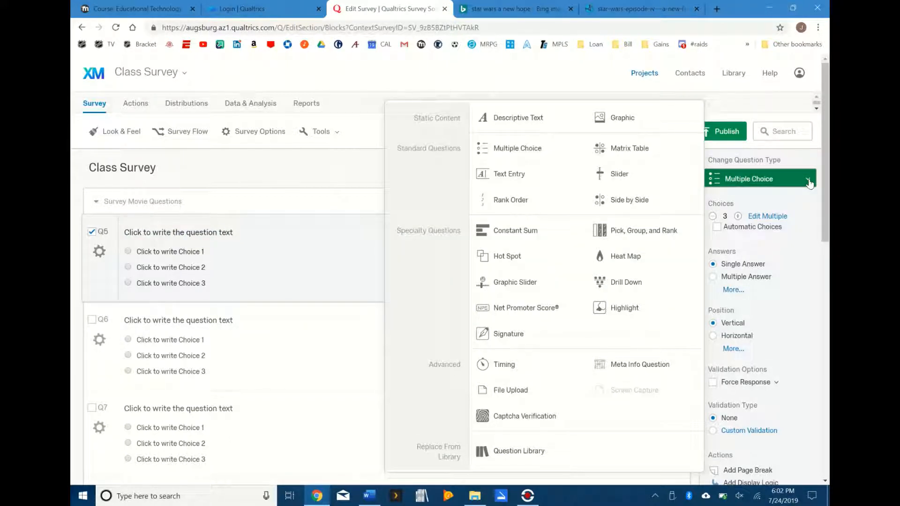
click(356, 175)
Step: Open the survey termination options for the end of the Class Survey
scroll(415, 261, down, 10)
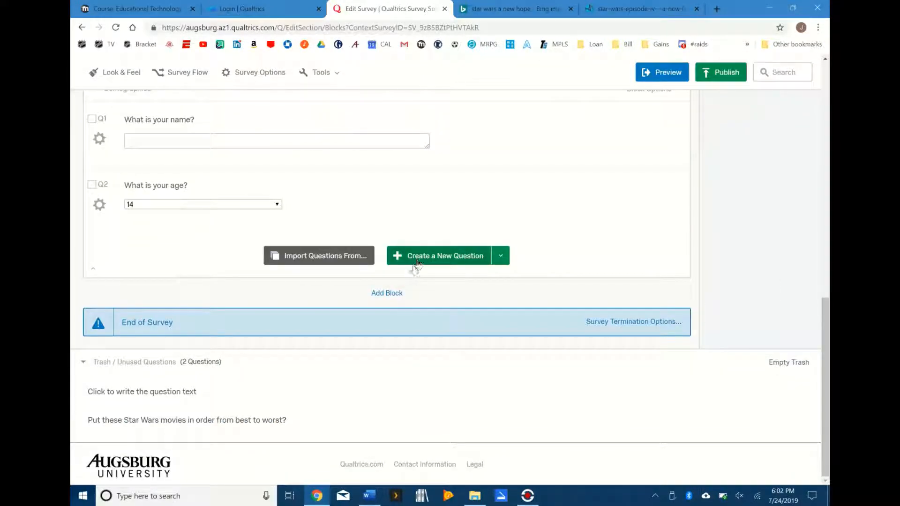
click(637, 322)
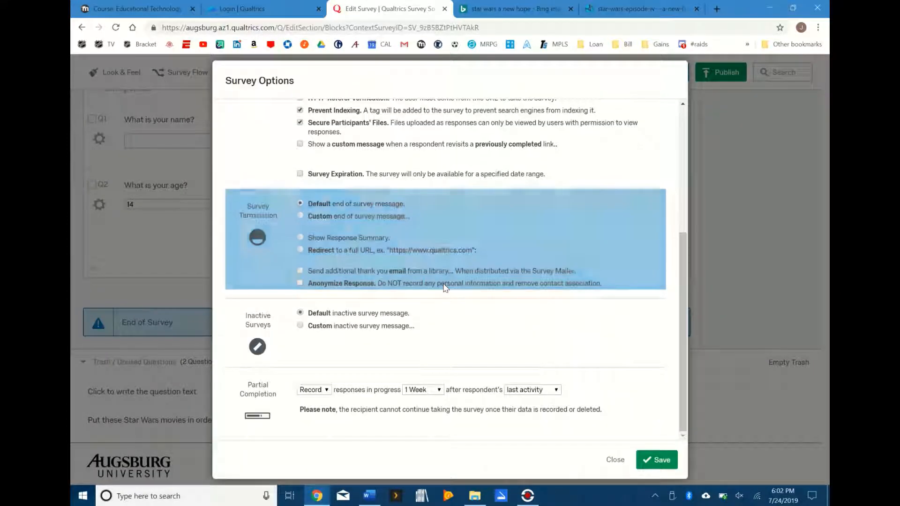
scroll(345, 190, up, 3)
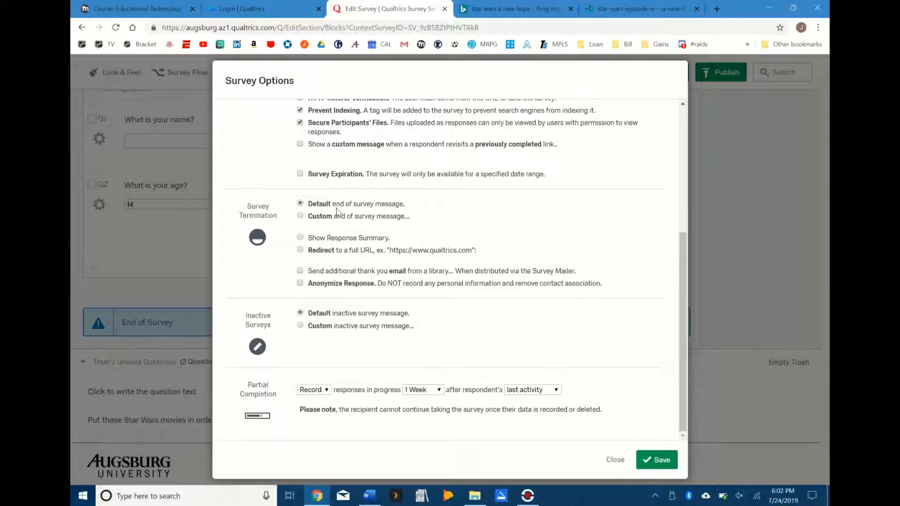
Step: Try the custom end of survey message and the Show Response Summary option as the survey's termination
click(301, 217)
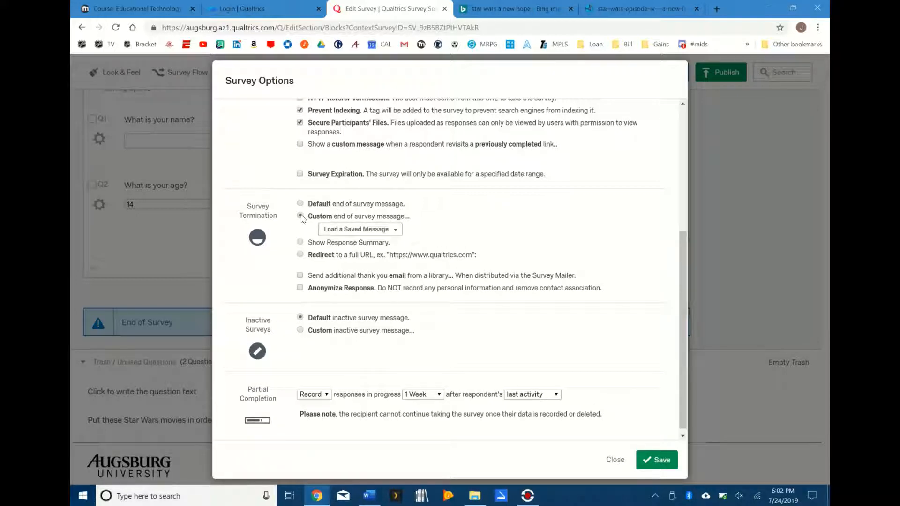
click(374, 230)
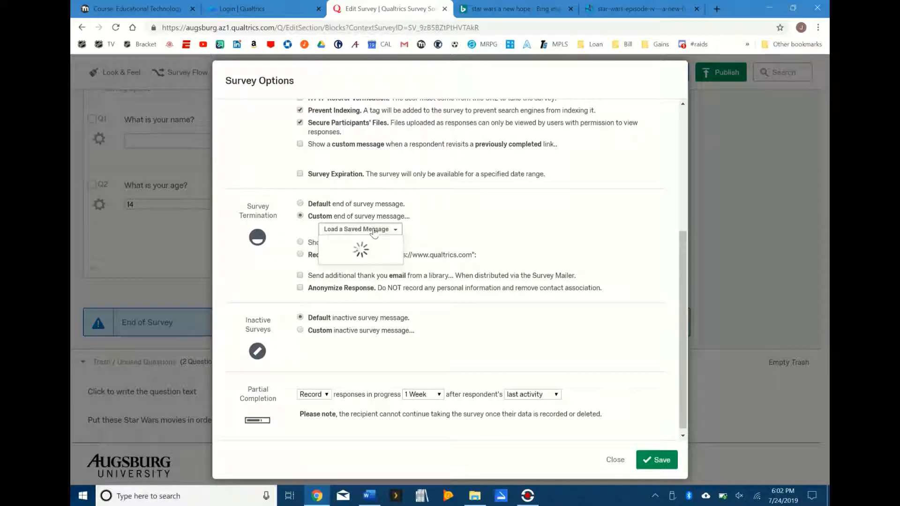
click(440, 226)
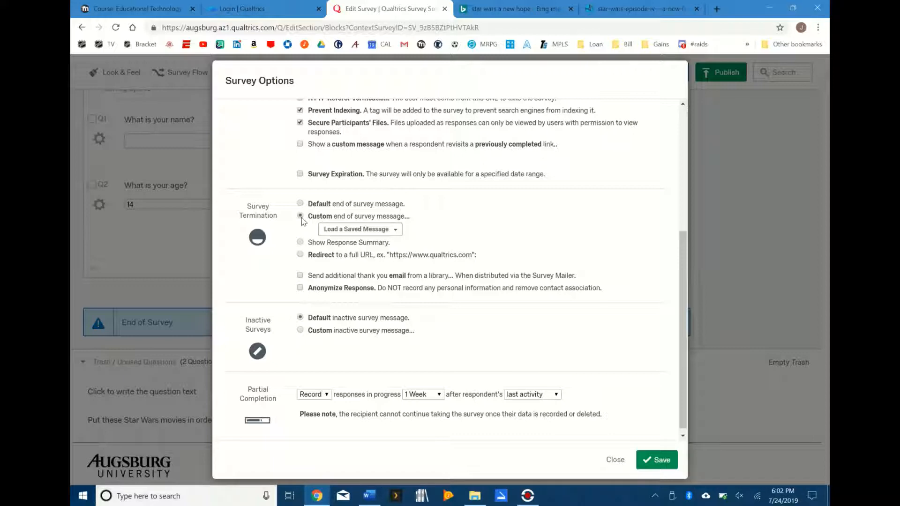
click(300, 242)
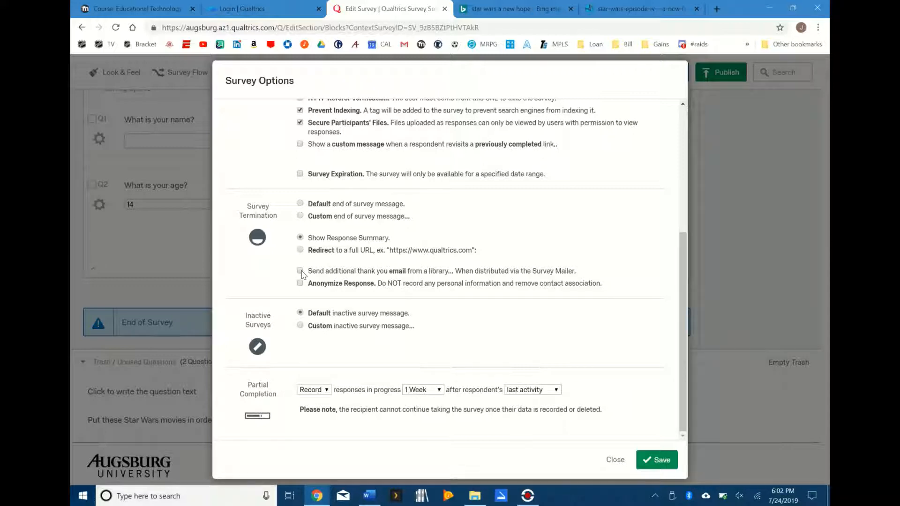
Step: Set a custom end of survey message using the saved "Thank you!" message from the Augsburg organization library and save the survey options
click(300, 216)
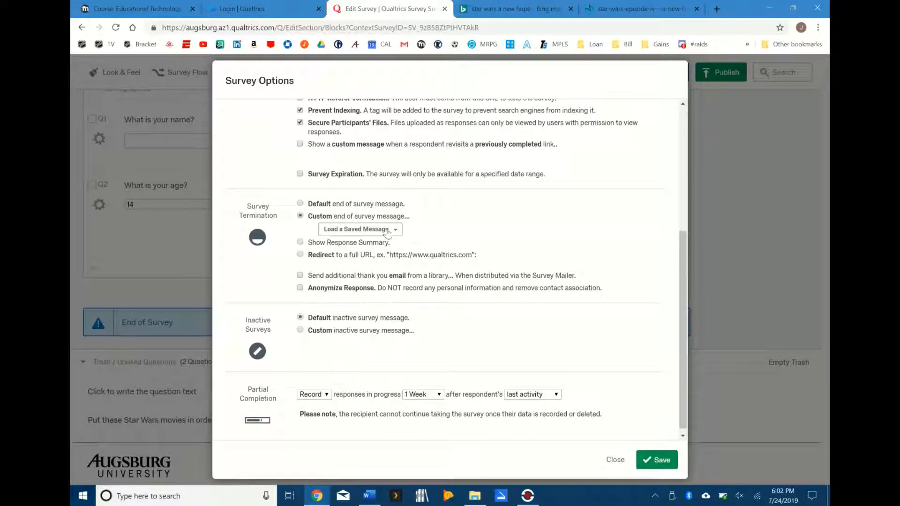
click(387, 230)
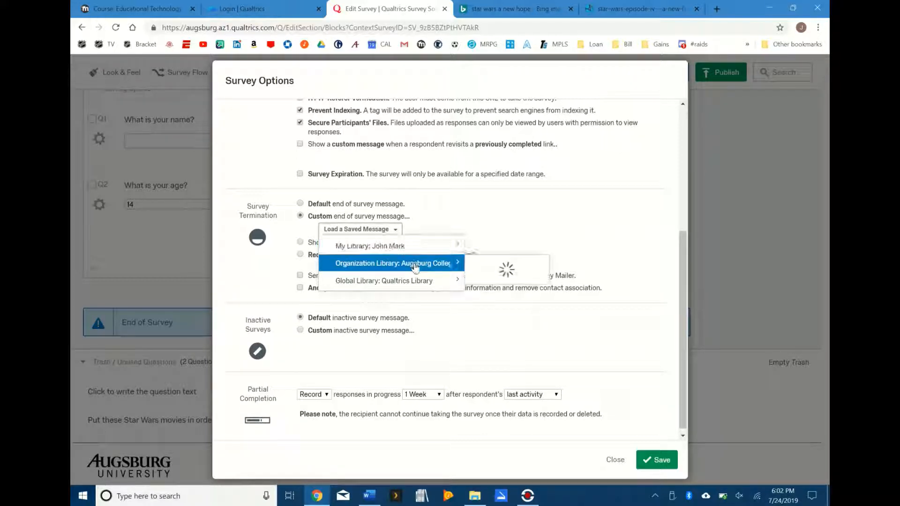
mouse_move(424, 288)
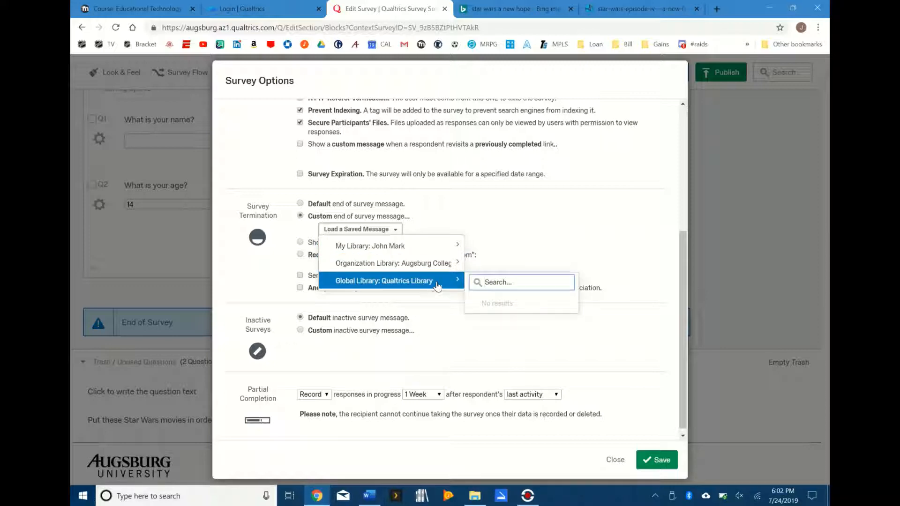
mouse_move(445, 268)
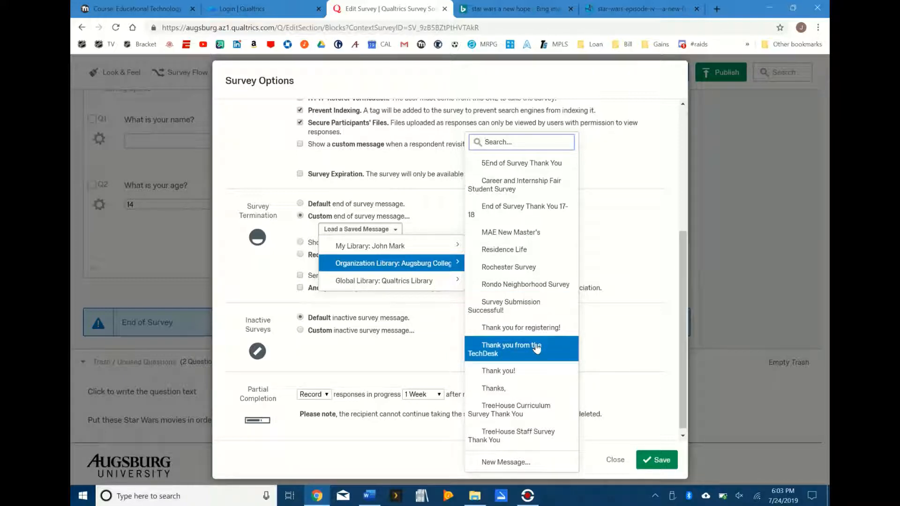
click(532, 371)
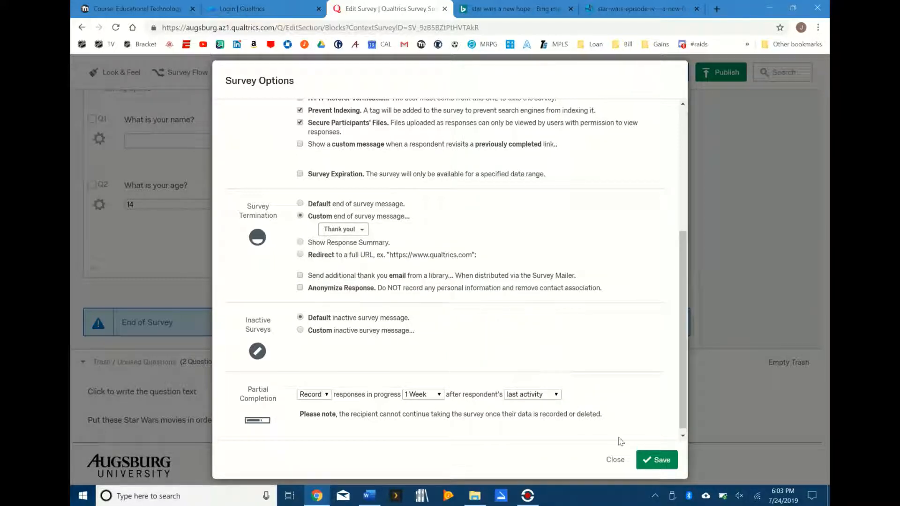
click(658, 461)
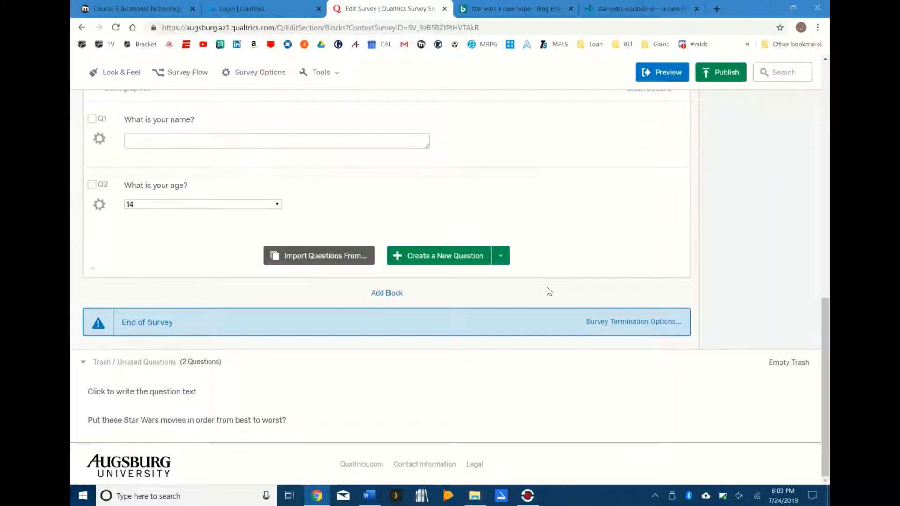
Step: Preview the survey through to its end without answering, check the custom end of survey message and close the preview
click(657, 72)
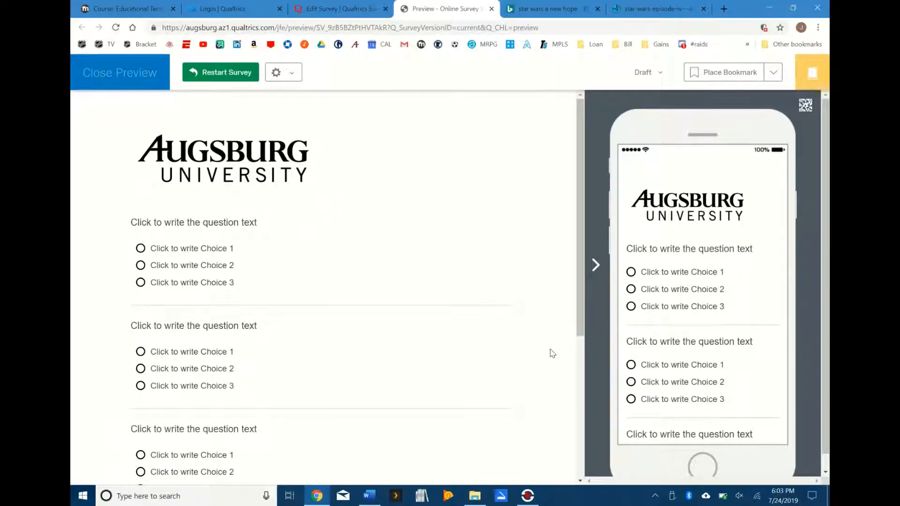
scroll(581, 414, down, 3)
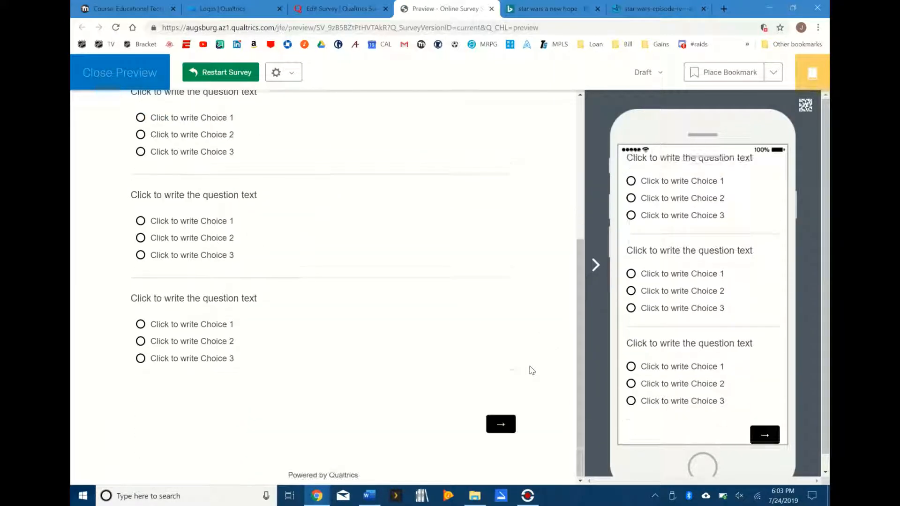
click(510, 425)
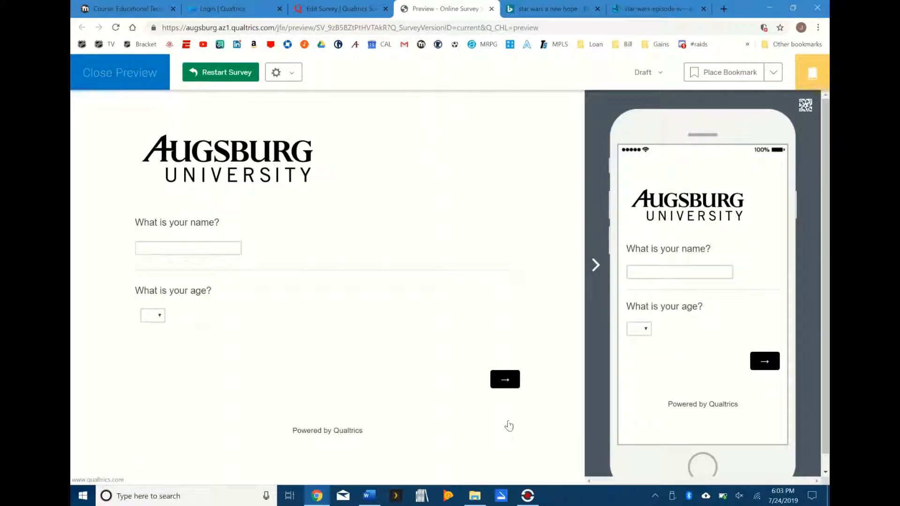
click(510, 380)
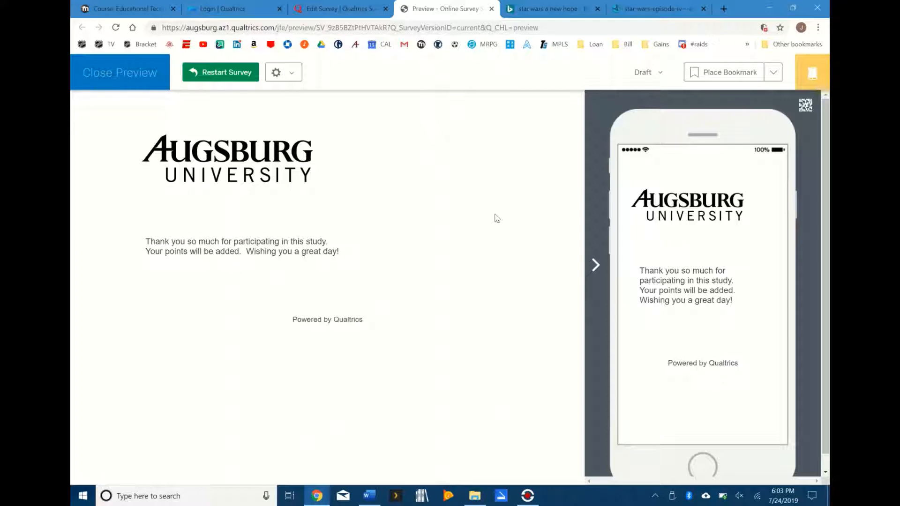
click(133, 79)
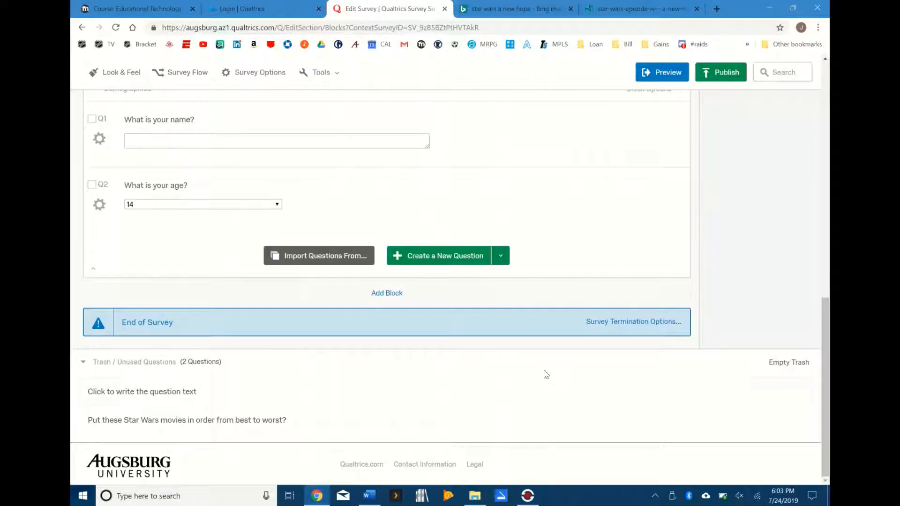
Step: Expand the Star Wars movie ranking question in the Trash / Unused Questions section and look over its choices
click(261, 427)
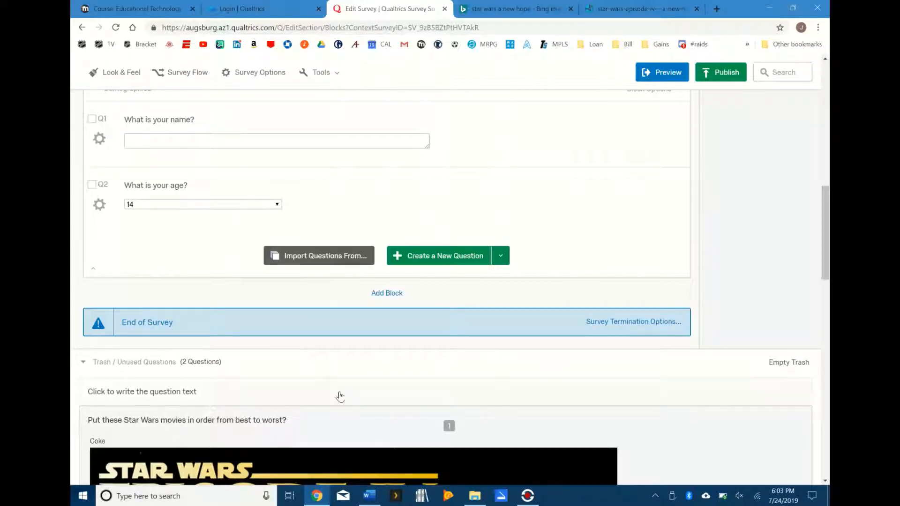
scroll(338, 394, down, 3)
scroll(340, 397, down, 8)
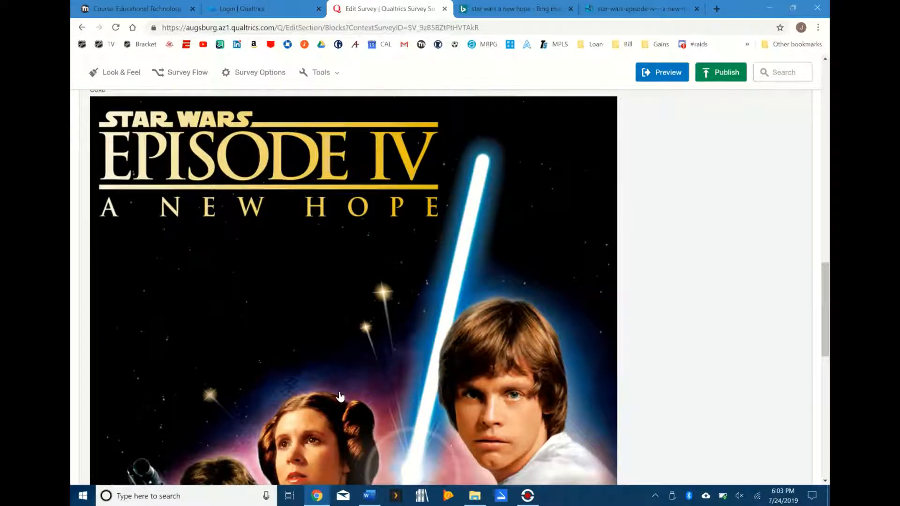
scroll(340, 397, down, 4)
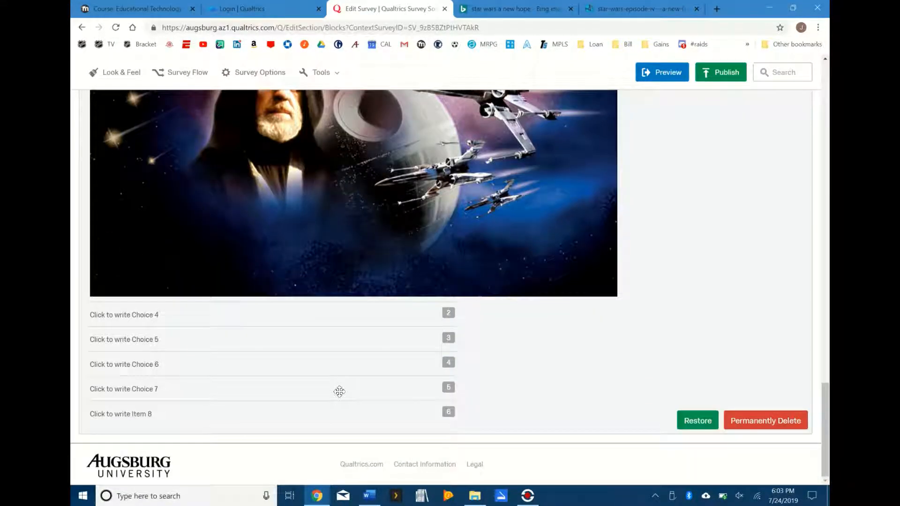
Step: Restore the Star Wars ranking question from the trash and rename its "Coke" choice to "A New Hope"
click(700, 424)
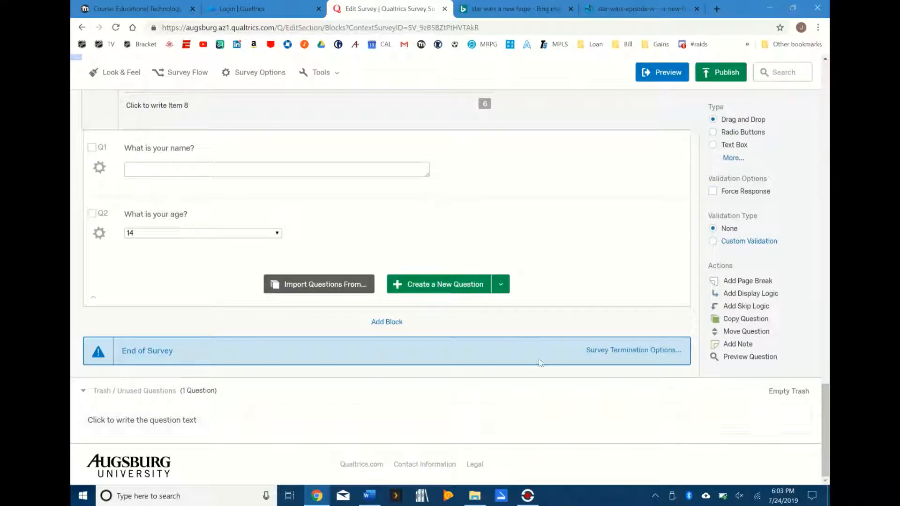
scroll(500, 261, up, 5)
scroll(502, 263, up, 13)
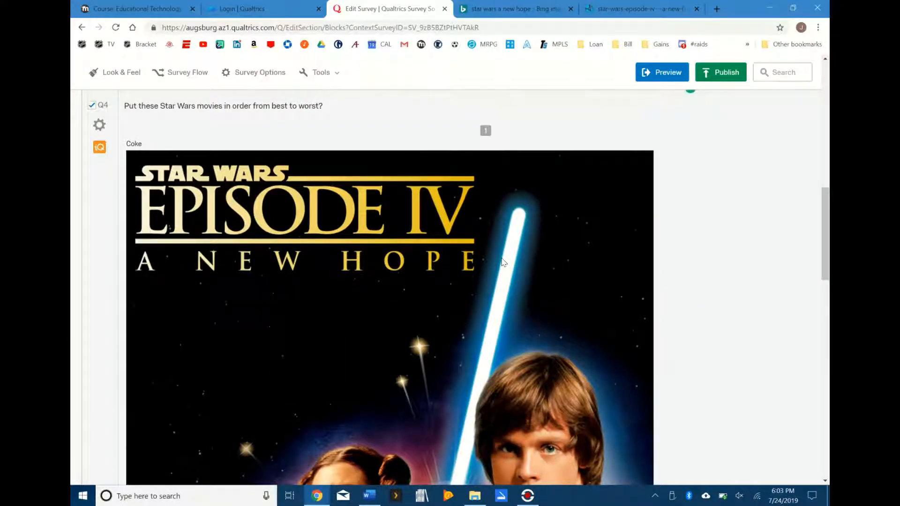
click(146, 142)
drag(151, 133, 77, 140)
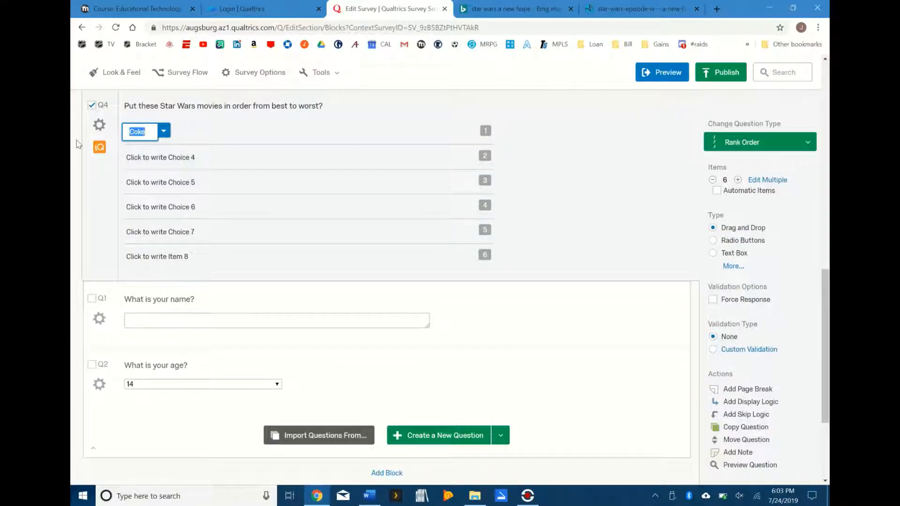
text(A New Hope)
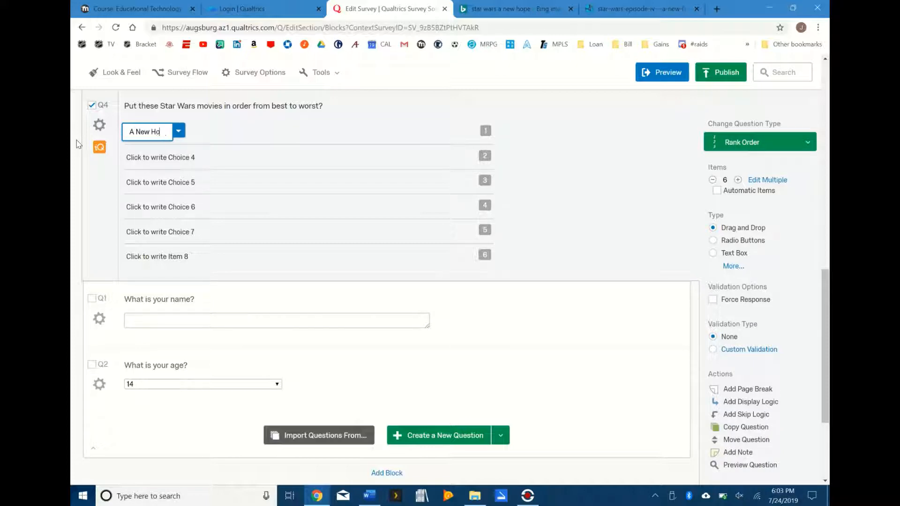
key(Return)
Step: Move the Star Wars ranking question from the Demographics block back to the trash
scroll(322, 174, up, 10)
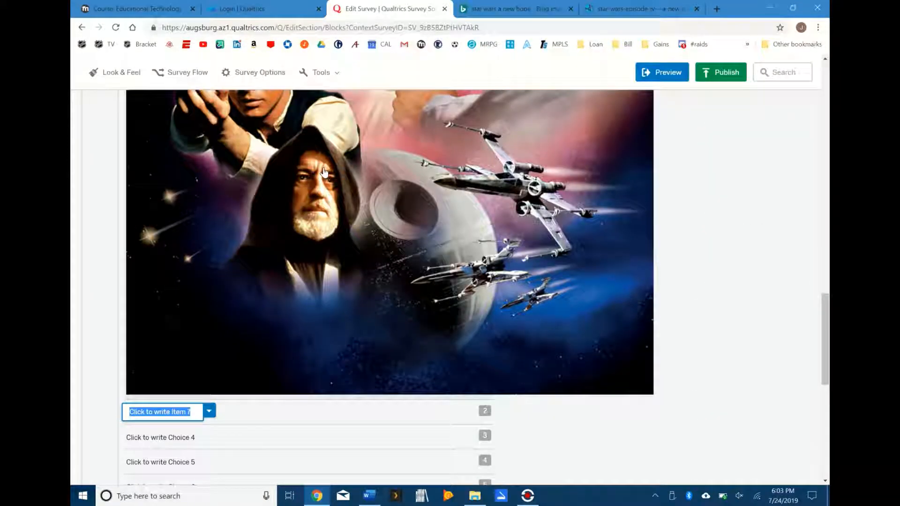
scroll(323, 172, up, 4)
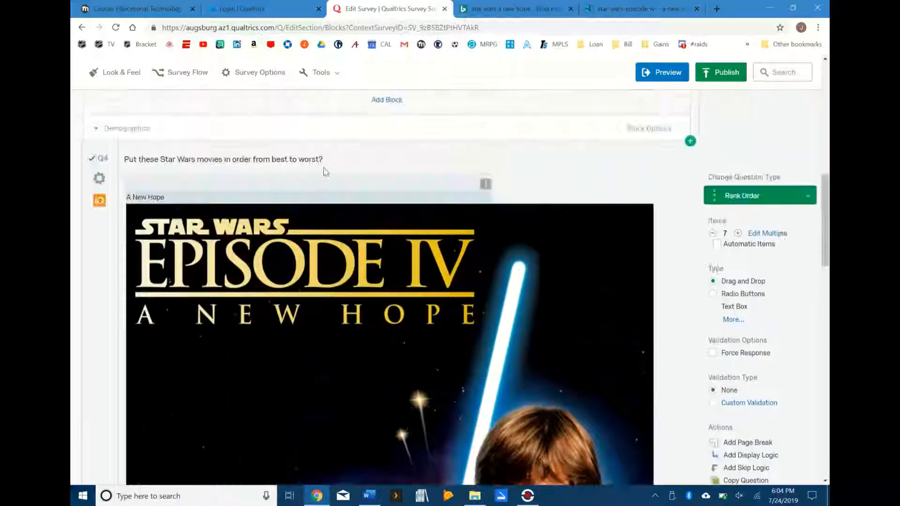
scroll(617, 347, down, 10)
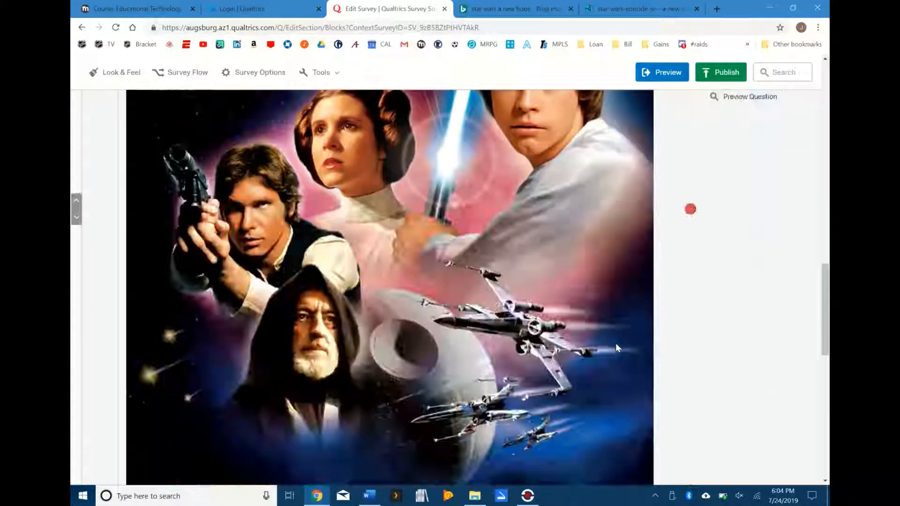
click(691, 209)
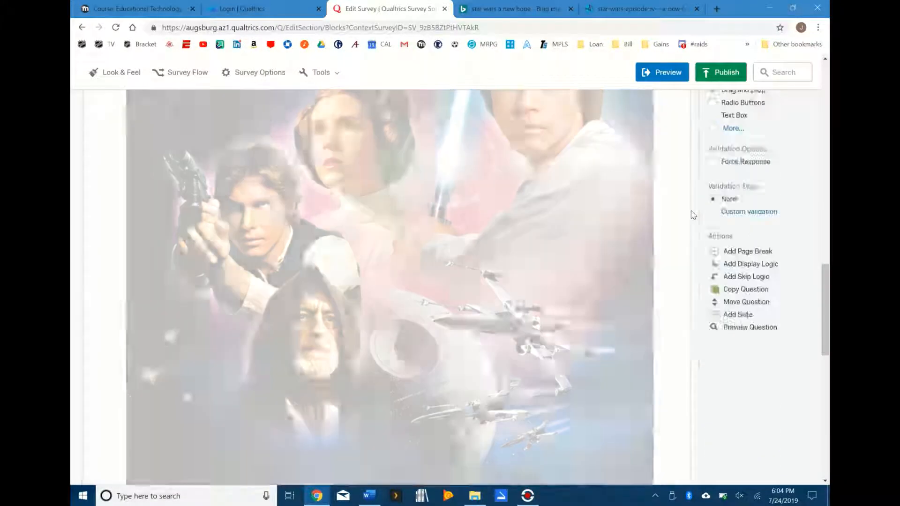
scroll(594, 233, up, 4)
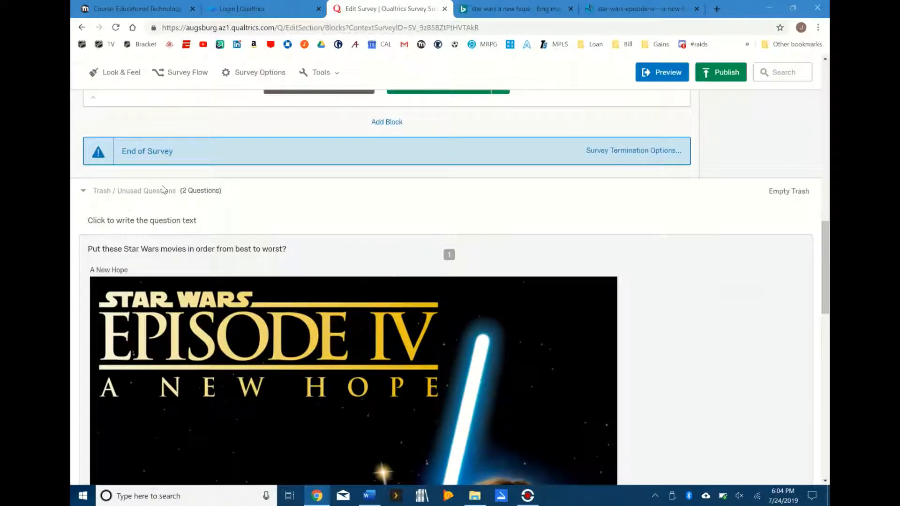
scroll(516, 247, up, 5)
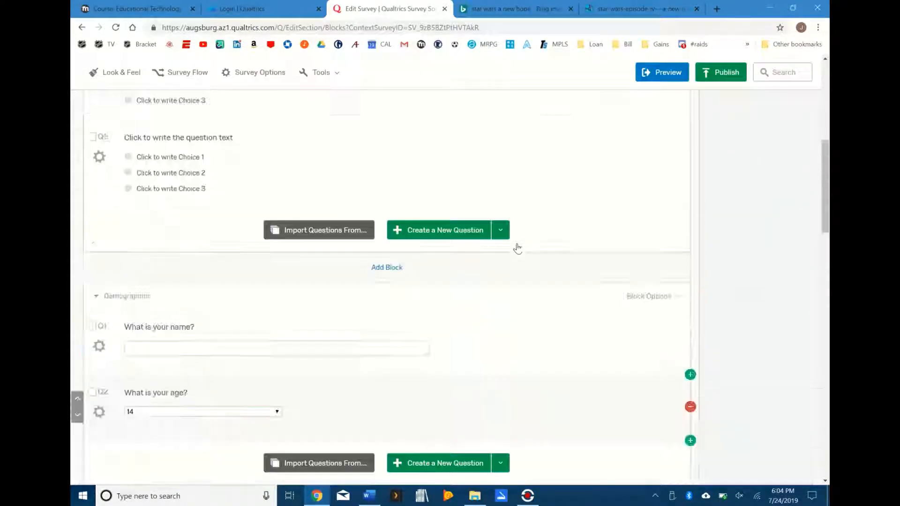
Step: Publish the Class Survey with the details "User-published version" and copy its anonymous link
scroll(516, 249, up, 4)
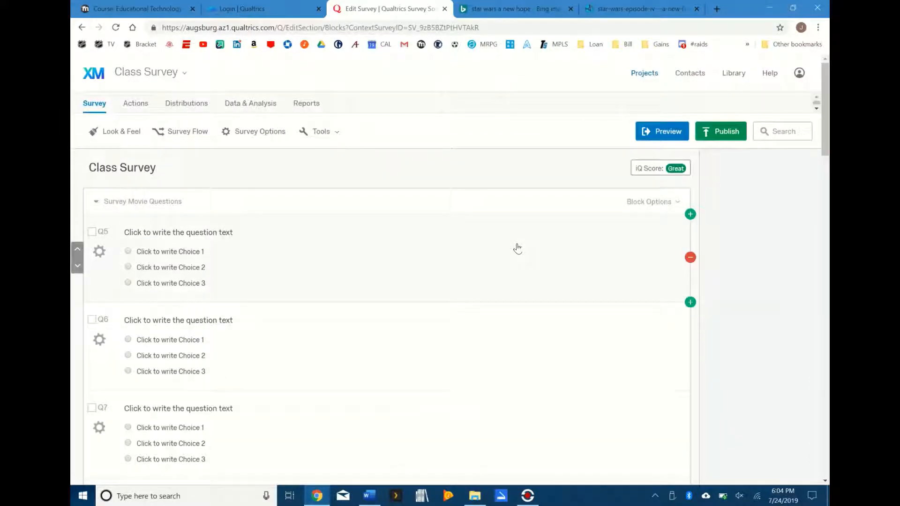
click(725, 132)
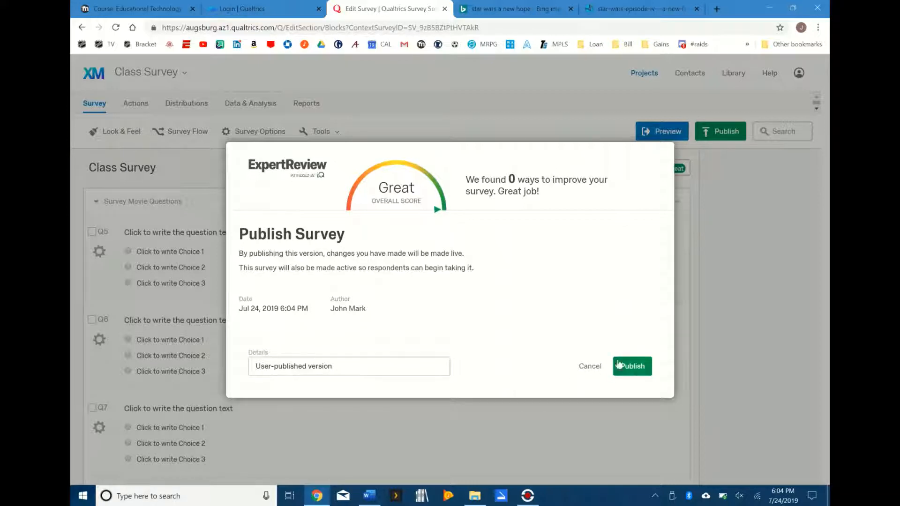
click(634, 366)
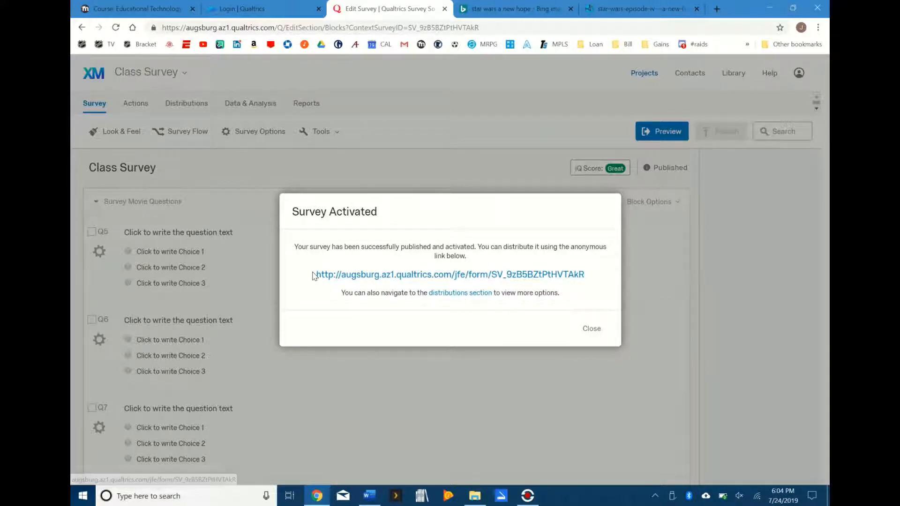
drag(313, 275, 586, 275)
key(ctrl+c)
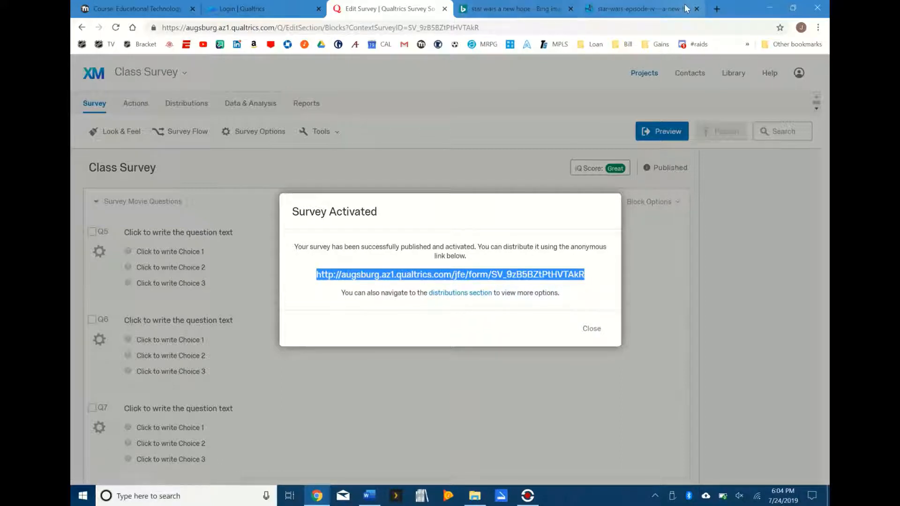
Step: Open the copied anonymous link in the Bing image tab and page through the live survey to its end without answering
click(523, 9)
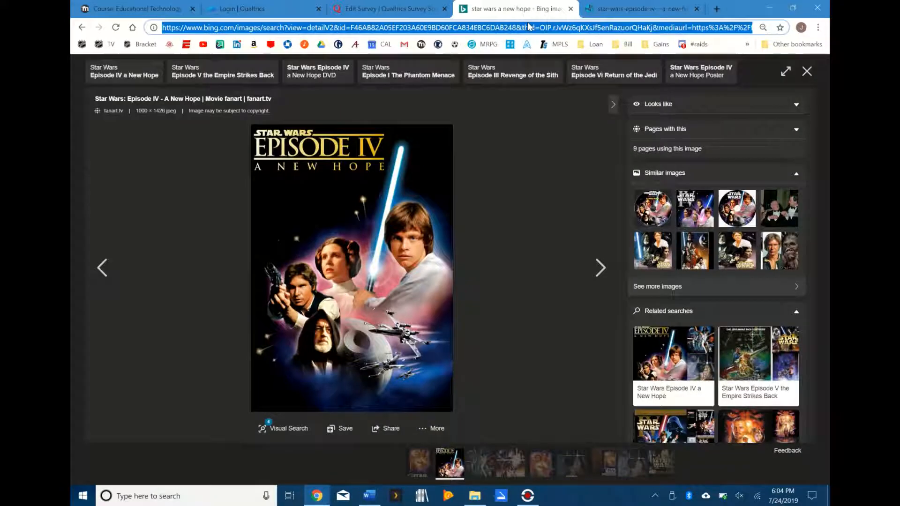
click(528, 27)
key(ctrl+v)
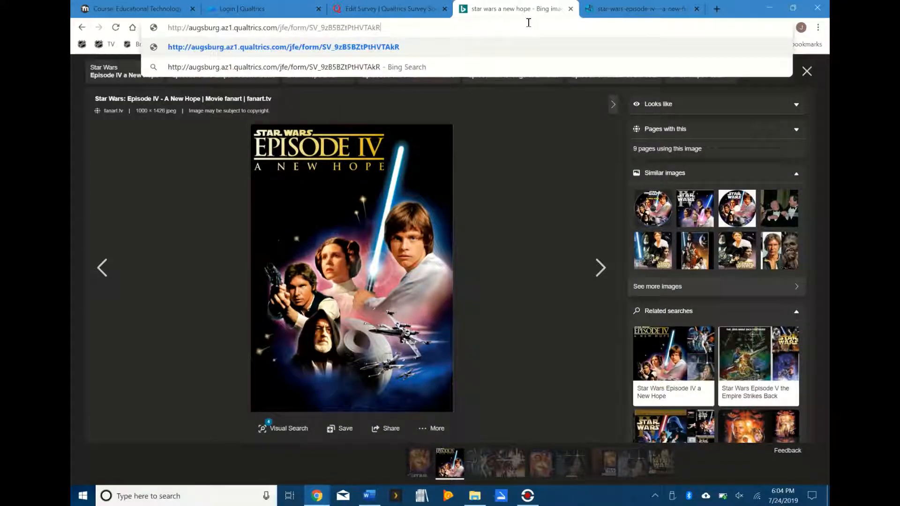
key(Return)
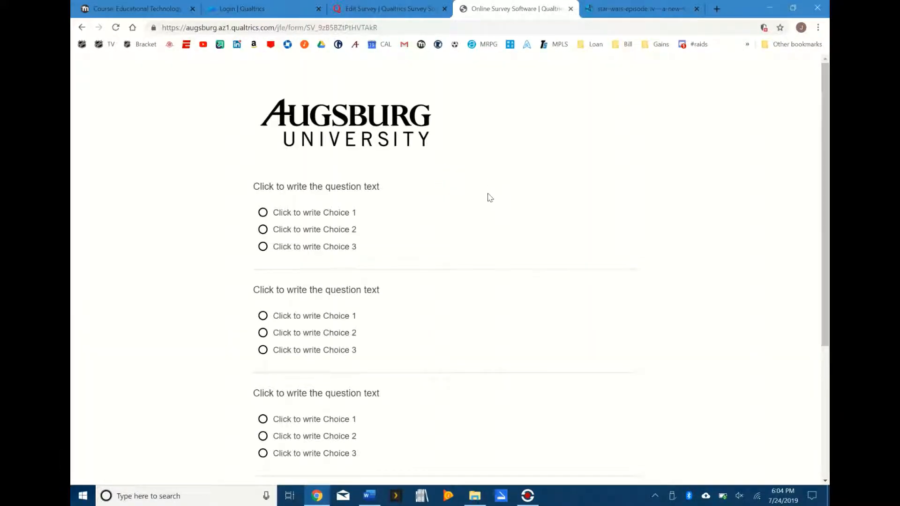
scroll(488, 196, down, 2)
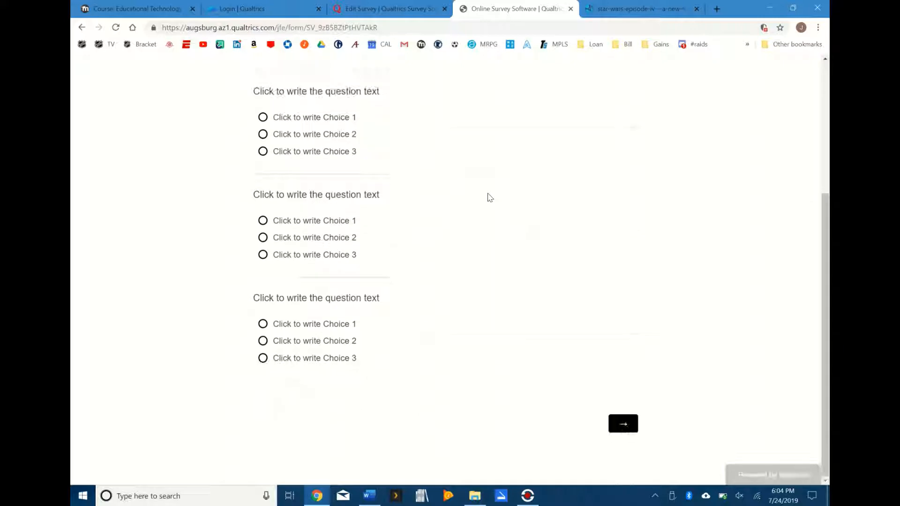
click(632, 425)
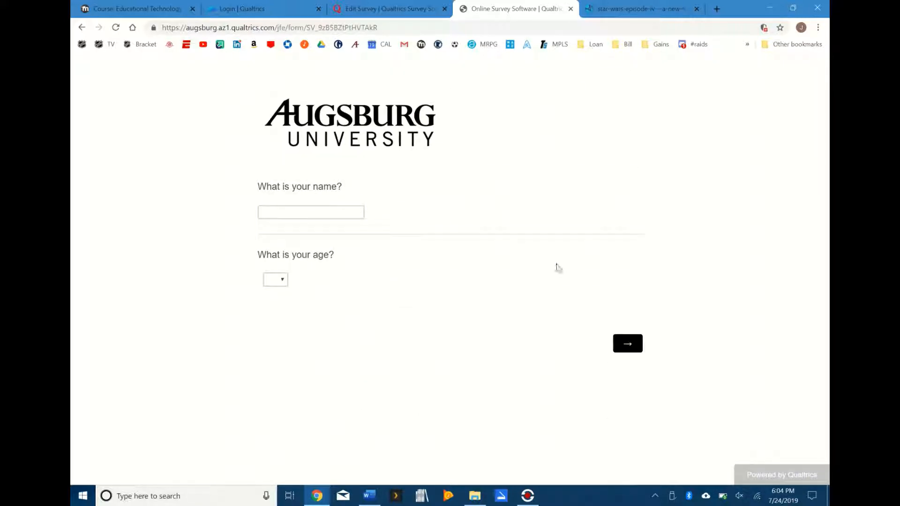
click(635, 349)
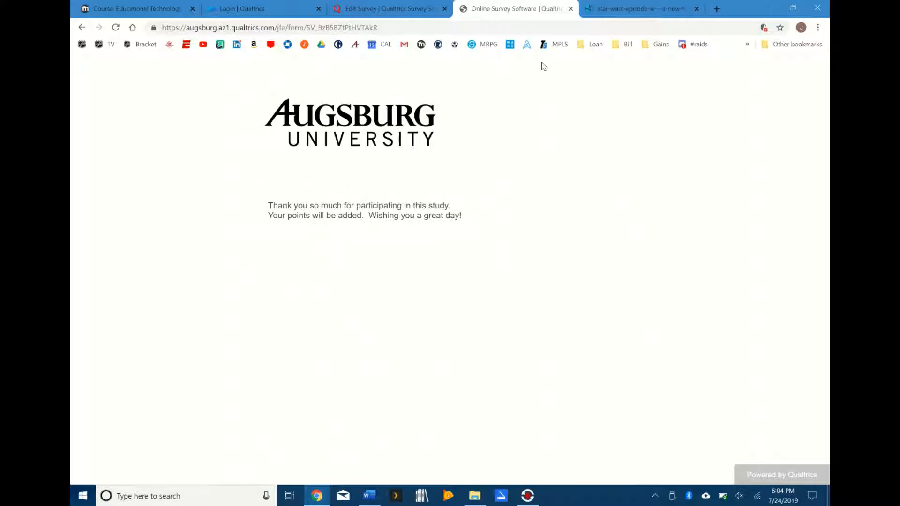
Step: Close the live survey and movie poster tabs and dismiss the survey activation notice
click(571, 9)
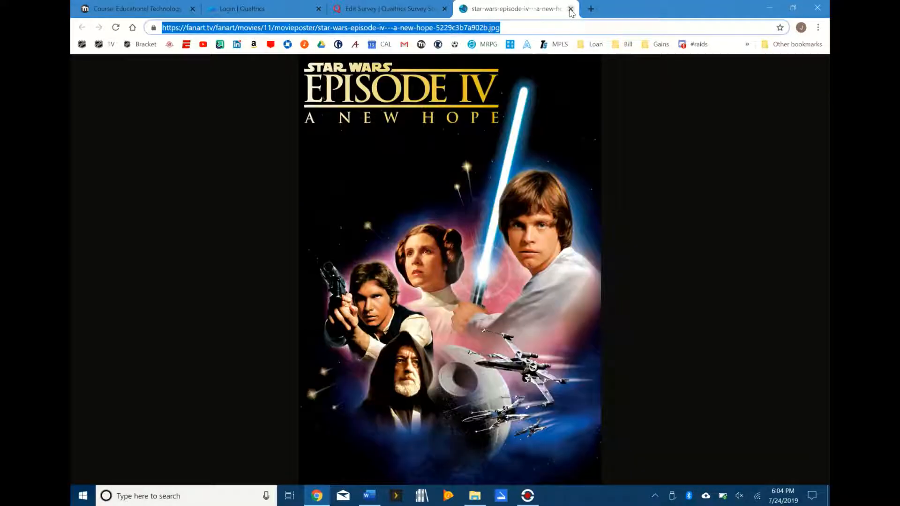
click(571, 9)
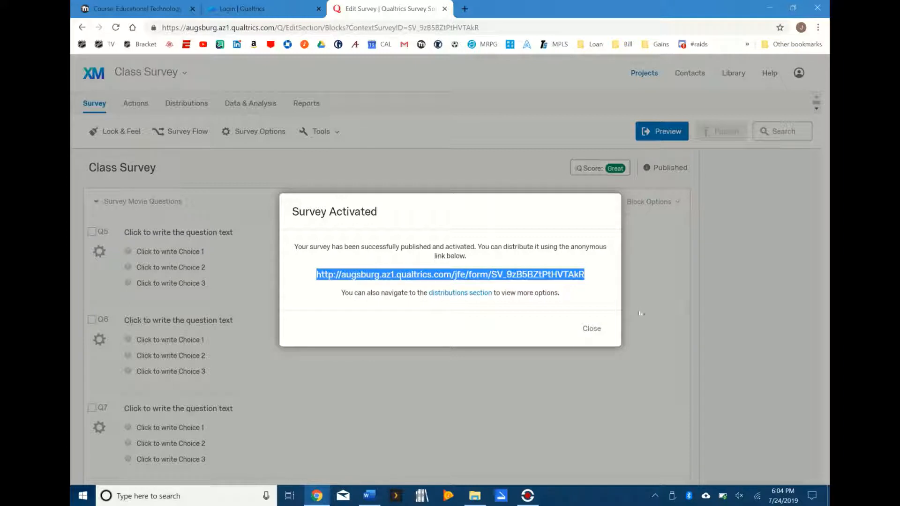
click(592, 328)
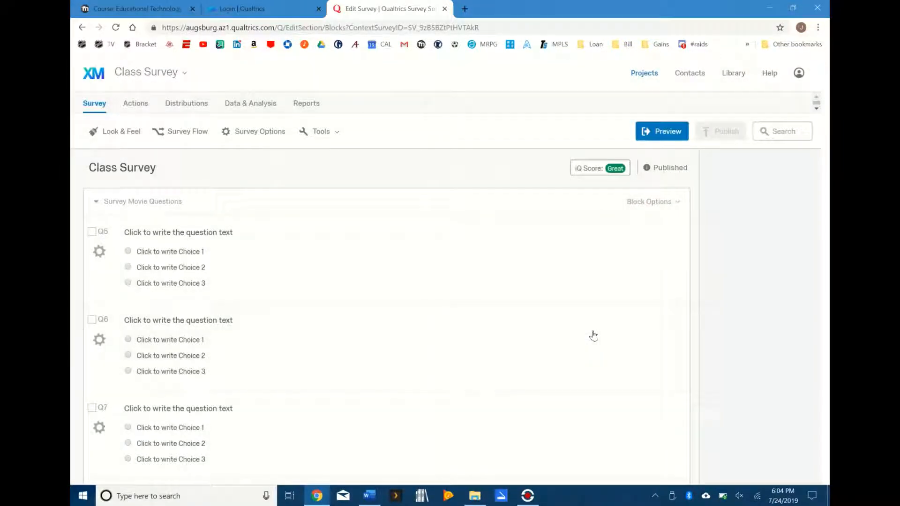
Step: Reopen Class Survey from the projects list and change the text of question Q5 to "Djibouti"
click(650, 77)
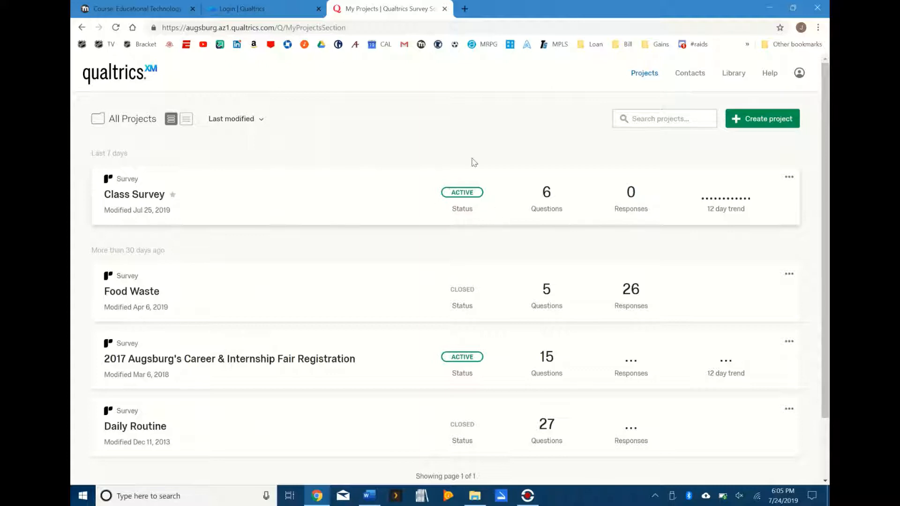
click(142, 199)
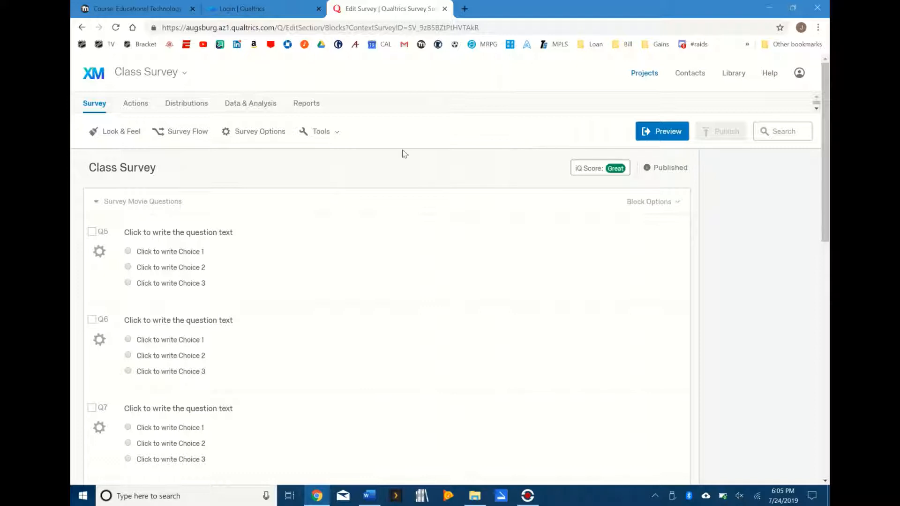
click(206, 232)
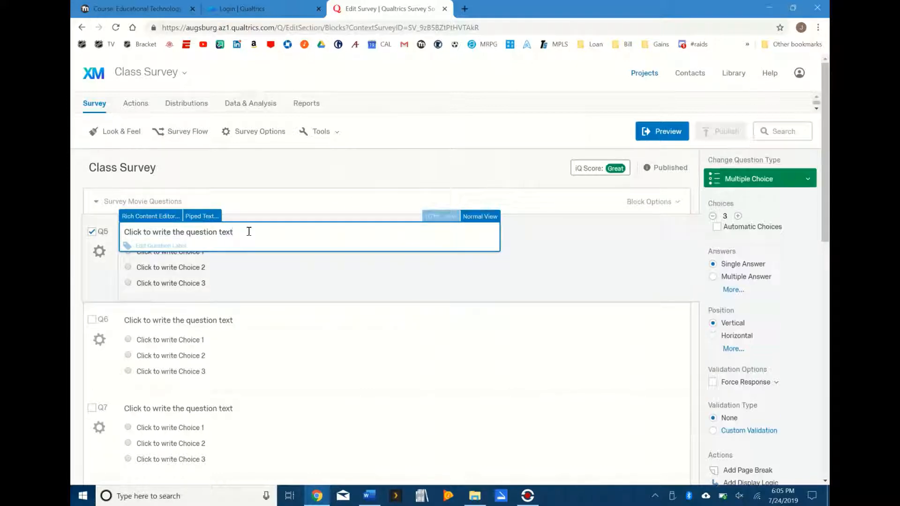
drag(249, 232, 100, 235)
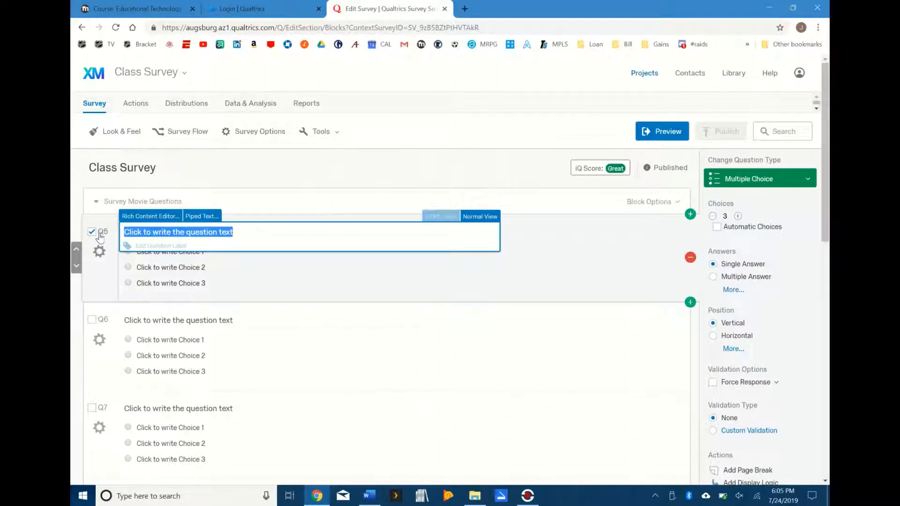
text(Djibouti)
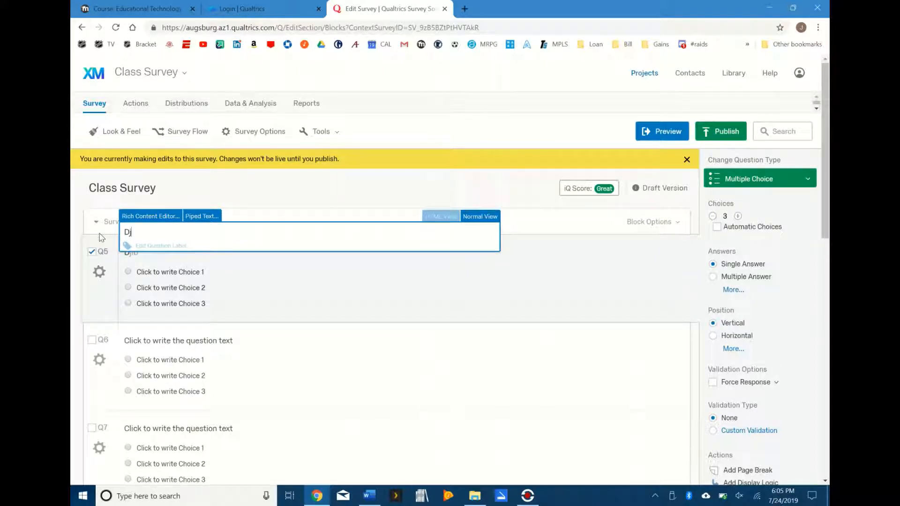
click(479, 298)
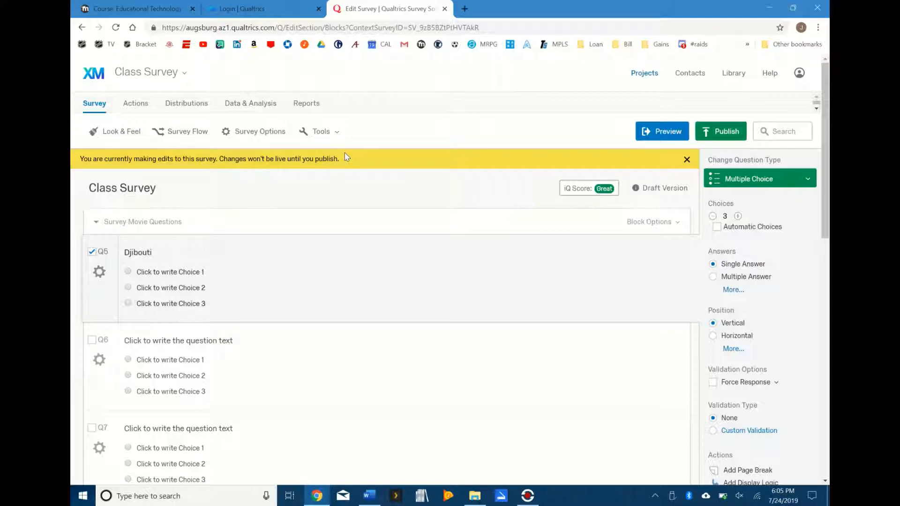
Step: Turn on the Force Response validation for the Djibouti question
scroll(483, 235, down, 3)
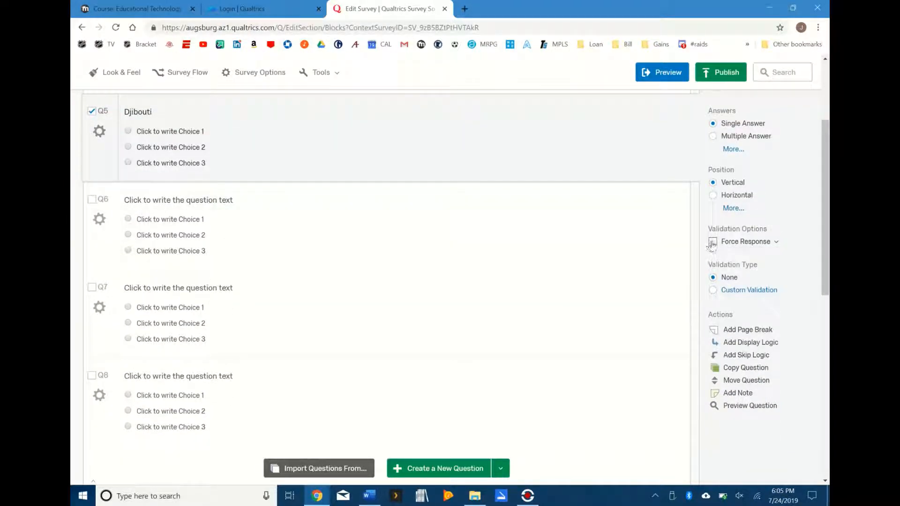
click(777, 243)
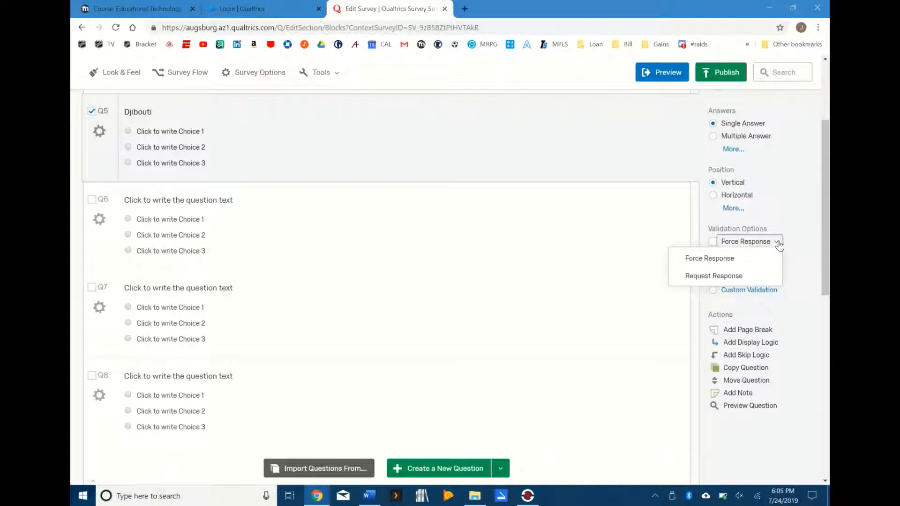
click(724, 258)
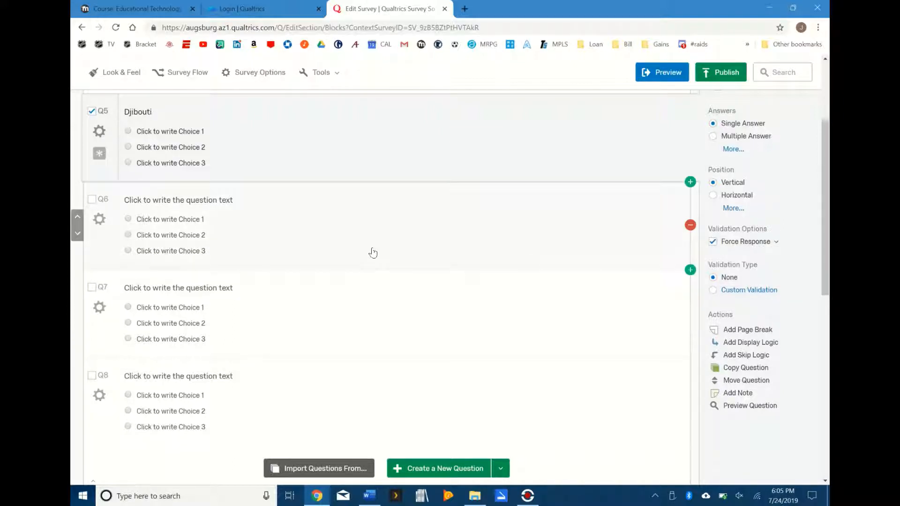
Step: Look over the question types available for the Djibouti question without changing its type, and review the survey's blocks
scroll(374, 253, up, 2)
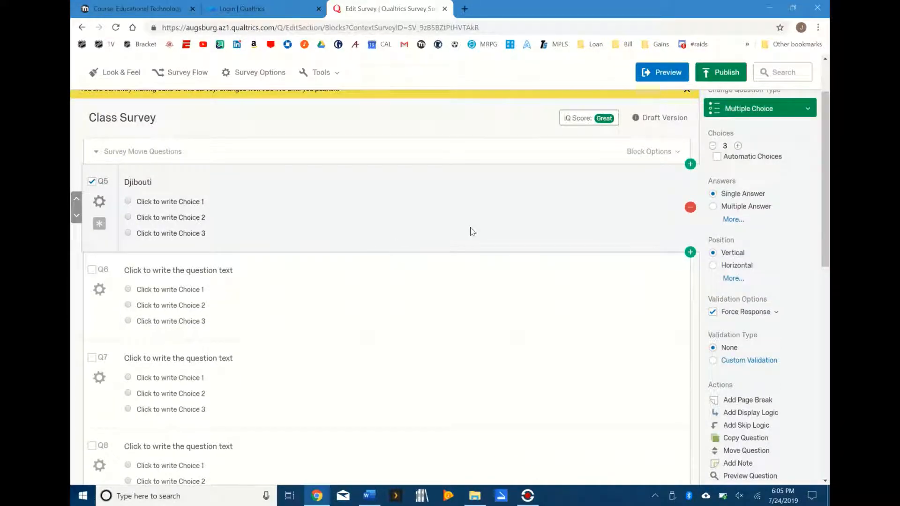
scroll(472, 231, up, 2)
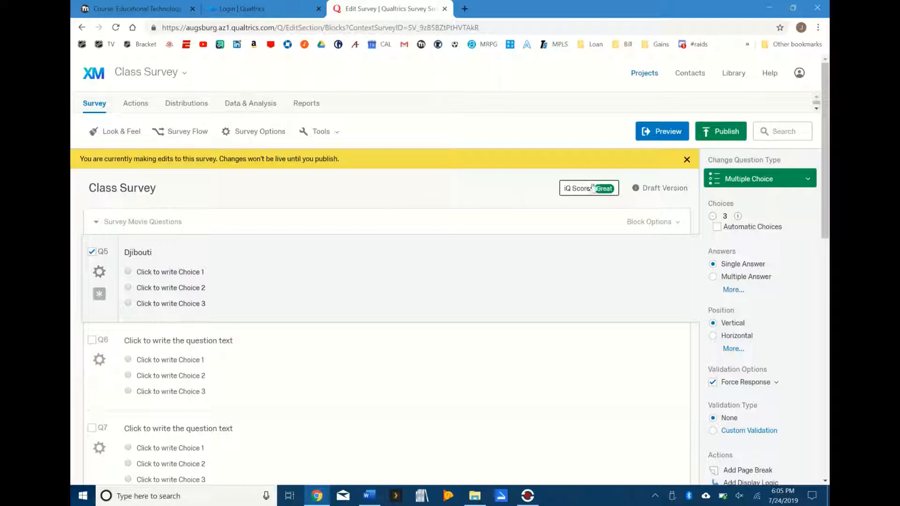
click(779, 180)
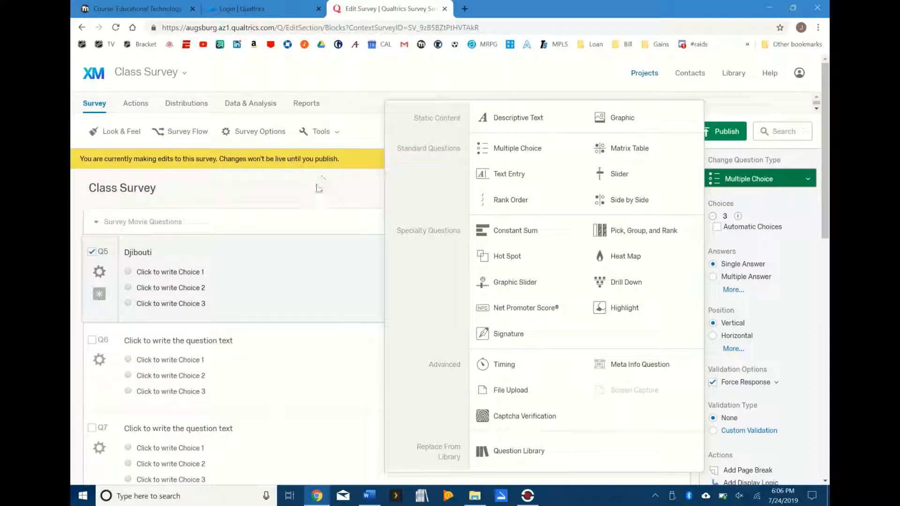
click(301, 192)
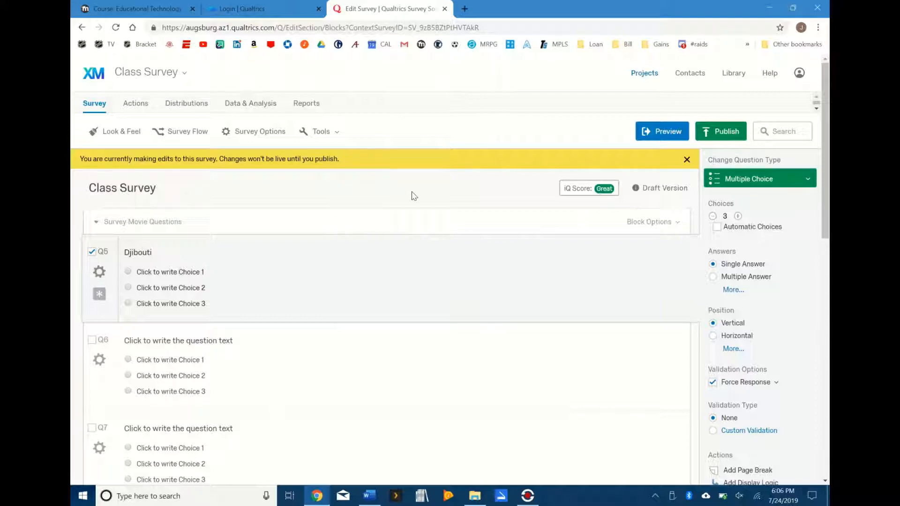
scroll(414, 196, down, 12)
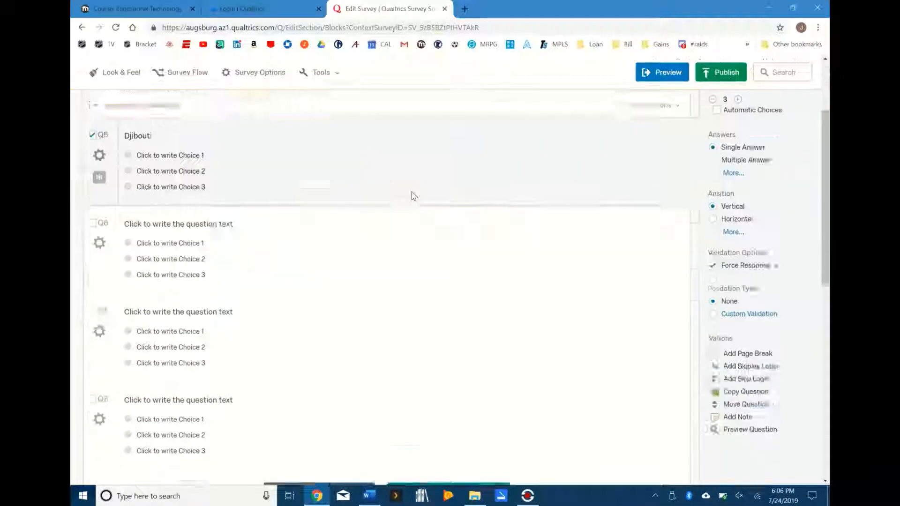
scroll(414, 196, up, 15)
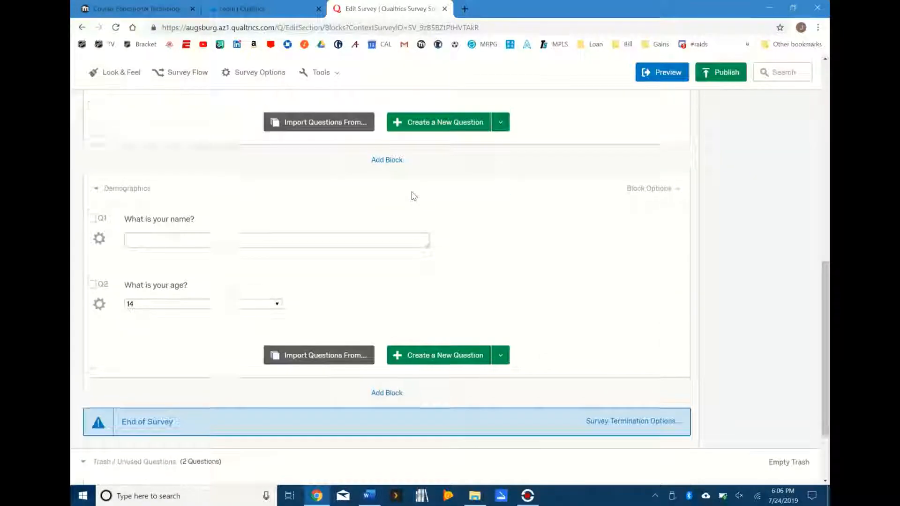